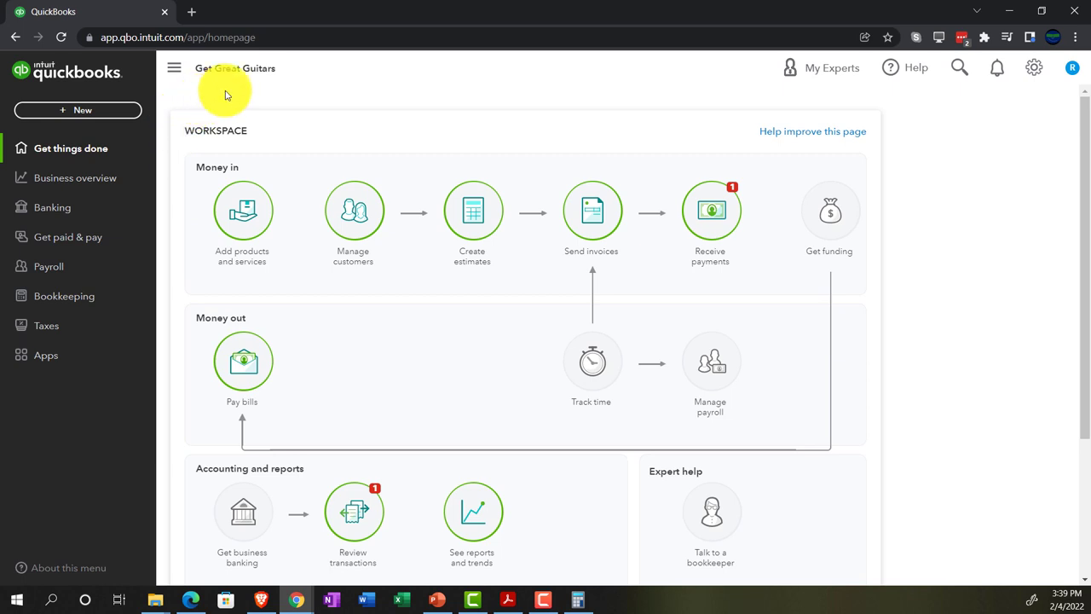
Step: Check the settings menu for the Accountant view option and compare the layout with the Sample Company in Edge
key("ctrl+plus")
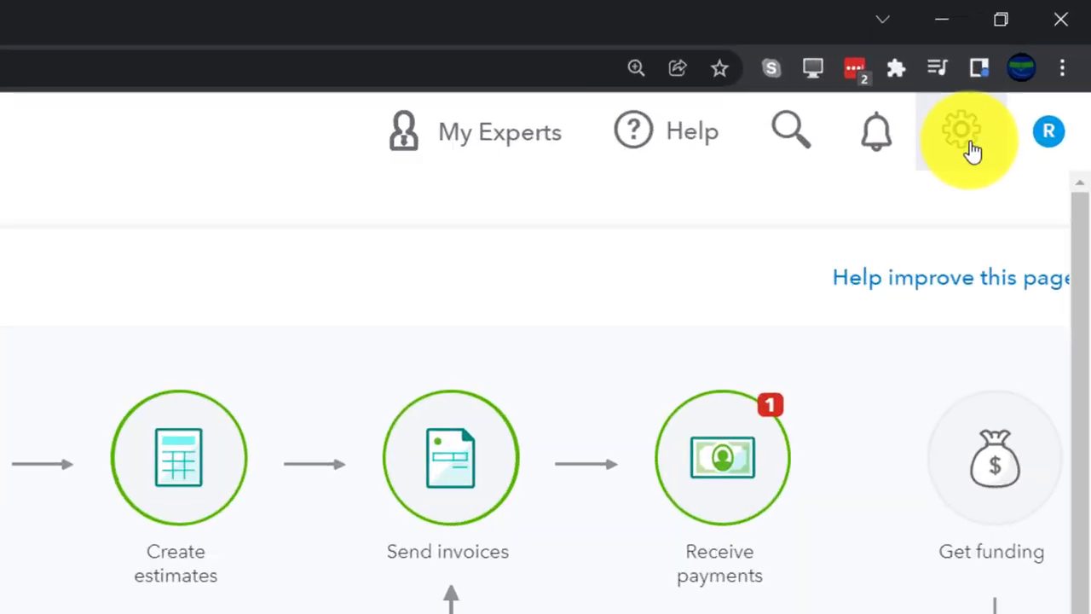
left_click(1019, 71)
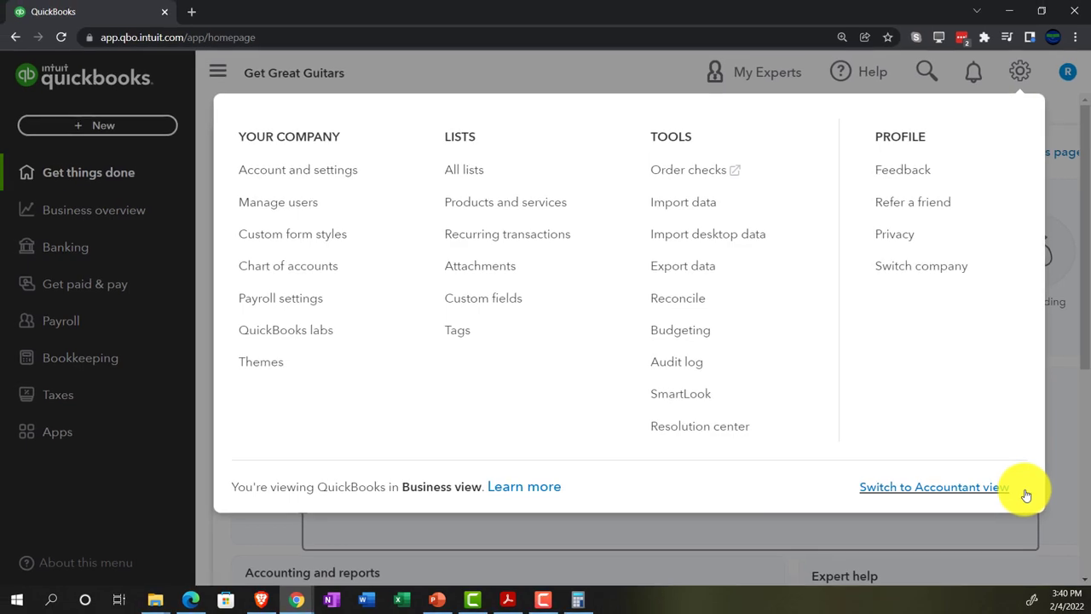
left_click(192, 599)
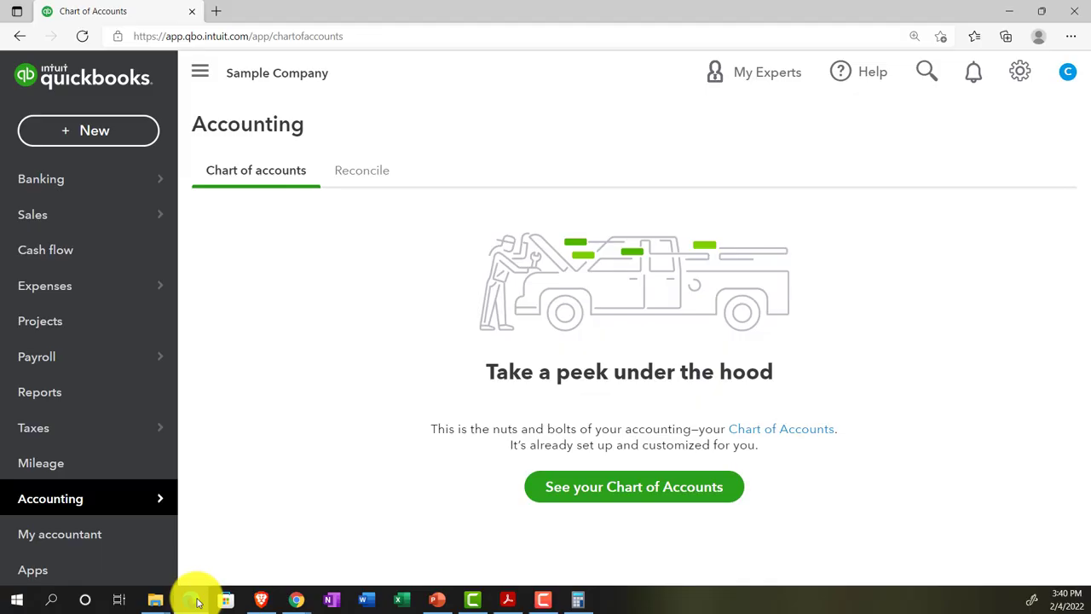
left_click(192, 599)
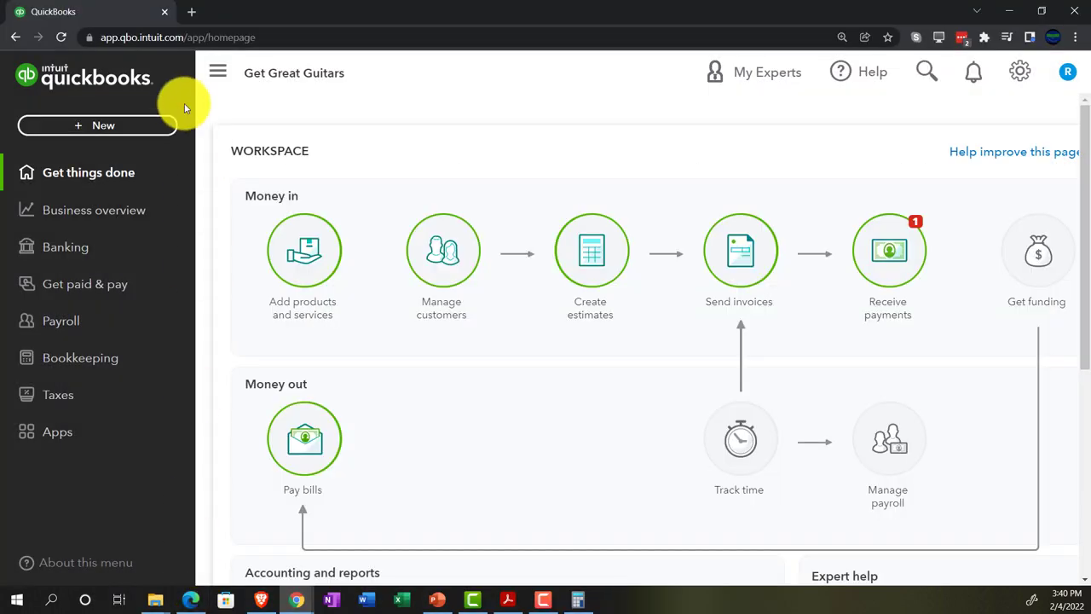
Step: Duplicate the Get Great Guitars homepage browser tab three times
right_click(265, 19)
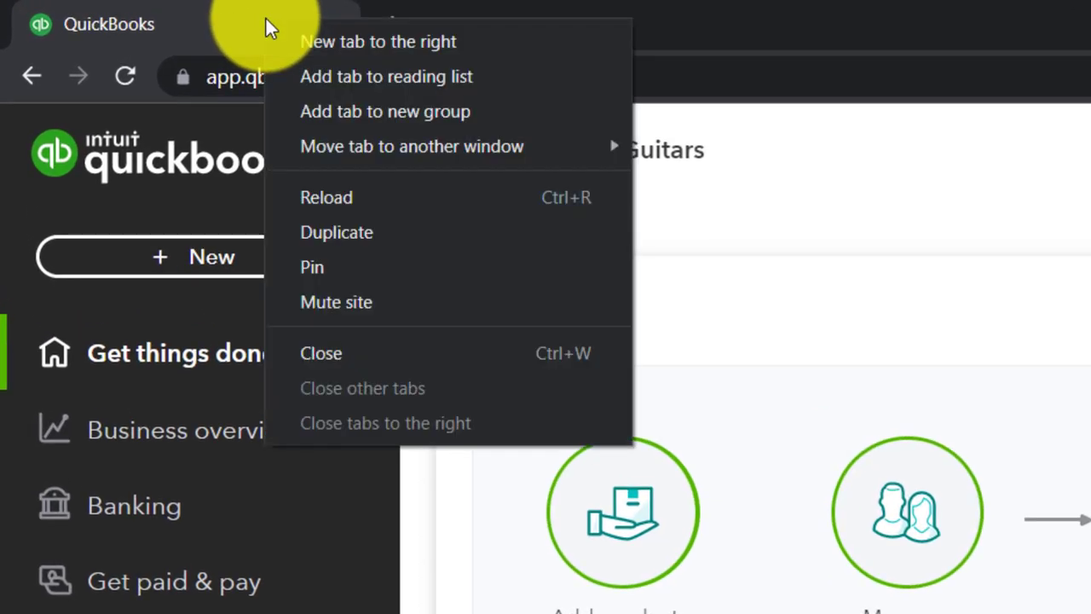
left_click(365, 232)
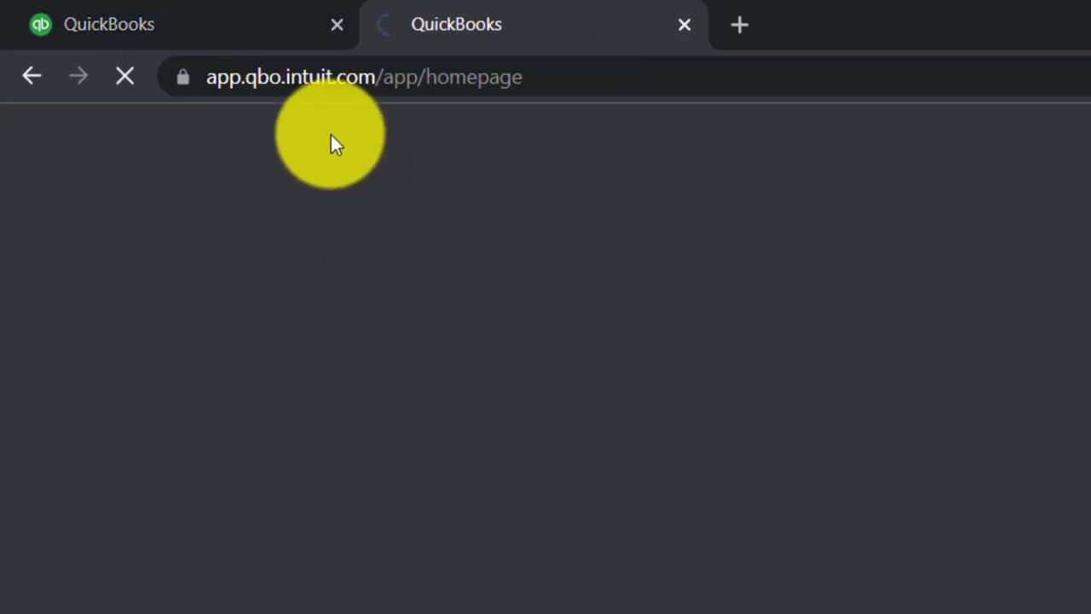
left_click(239, 26)
right_click(240, 26)
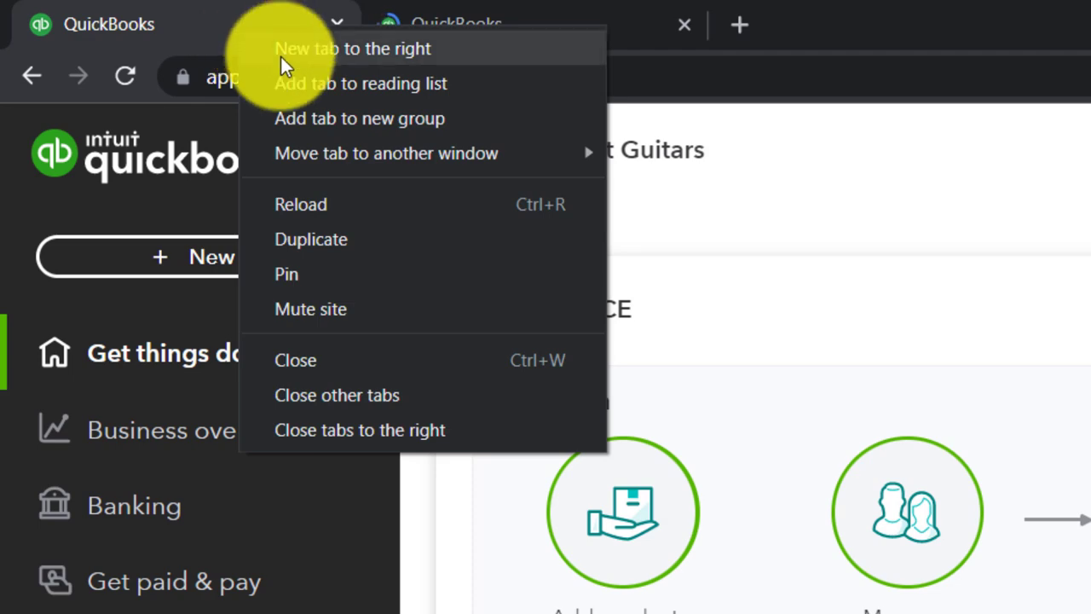
left_click(329, 234)
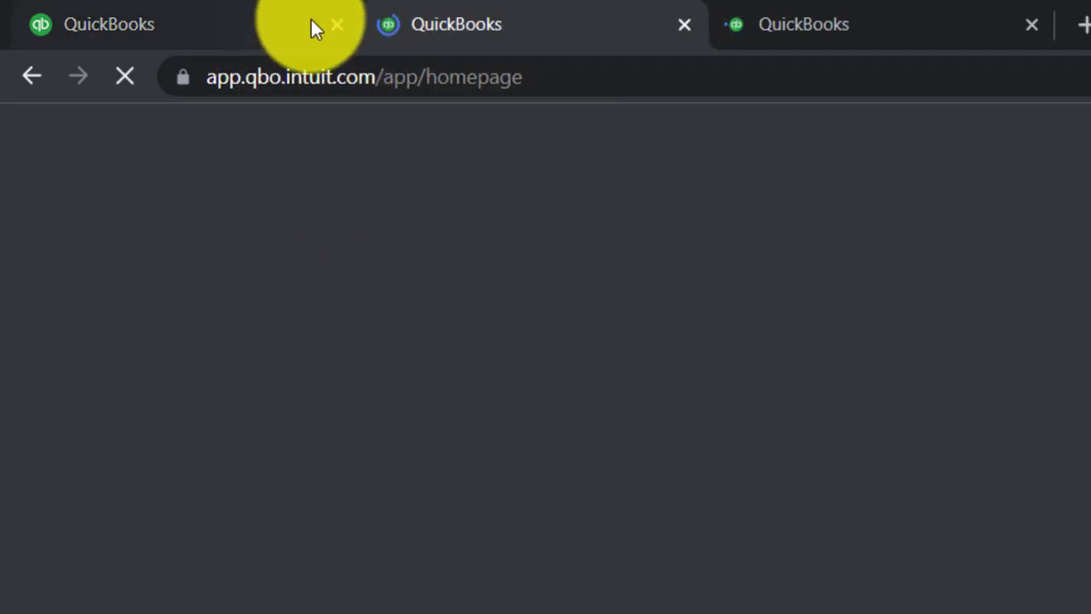
left_click(281, 19)
right_click(281, 19)
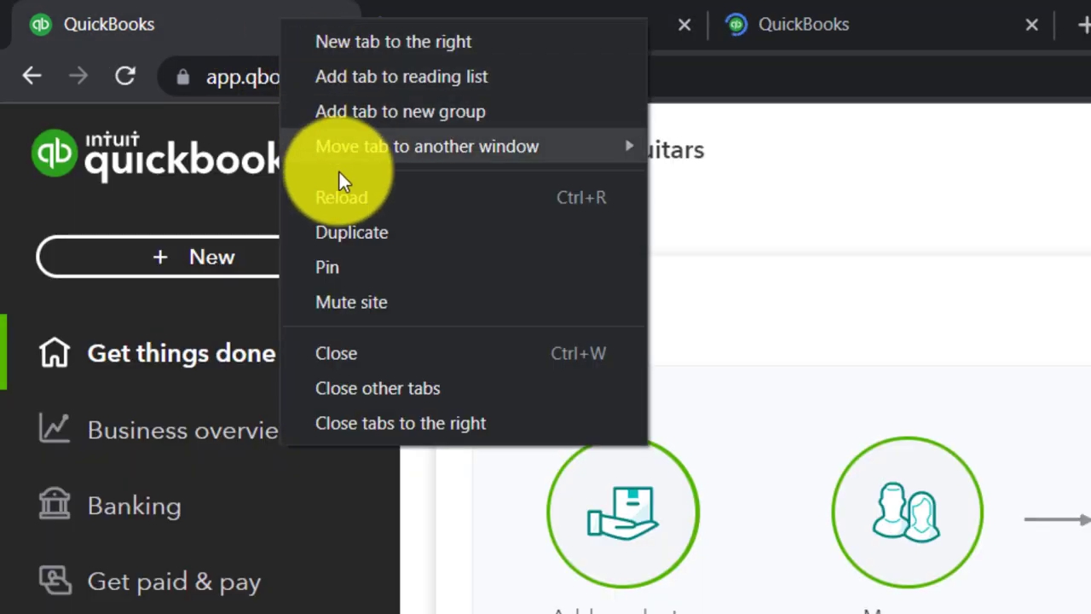
left_click(349, 226)
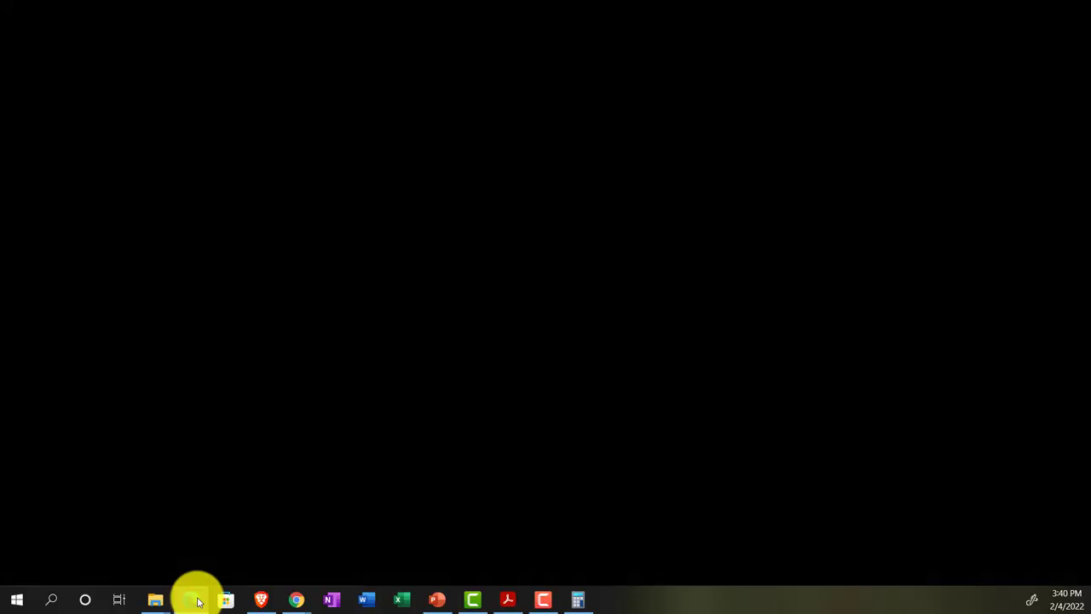
Step: Switch to Edge to view where Reports sits in the Sample Company's navigation, and return to Chrome
left_click(195, 599)
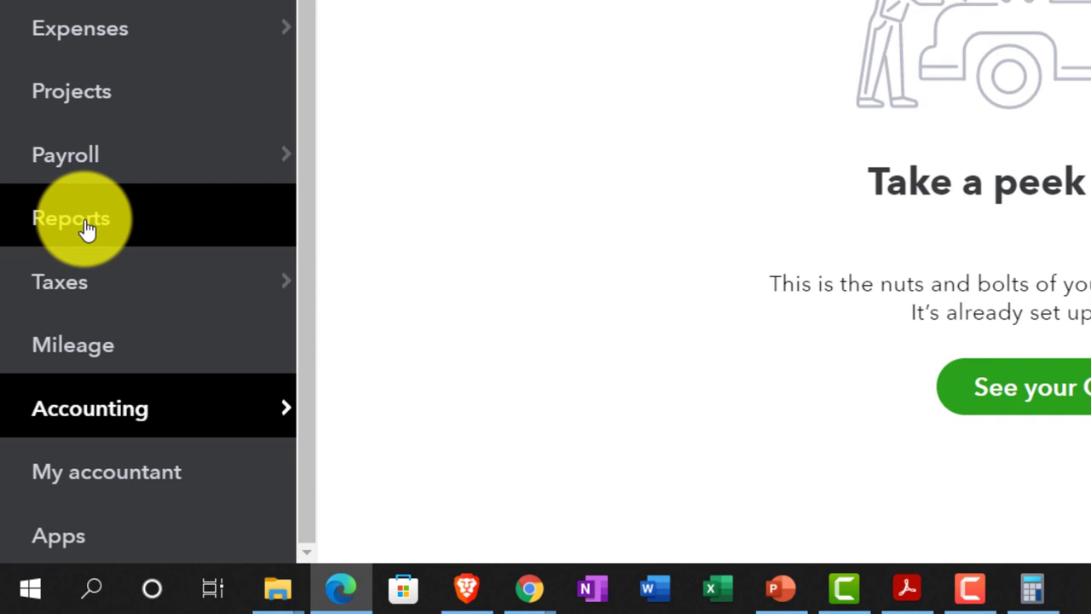
left_click(85, 226)
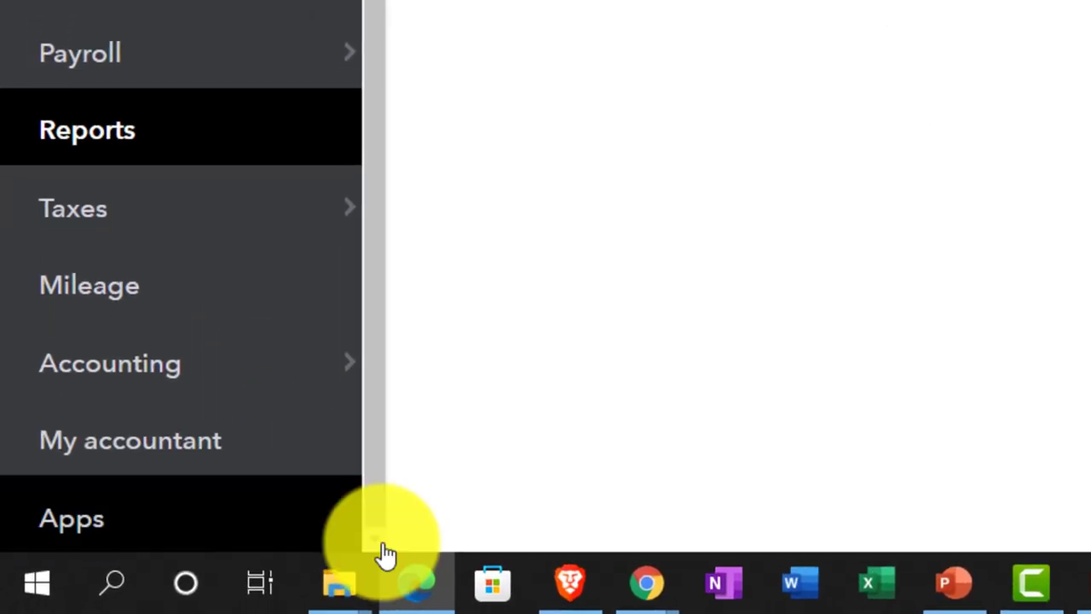
left_click(431, 588)
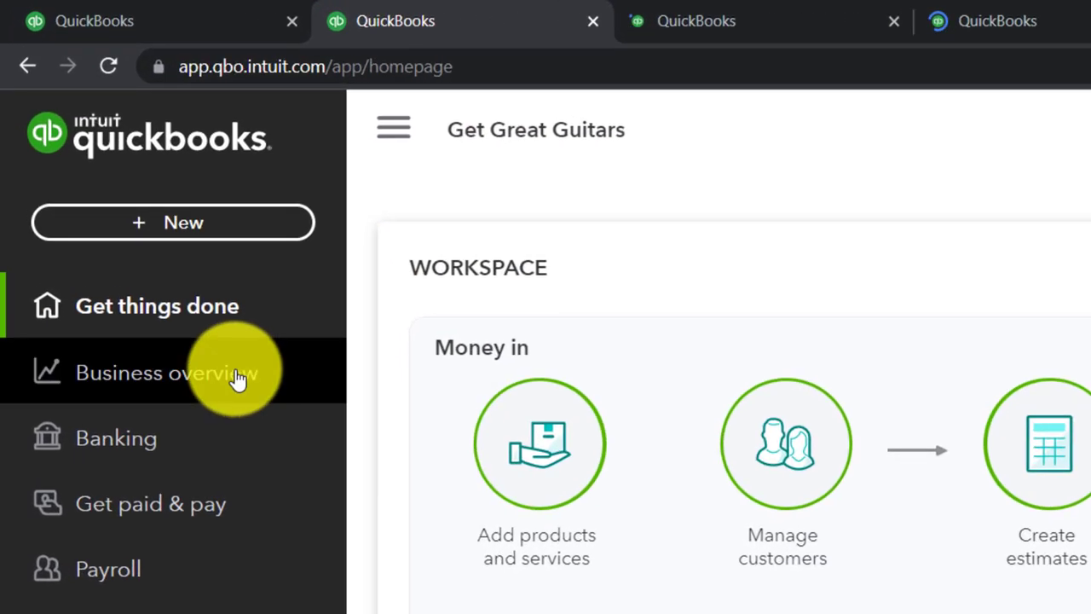
Step: Open the Balance Sheet from the favorite reports under Business overview in the second browser tab, with the navigation collapsed
left_click(238, 378)
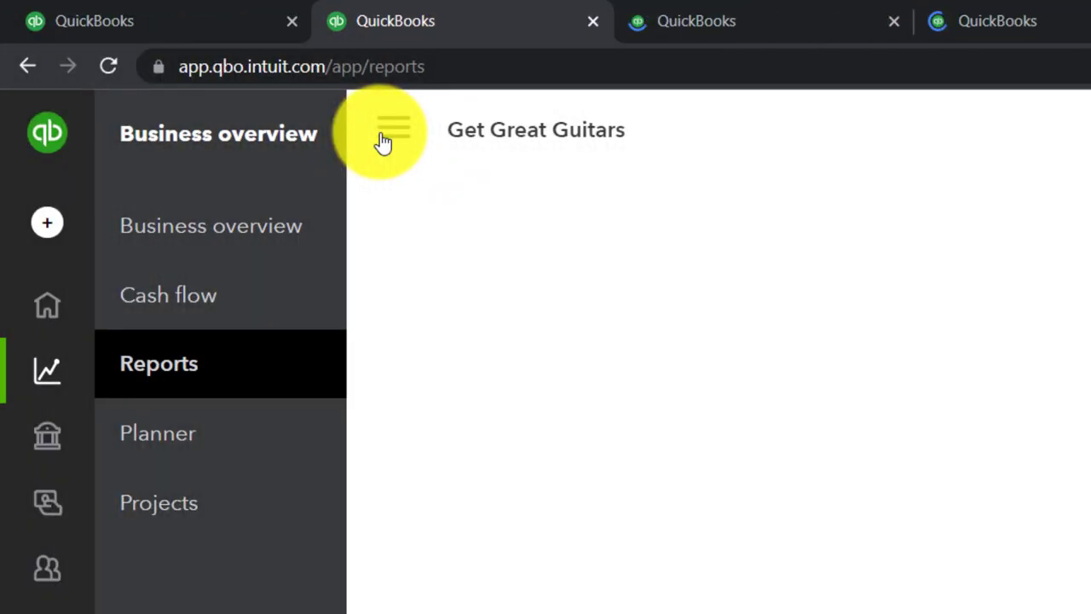
left_click(380, 136)
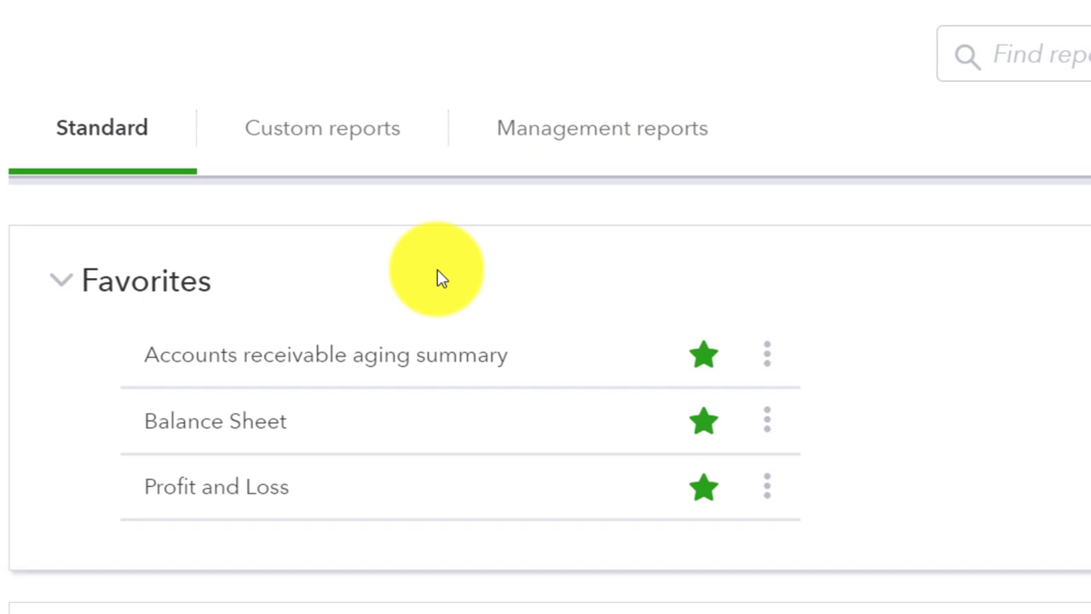
scroll(73, 369, "down", 2)
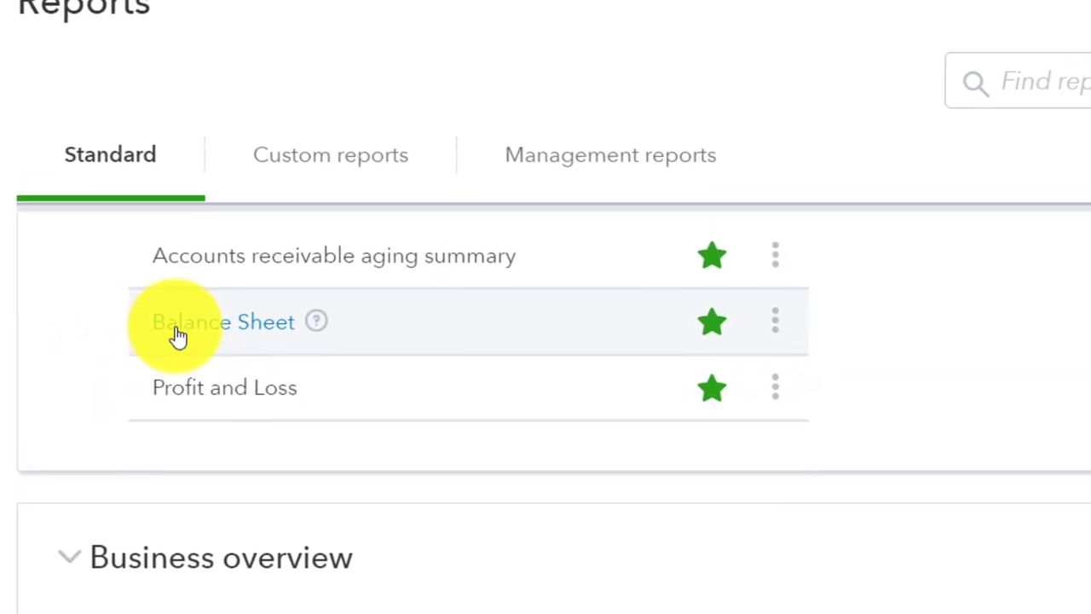
left_click(177, 335)
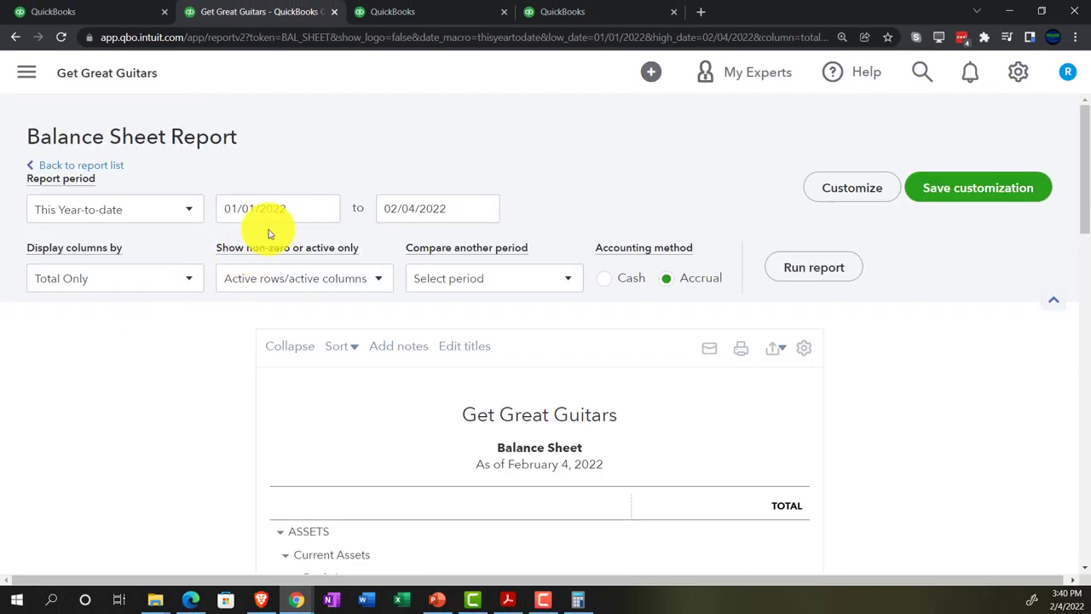
Step: Set the Balance Sheet report period to 01/01/2022 through 02/28/2022 and run the report
left_click(283, 209)
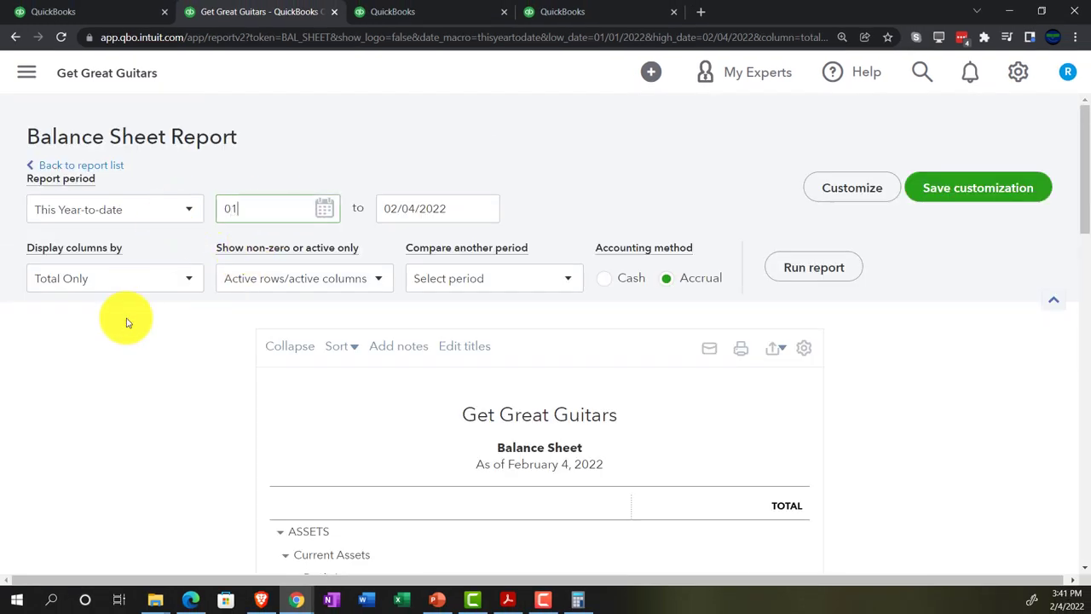
type("01/01/2022")
key("Tab")
type("02/")
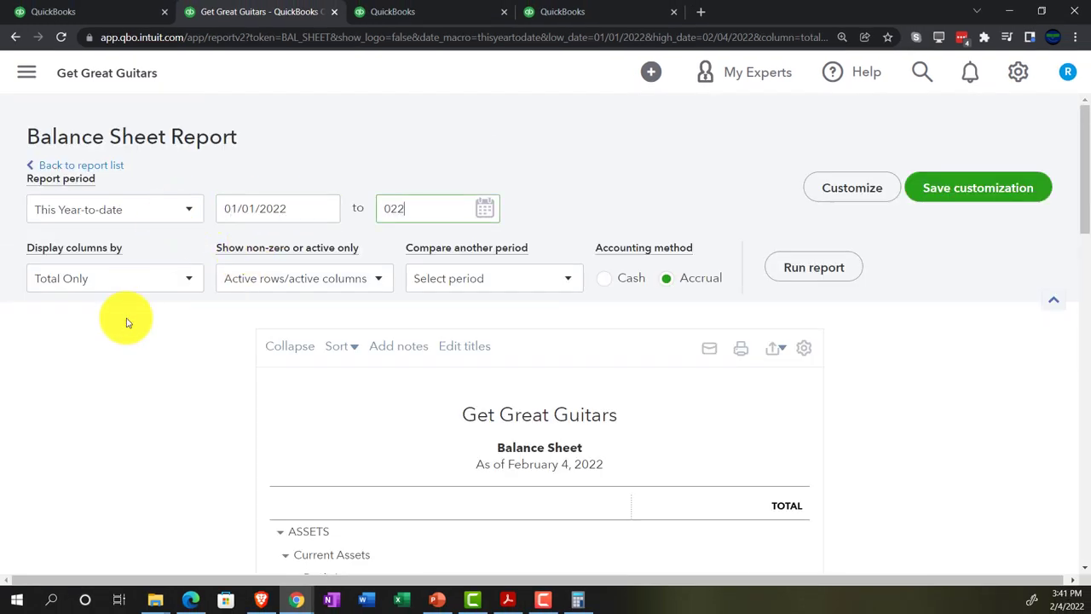
type("28/2022")
key("Tab")
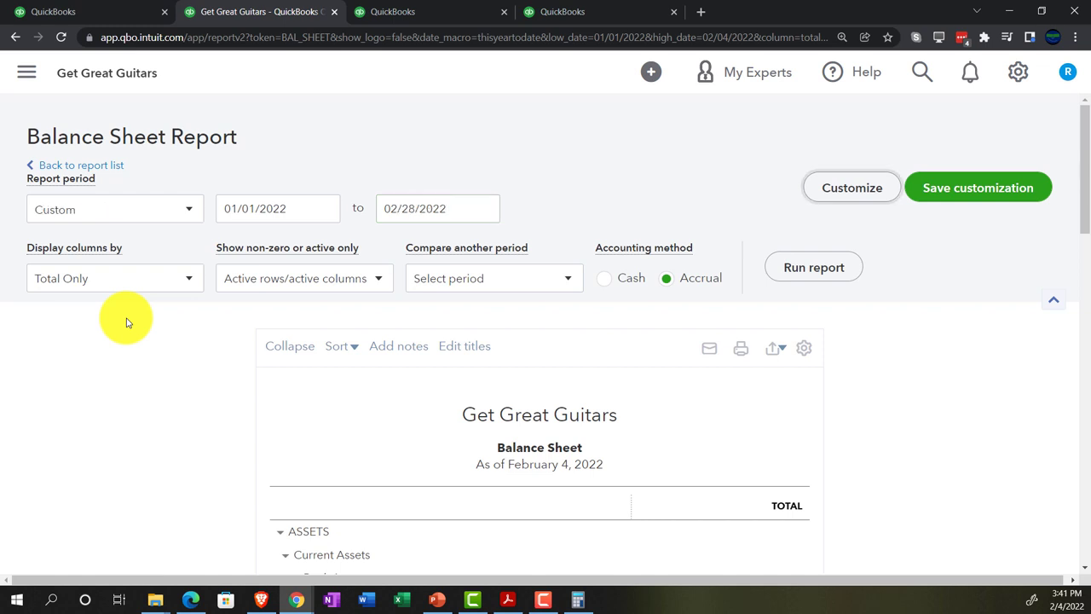
left_click(811, 266)
scroll(810, 266, "down", 3)
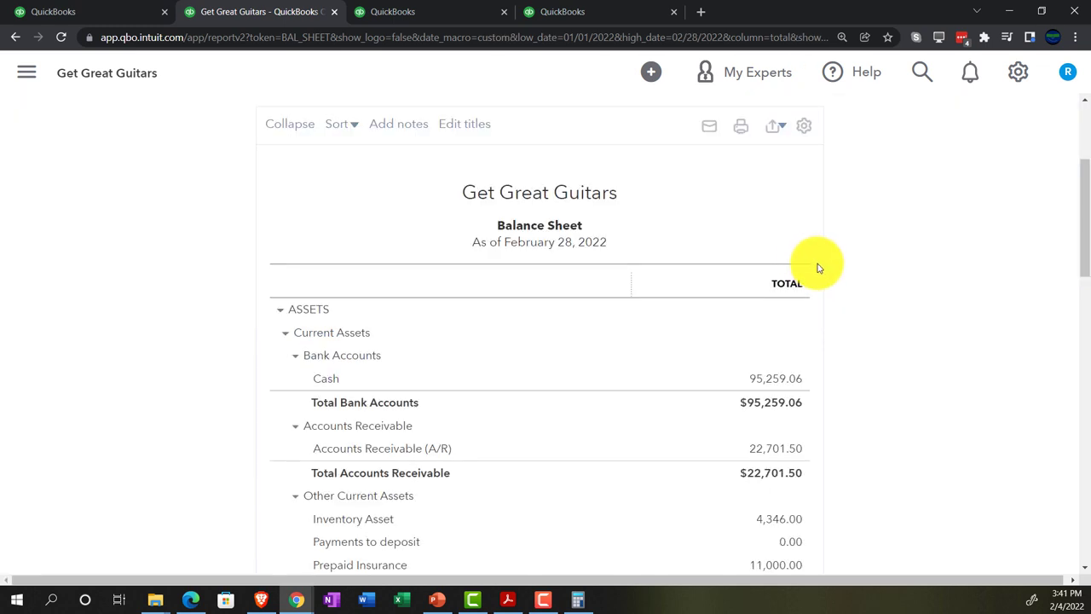
Step: Display the Balance Sheet columns by Months and rerun the report
scroll(252, 300, "up", 2)
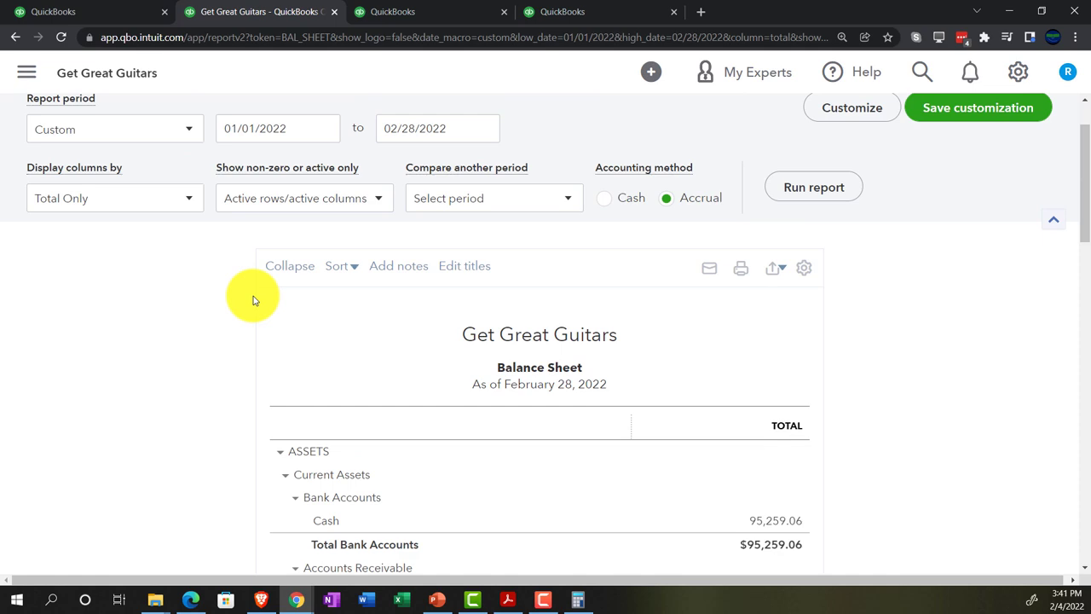
scroll(252, 300, "up", 1)
left_click(189, 271)
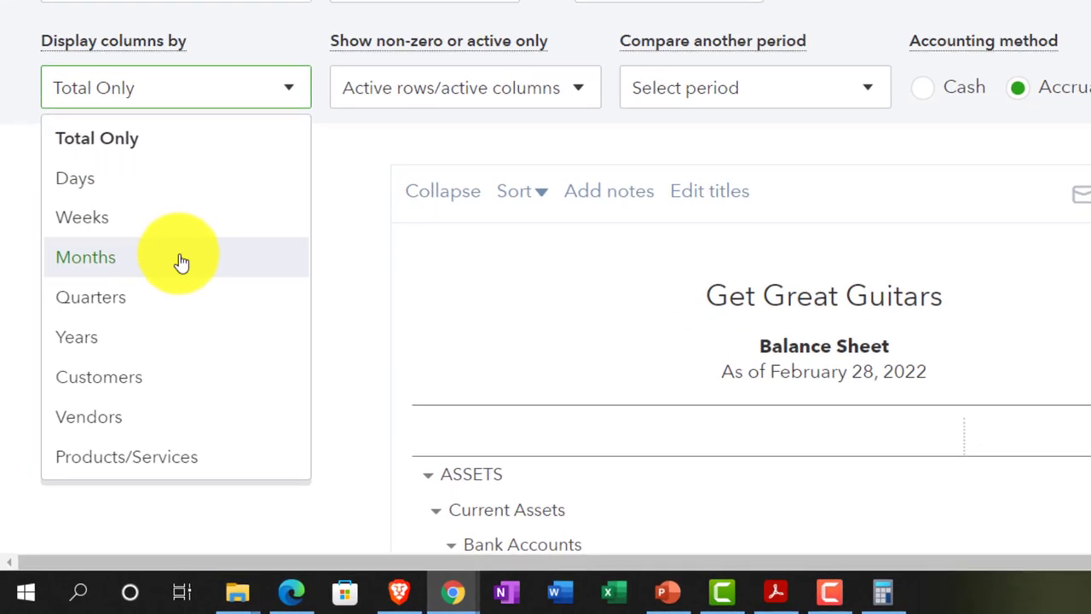
left_click(182, 263)
left_click(638, 271)
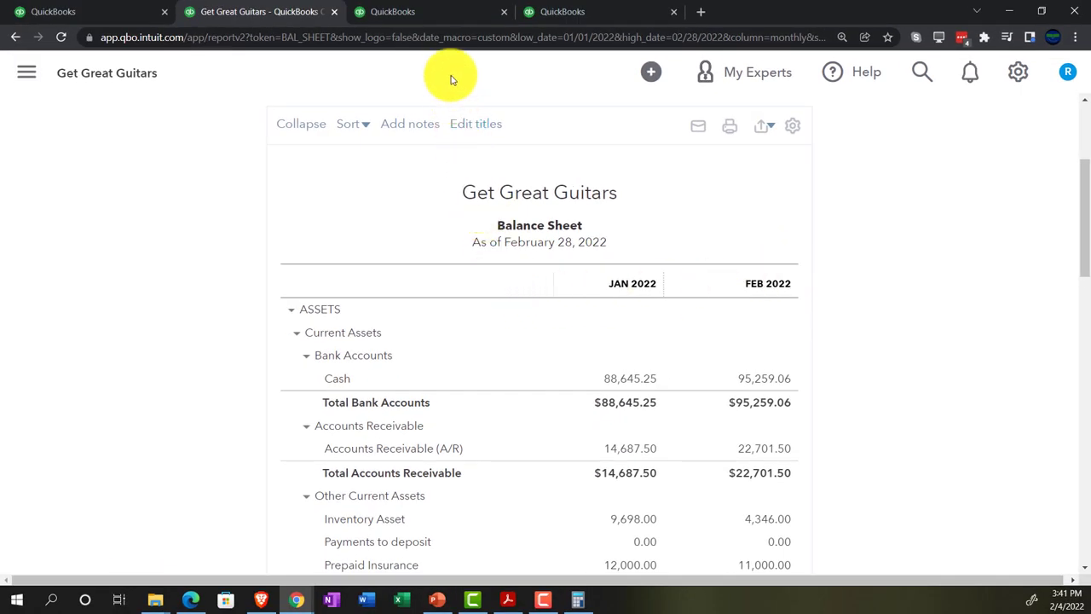
Step: Open the Profit and Loss report from the favorites in the third browser tab, with the navigation collapsed
left_click(428, 11)
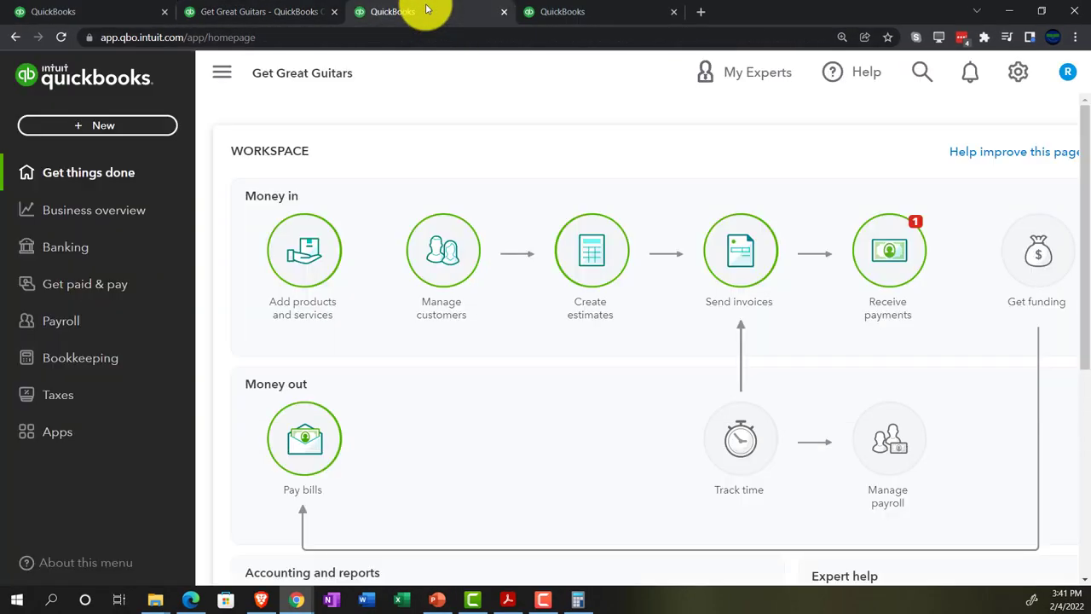
left_click(101, 213)
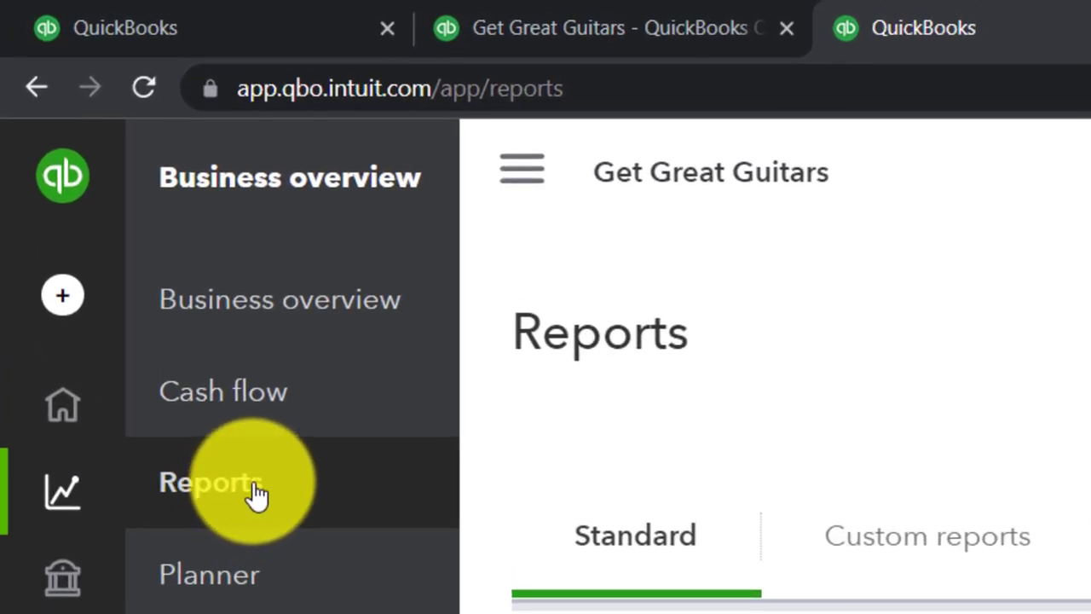
left_click(530, 175)
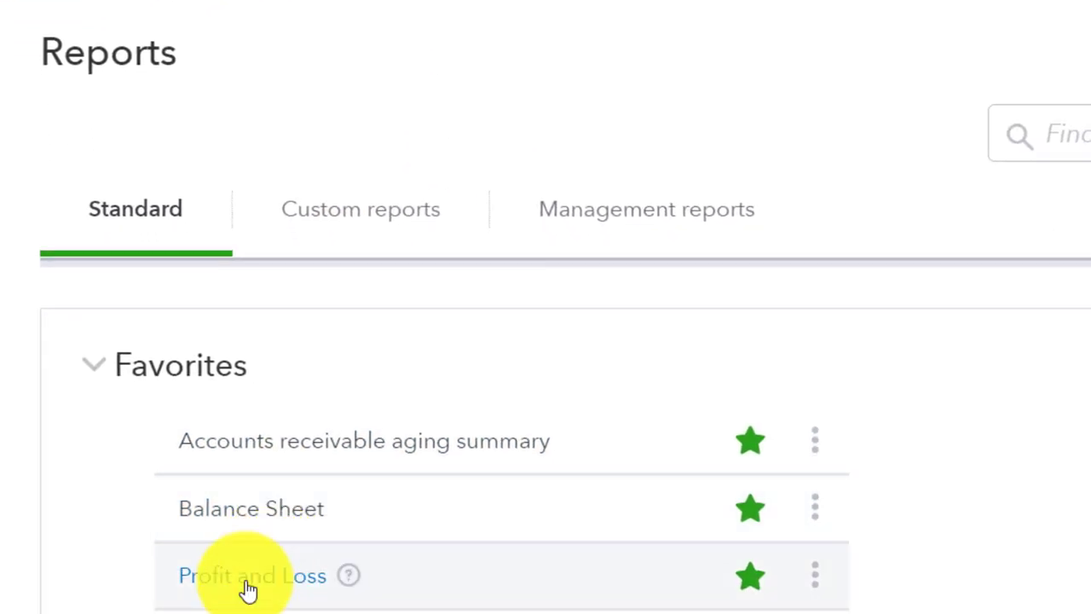
left_click(247, 585)
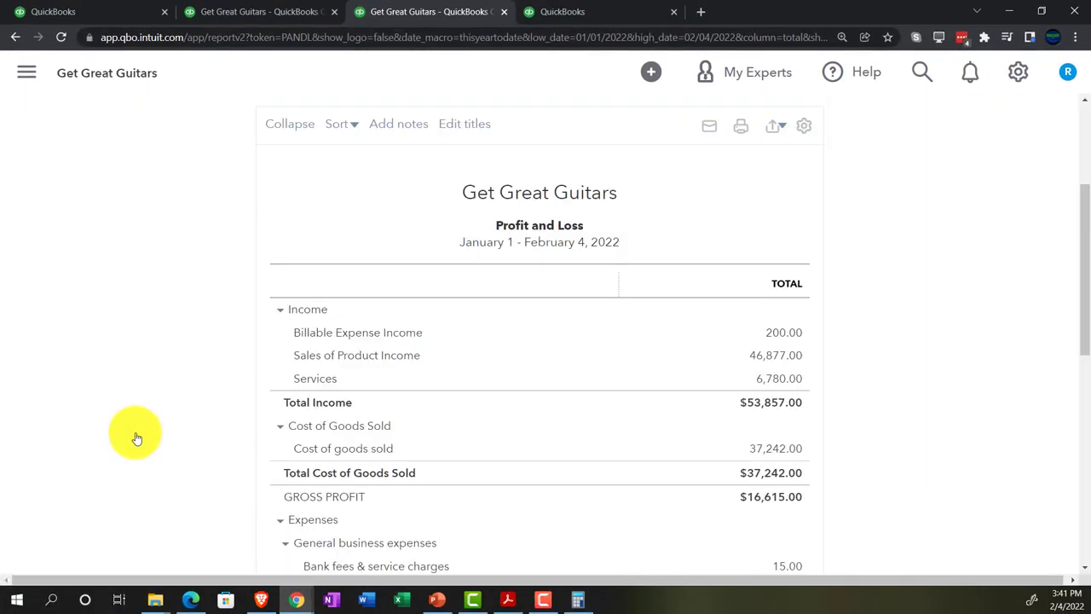
Step: Set the Profit and Loss report period to 01/01/2022 through 02/28/2022
scroll(136, 438, "up", 3)
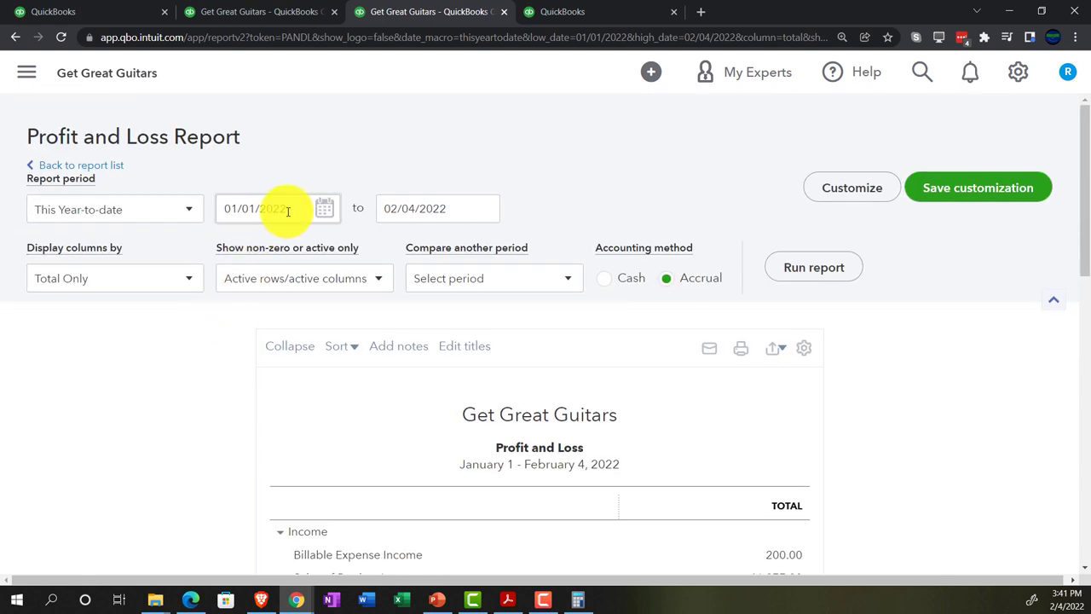
left_click_drag(284, 207, 140, 250)
type("01/01/20")
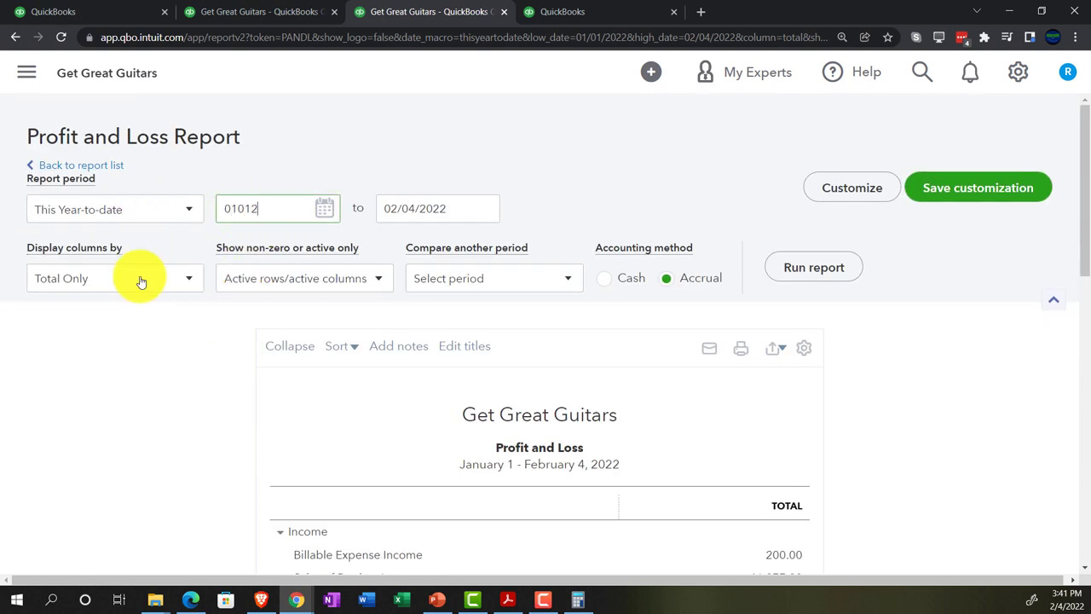
type("2")
key("Tab")
type("02/28/202")
key("Tab")
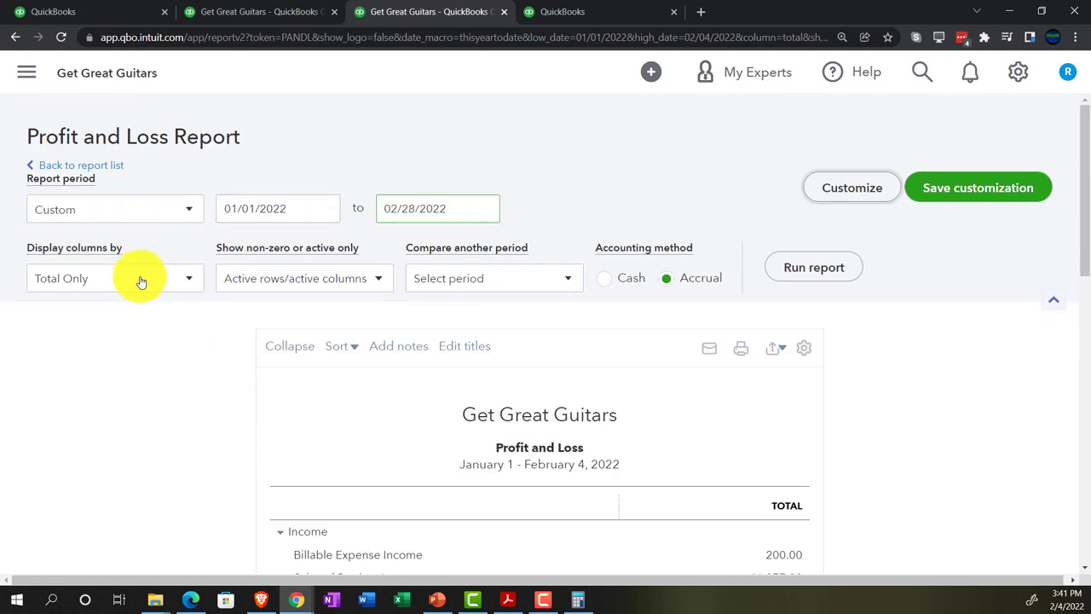
Step: Display the Profit and Loss columns by Months and run the report
left_click(182, 280)
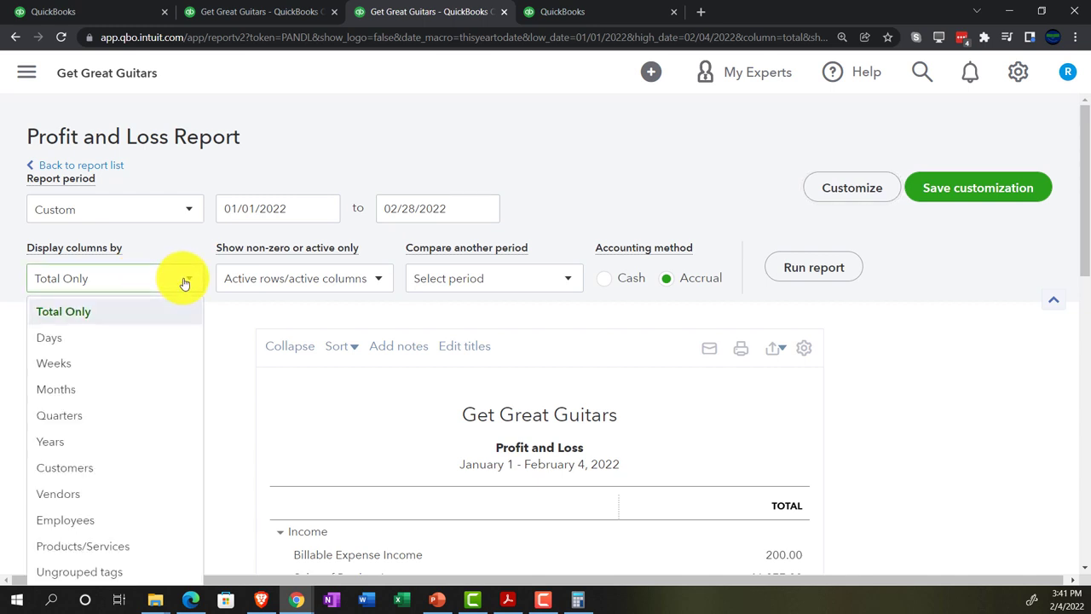
left_click(162, 385)
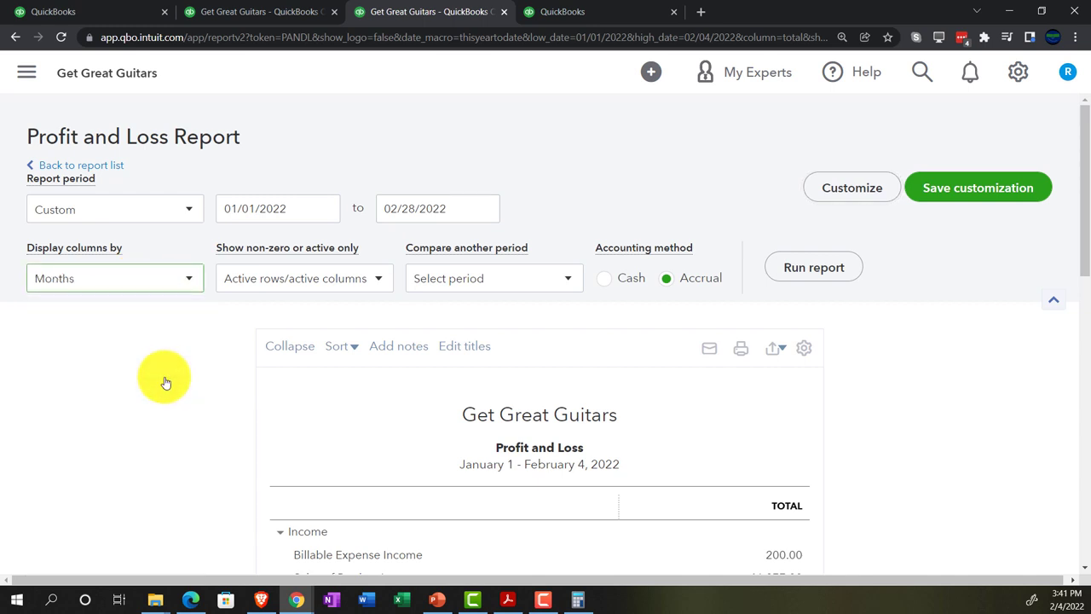
left_click(812, 268)
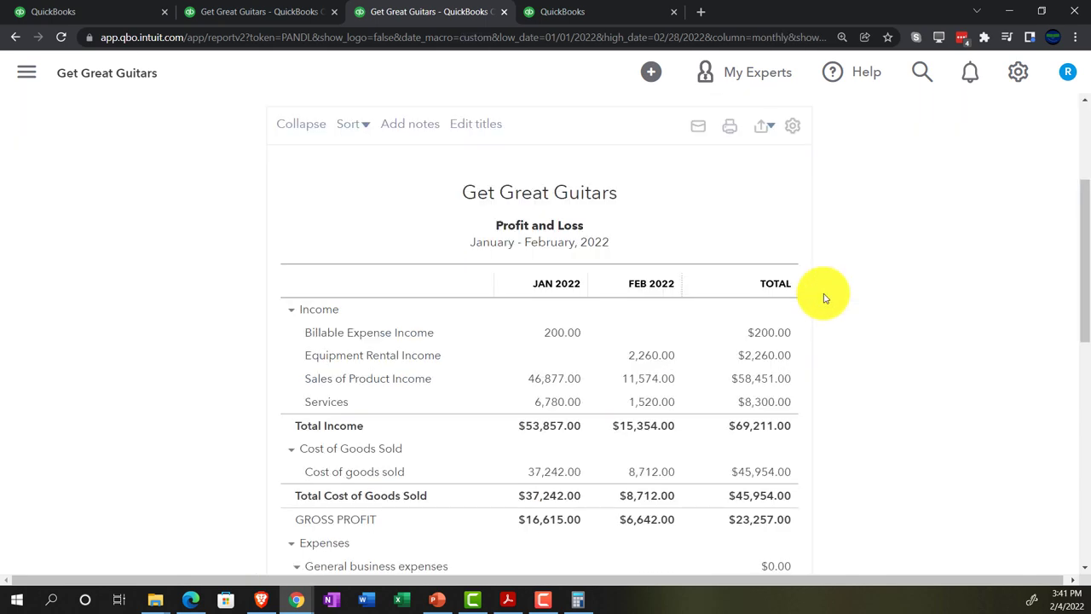
Step: Open the Reports page in the fourth browser tab and collapse the navigation
left_click(597, 17)
left_click(167, 314)
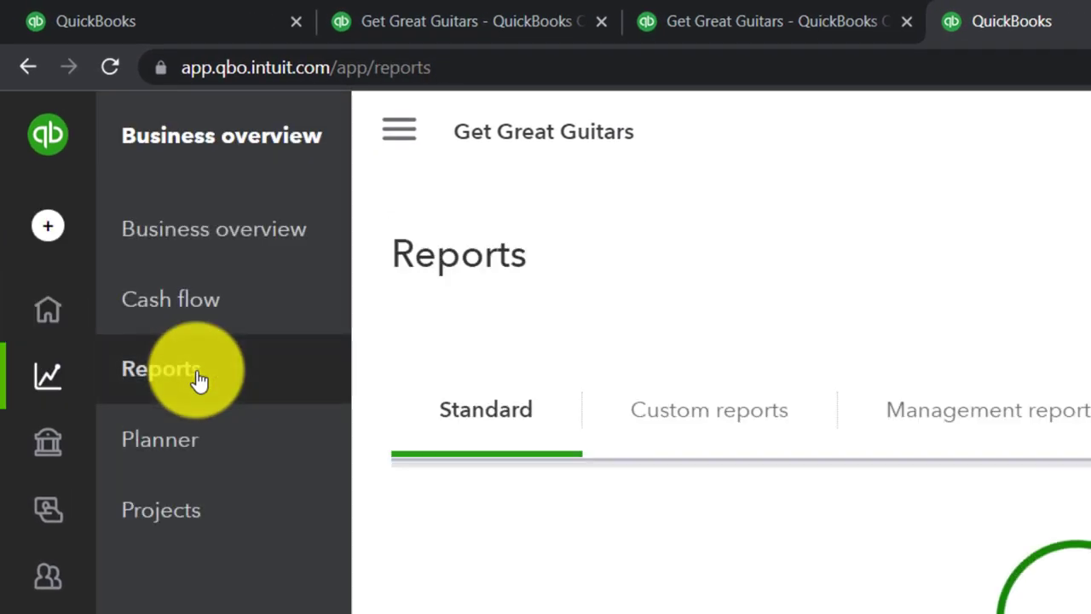
left_click(399, 130)
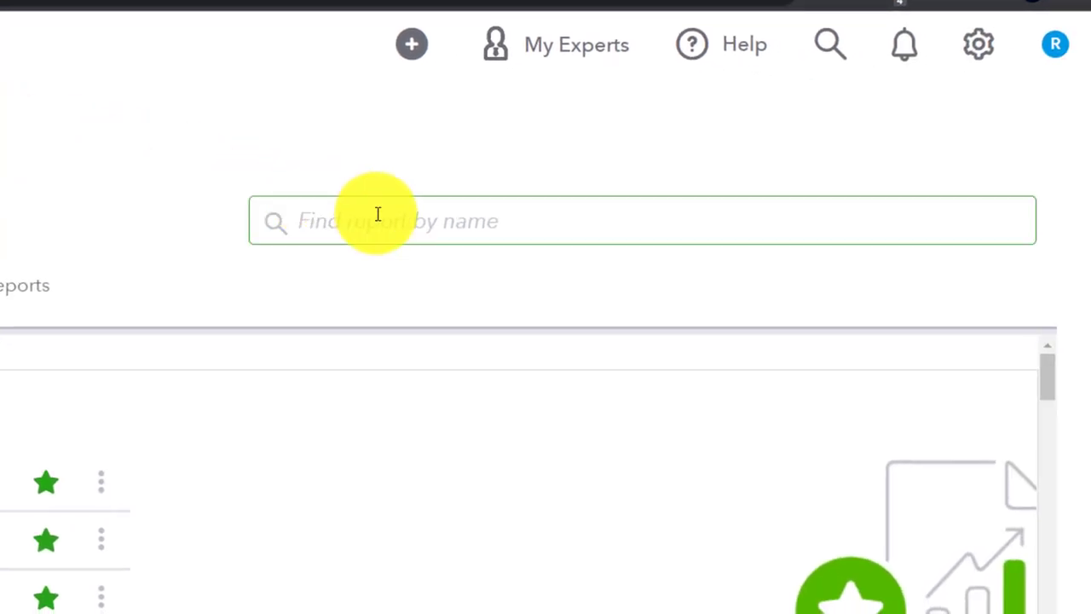
Step: Search the reports for "trial" and open the standard Trial Balance report
left_click(411, 224)
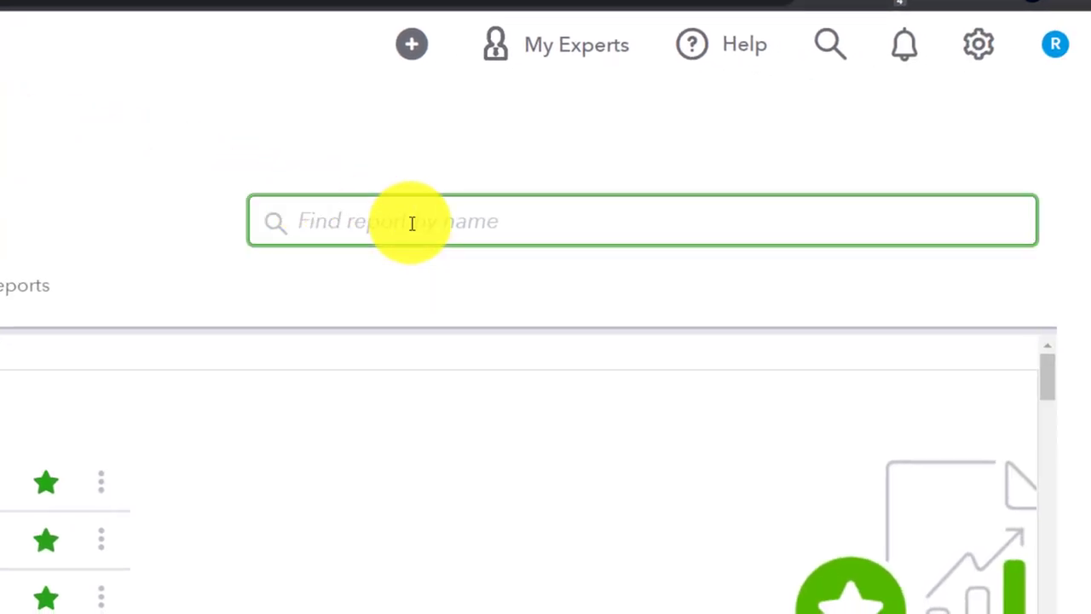
type("trial")
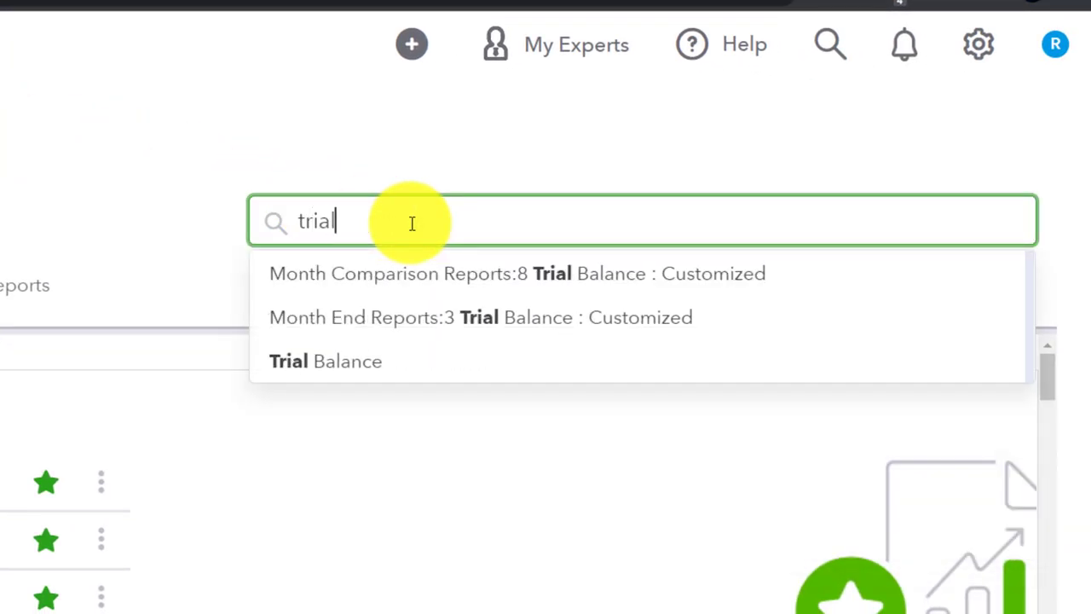
key("Down")
key("Down")
key("Down")
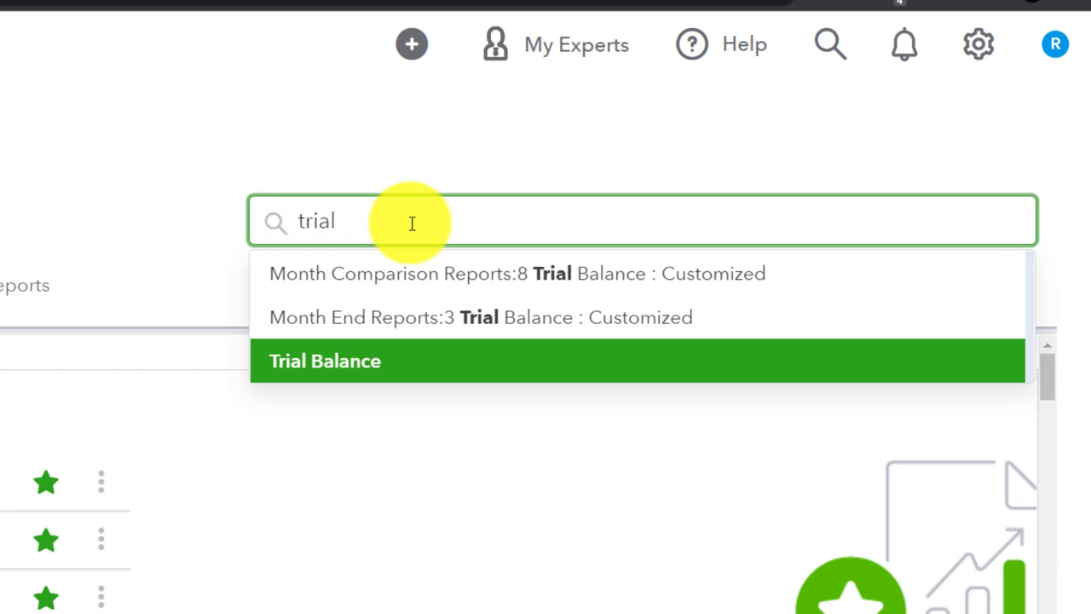
key("Return")
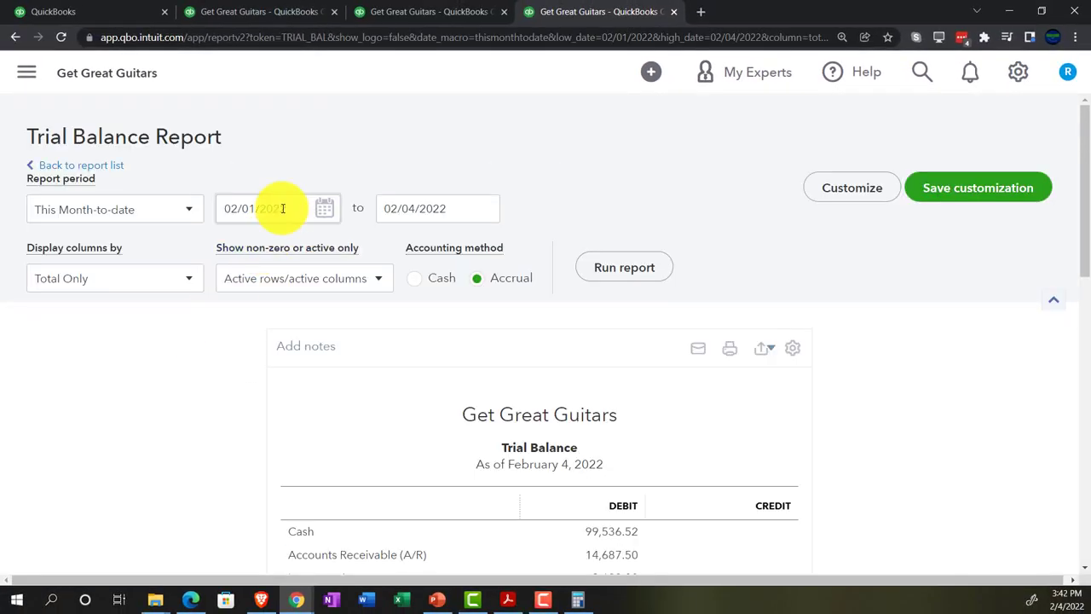
Step: Set the Trial Balance report period to 01/01/2022 through 02/28/2022 and run the report
left_click(290, 205)
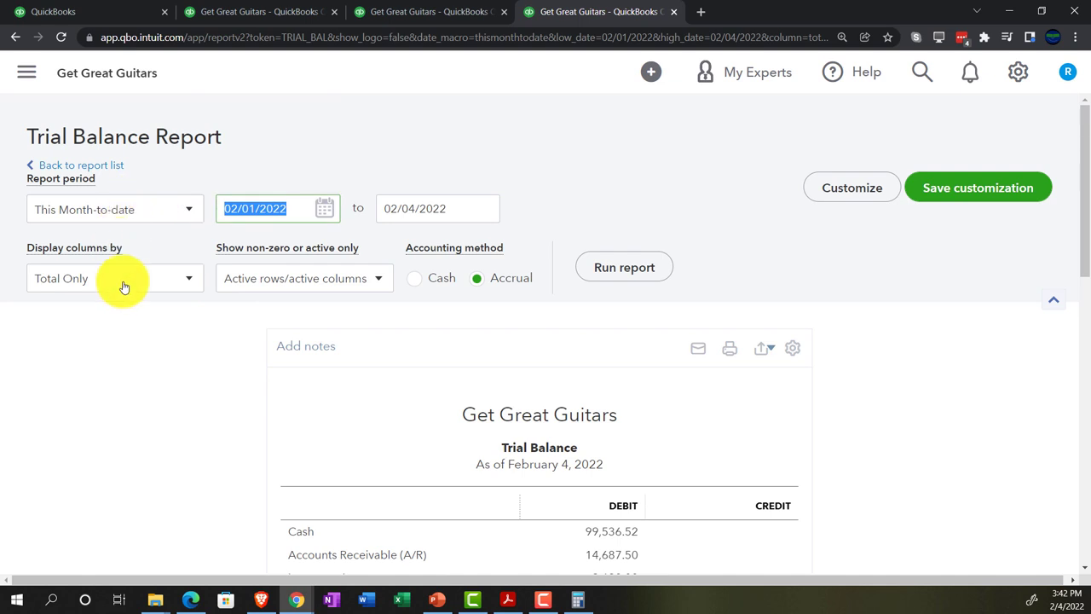
type("010122")
key("Tab")
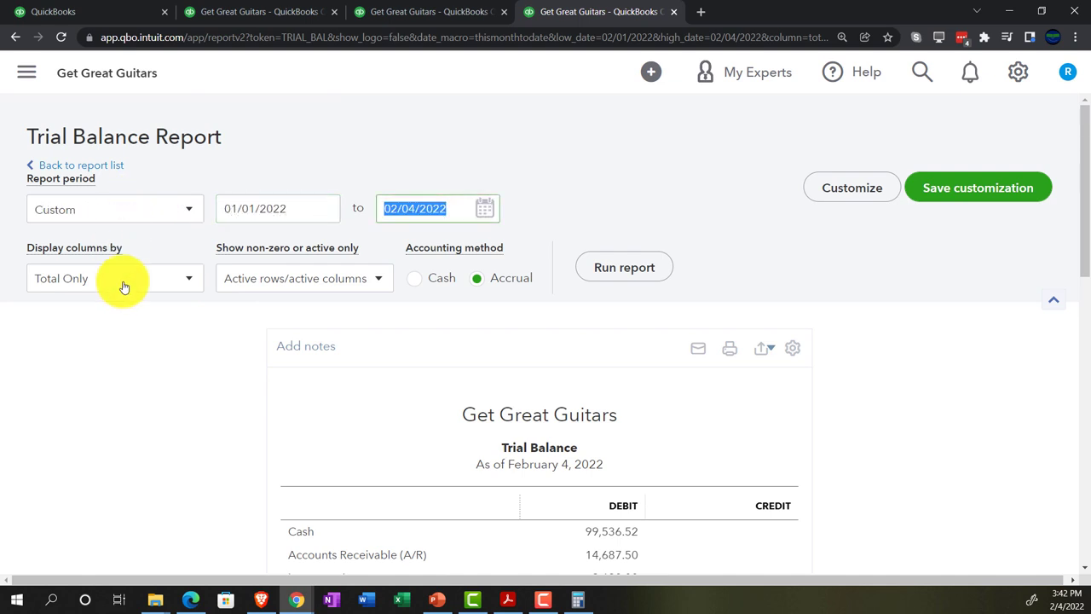
type("022822")
key("Tab")
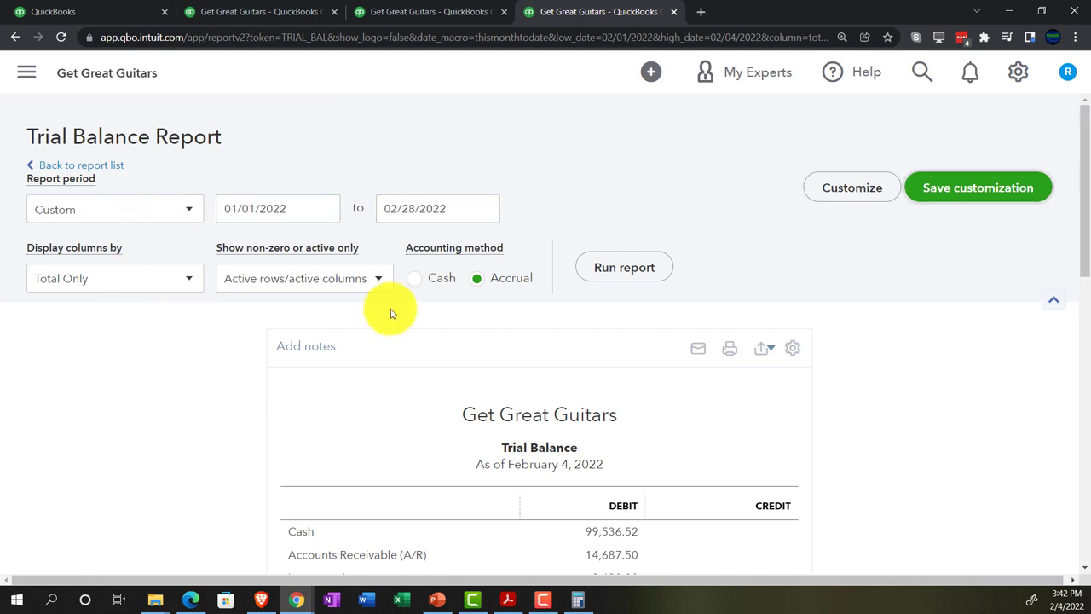
left_click(607, 268)
scroll(307, 370, "down", 3)
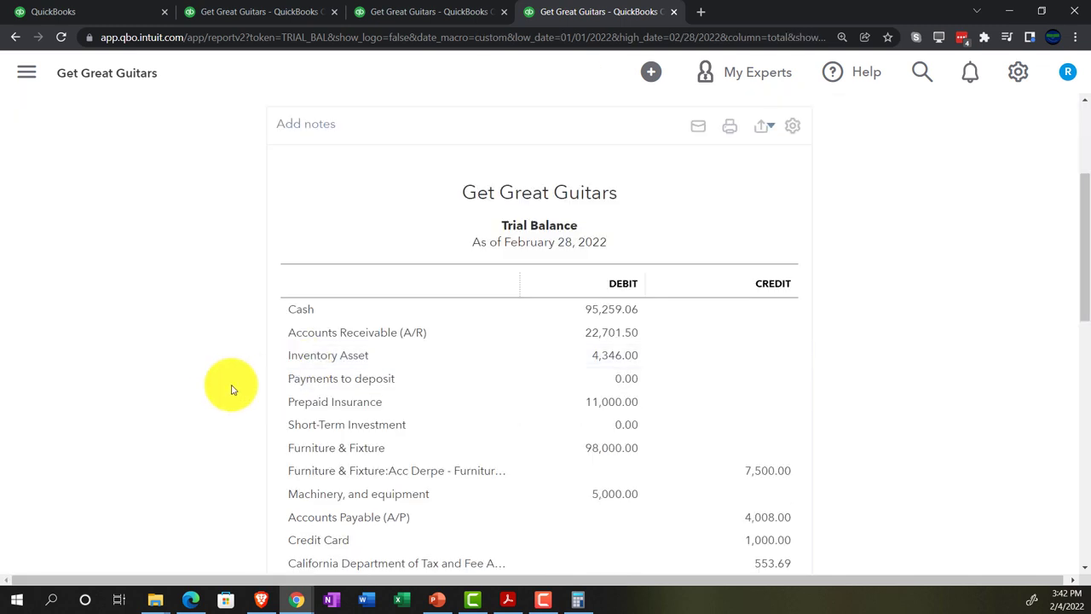
Step: Examine the current and fixed asset accounts on the enlarged Balance Sheet, comparing January with February 2022
left_click(258, 12)
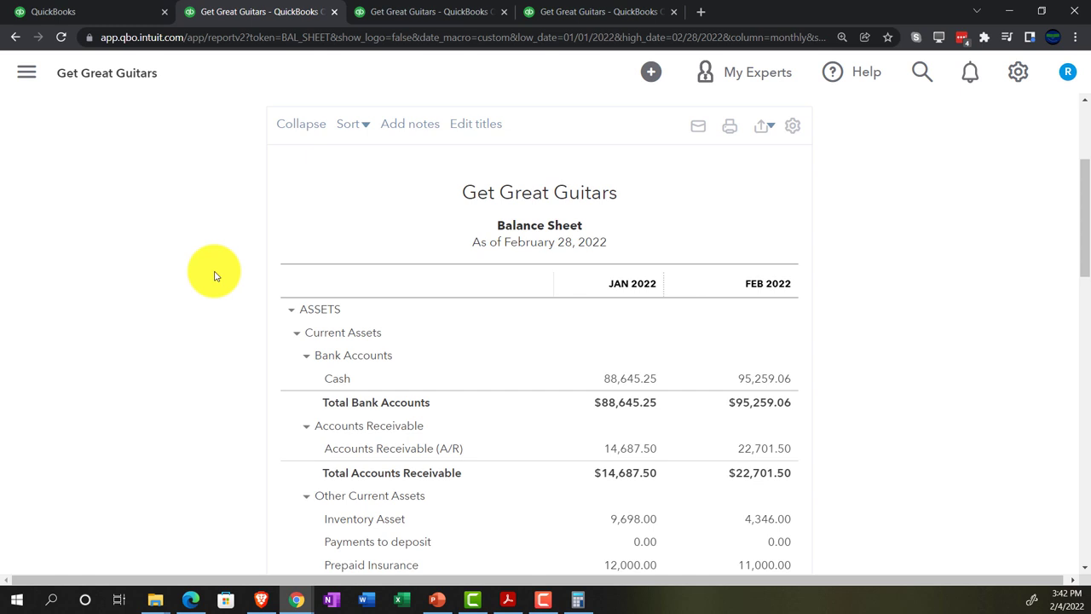
key("ctrl+plus")
key("ctrl+plus")
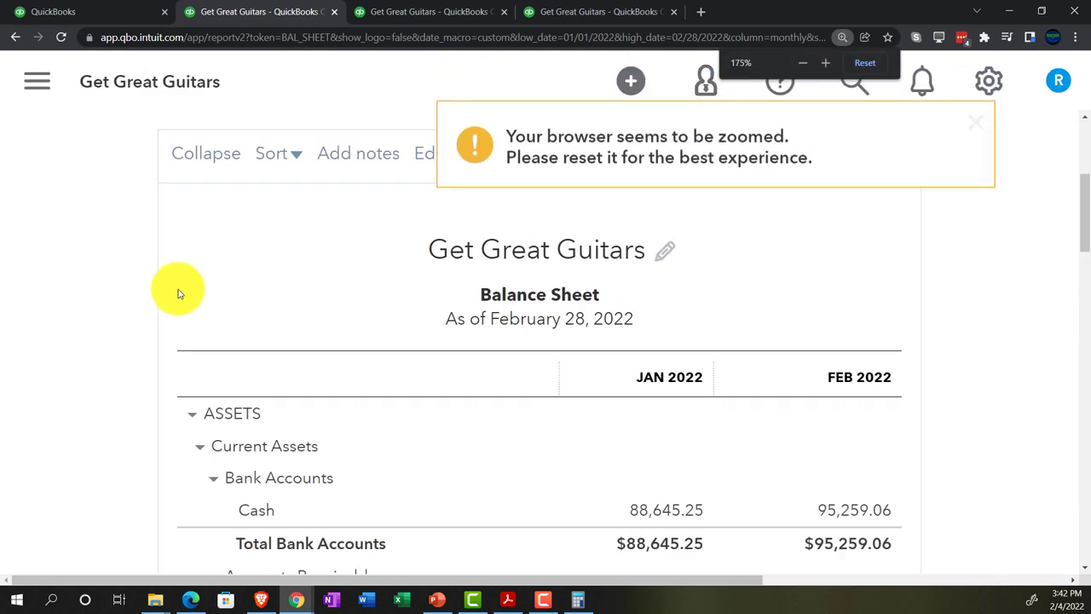
scroll(100, 339, "down", 2)
scroll(101, 340, "down", 4)
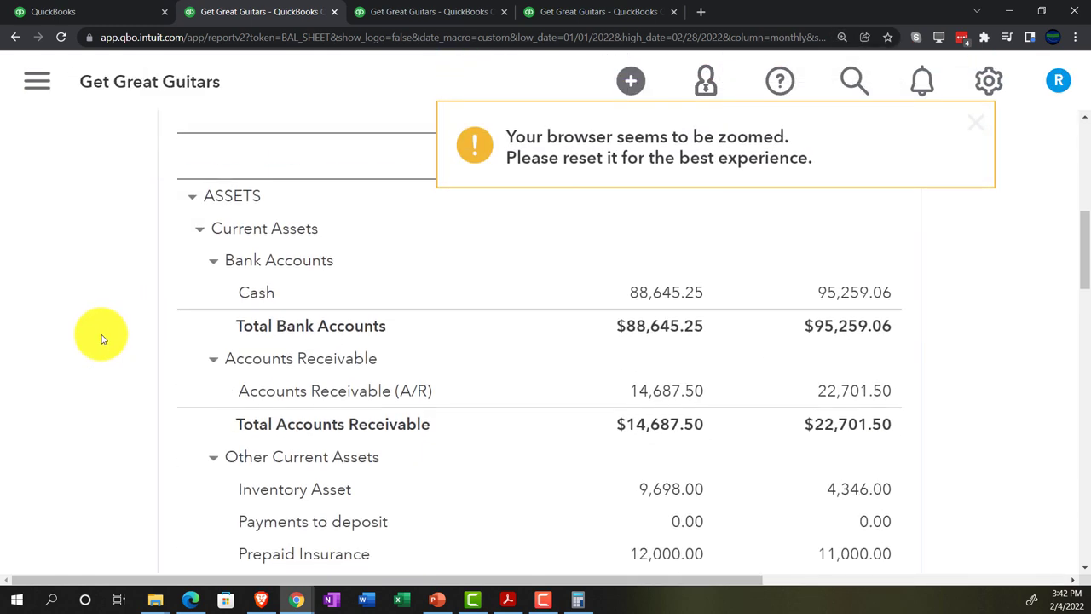
scroll(101, 339, "down", 1)
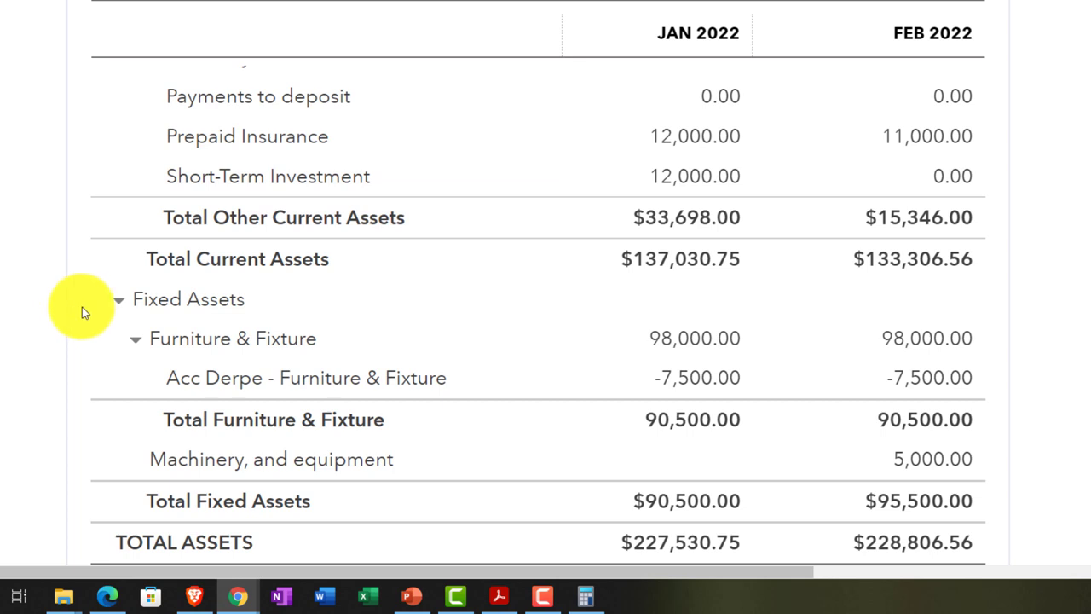
key("ctrl+plus")
scroll(2, 324, "down", 1)
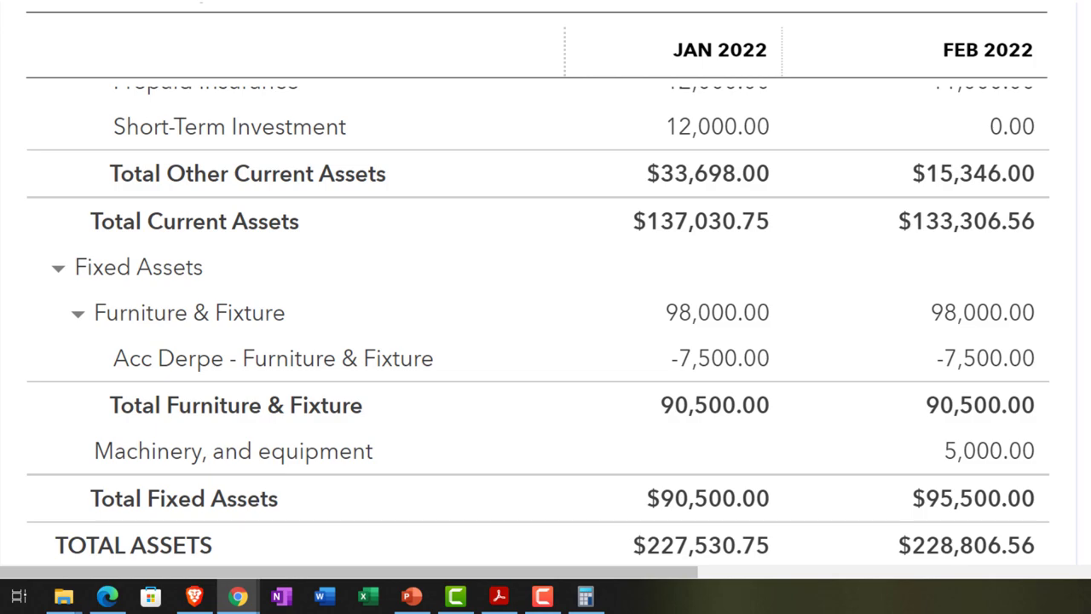
Step: Review the income and expense lines of the Profit and Loss report by month, and return to the Balance Sheet
left_click(614, 25)
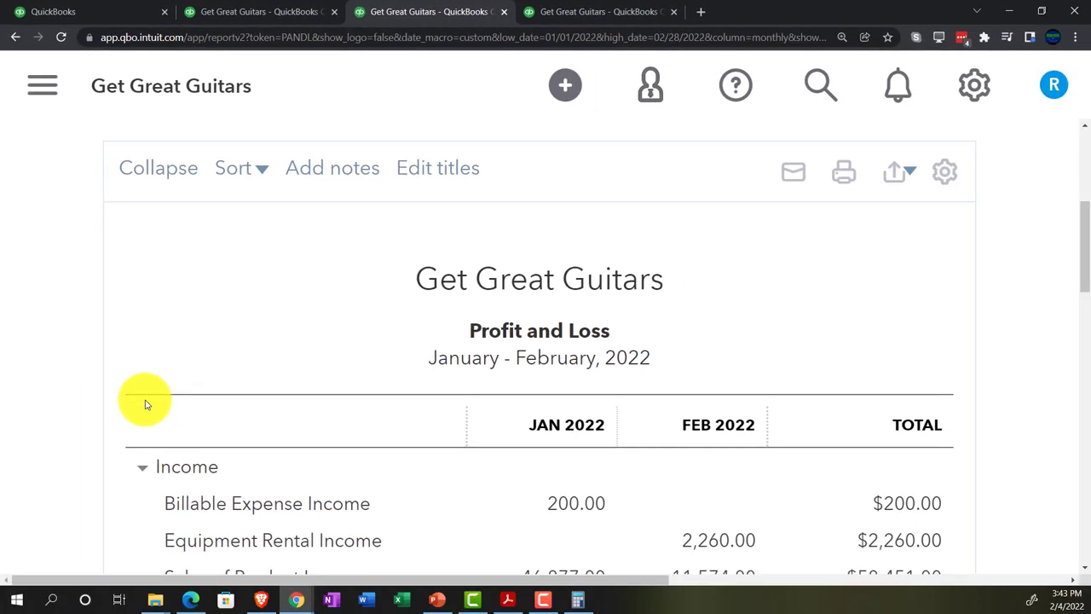
scroll(145, 404, "down", 3)
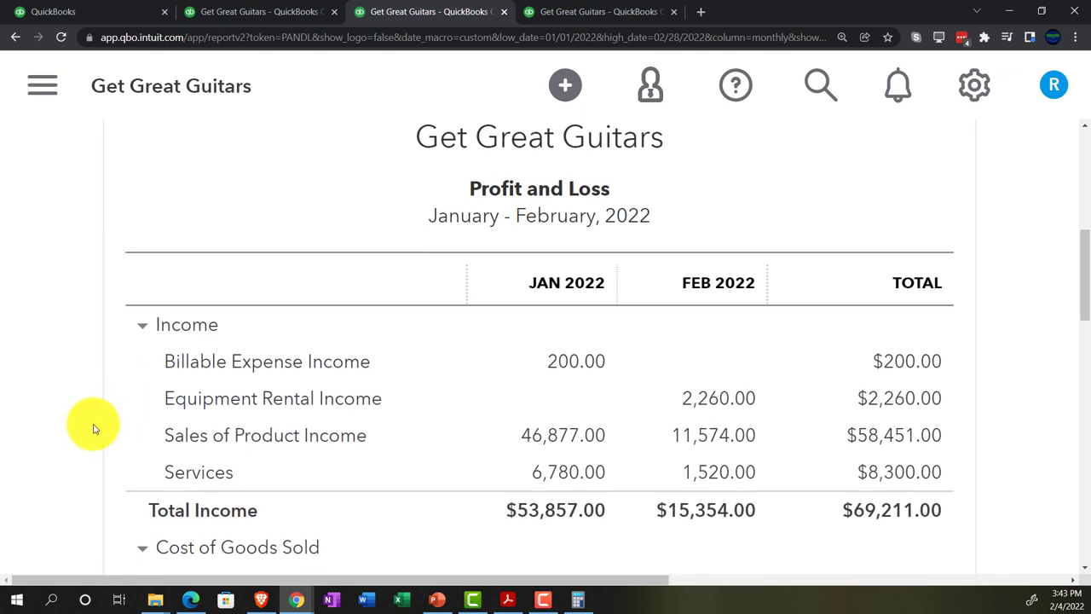
scroll(94, 429, "down", 5)
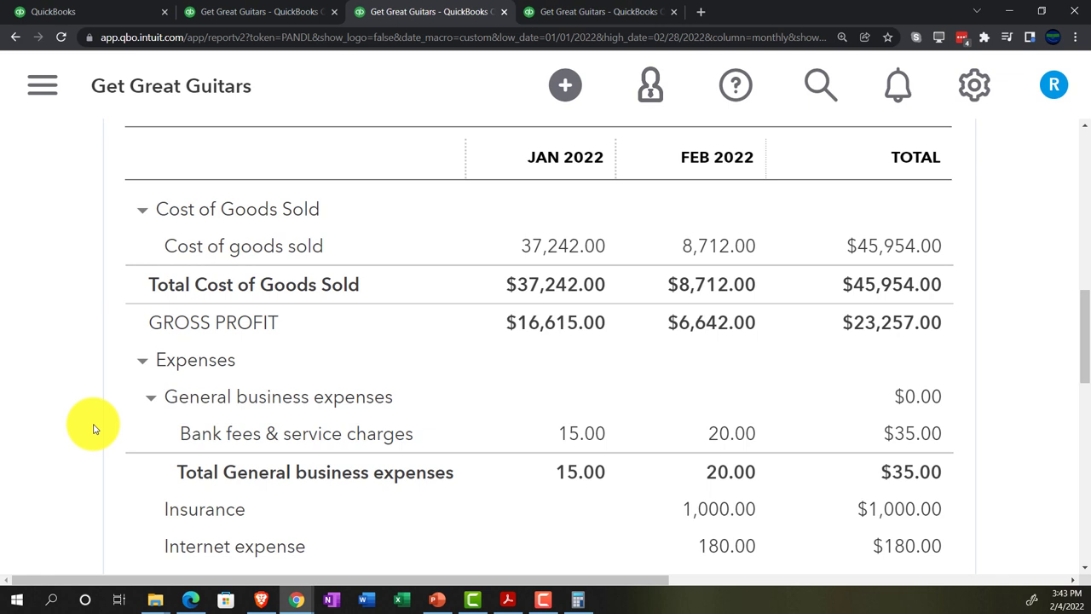
scroll(94, 428, "down", 1)
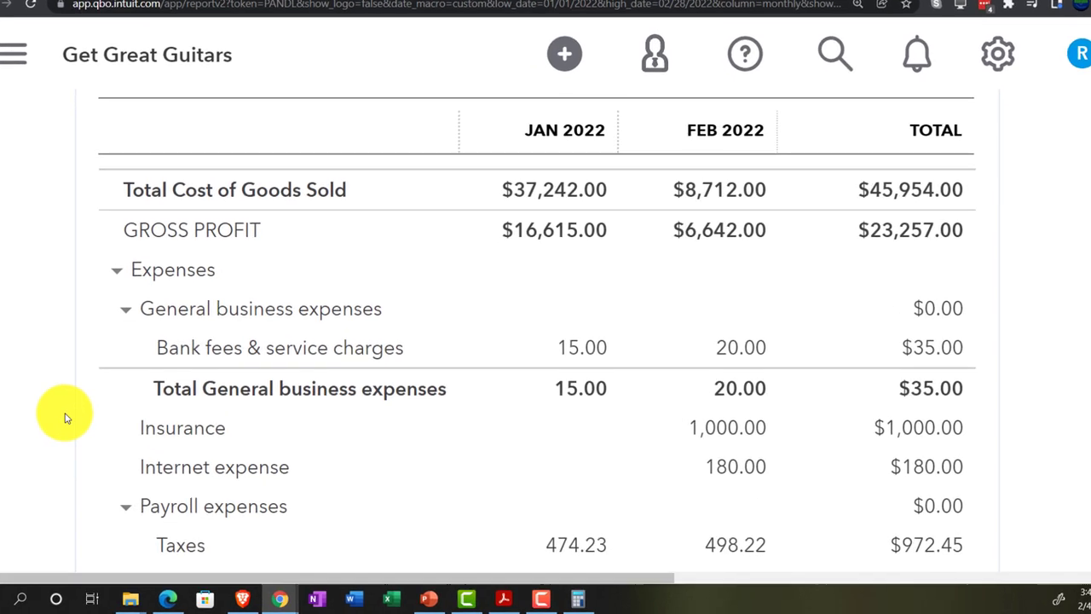
scroll(476, 423, "down", 2)
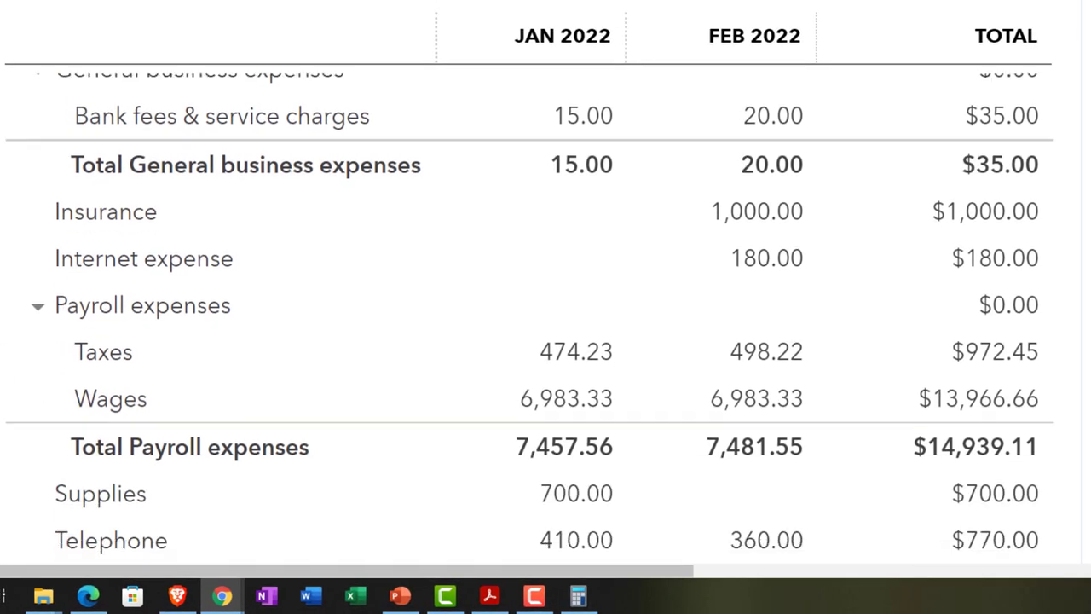
scroll(477, 427, "down", 1)
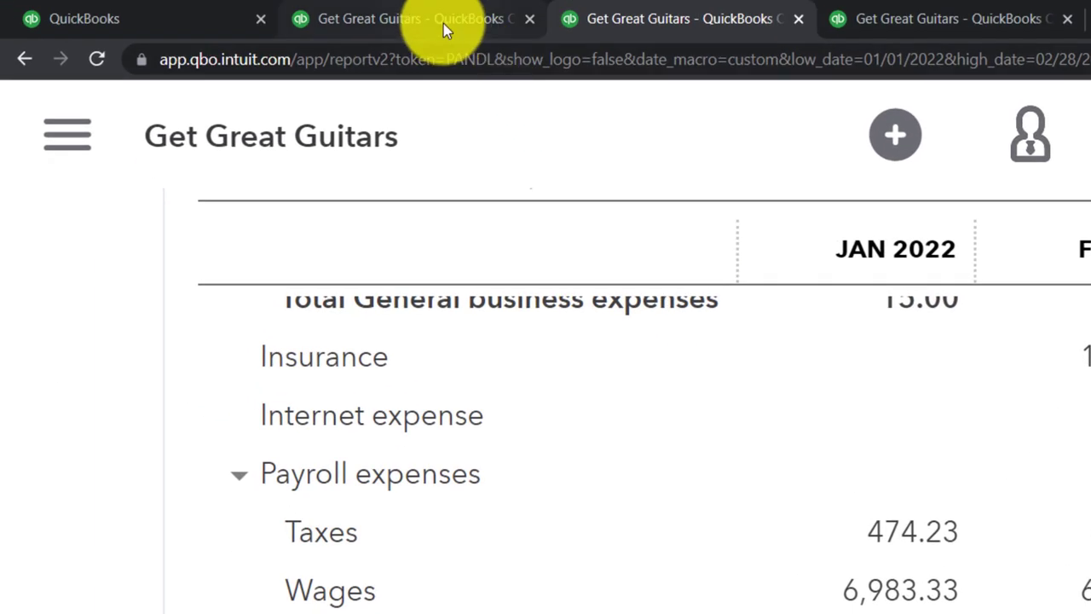
left_click(443, 23)
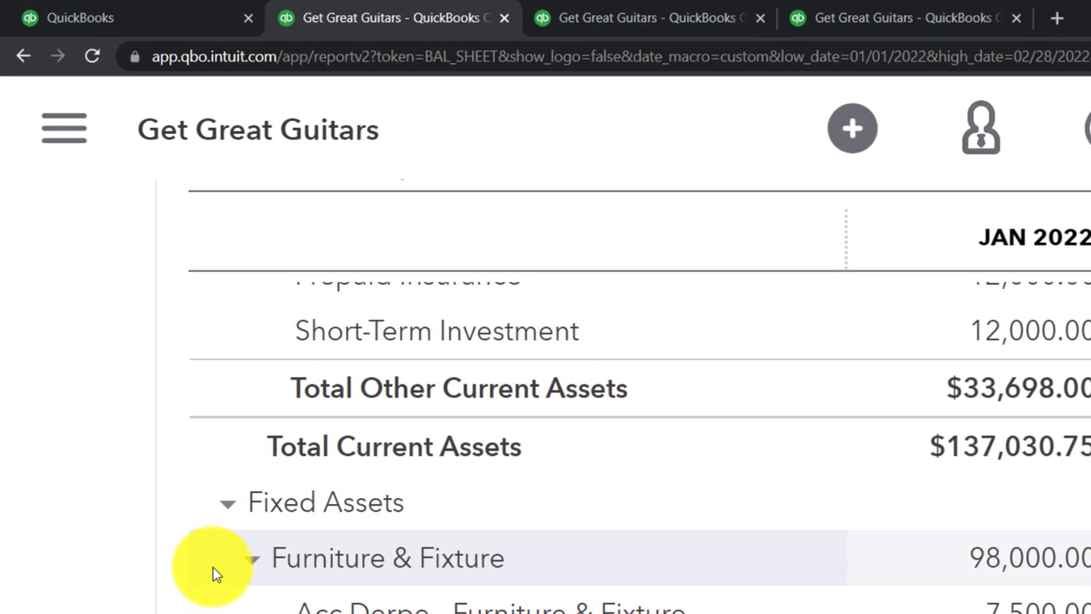
Step: Open the Chart of Accounts in the first browser tab with the navigation collapsed
left_click(168, 14)
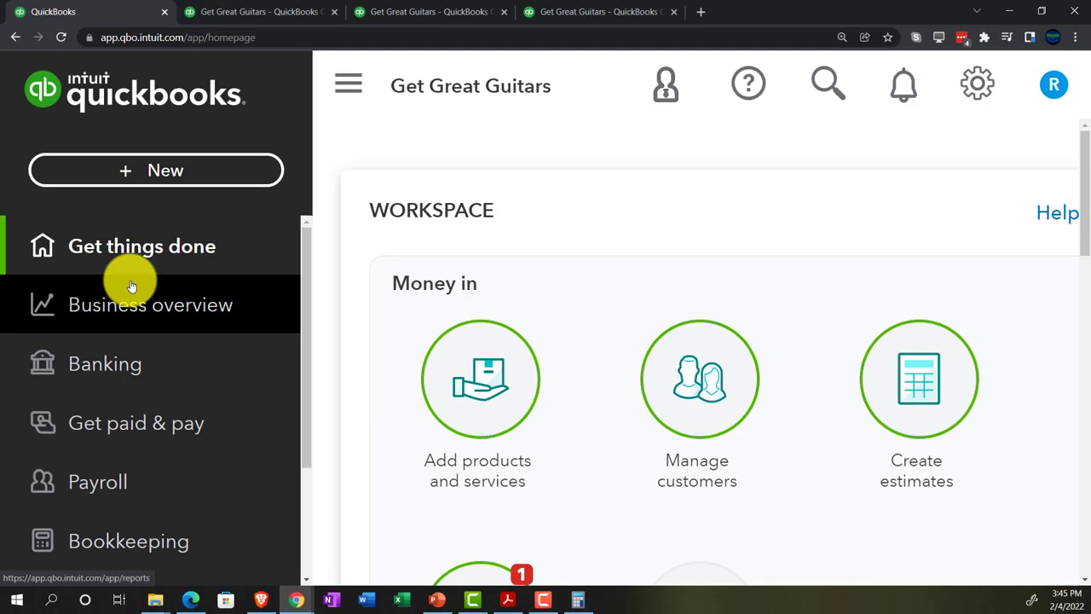
key("ctrl+minus")
key("ctrl+minus")
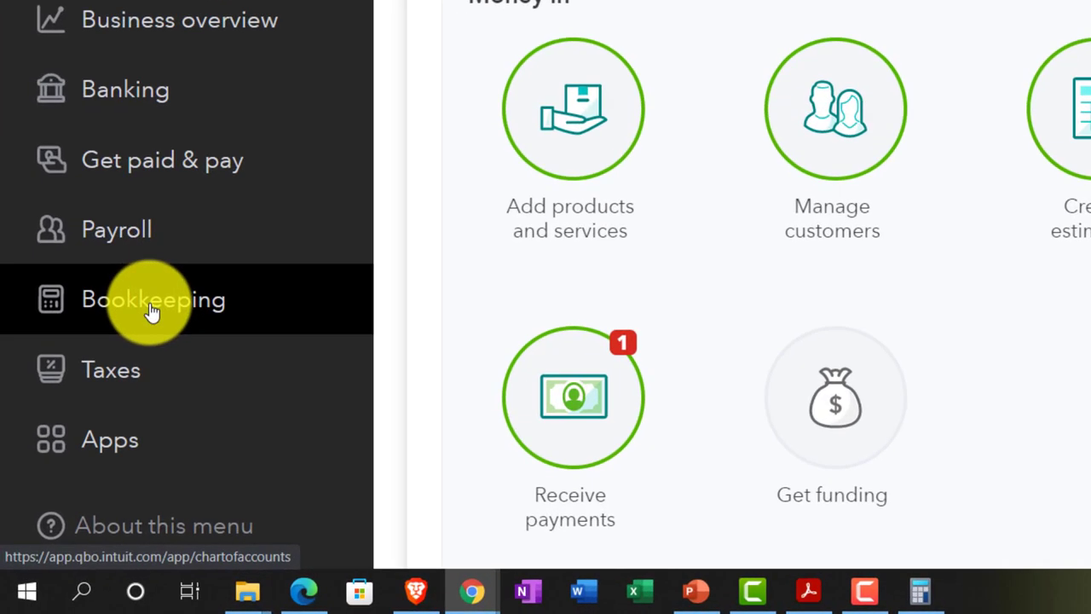
left_click(95, 416)
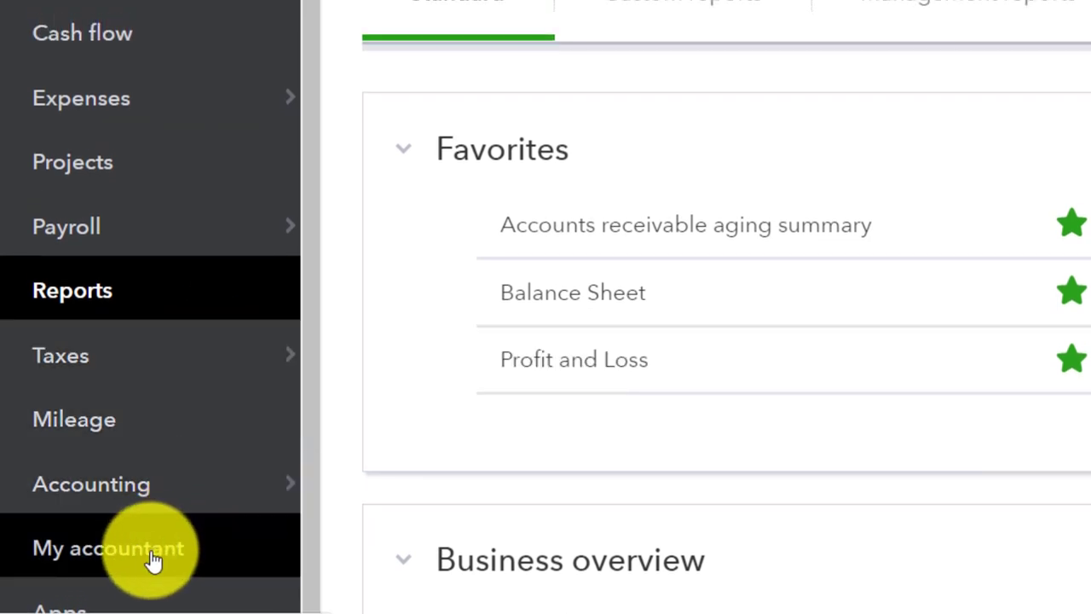
left_click(146, 495)
left_click(349, 588)
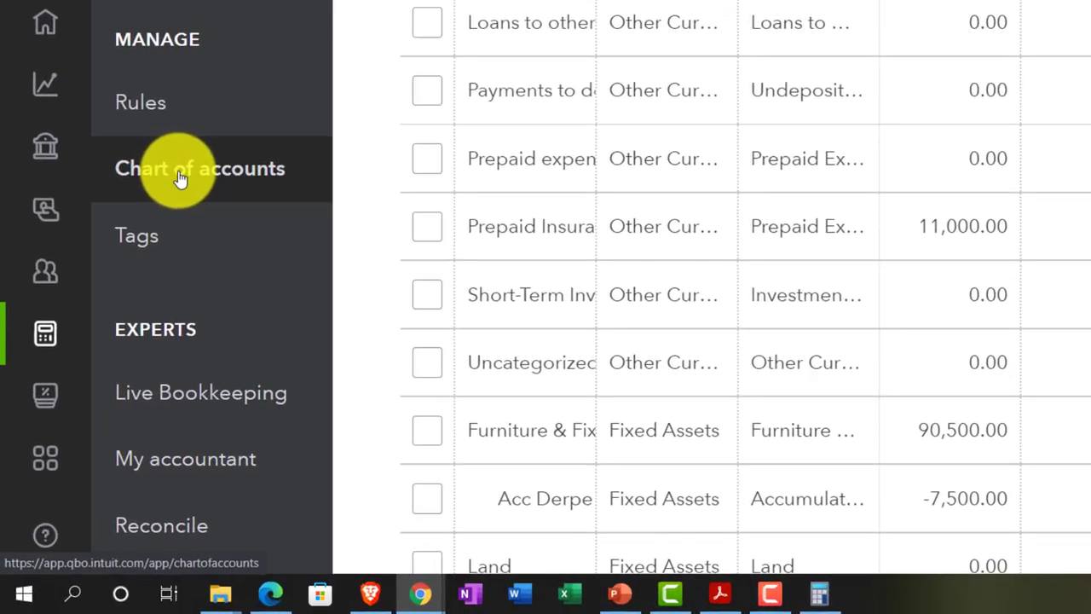
left_click(133, 311)
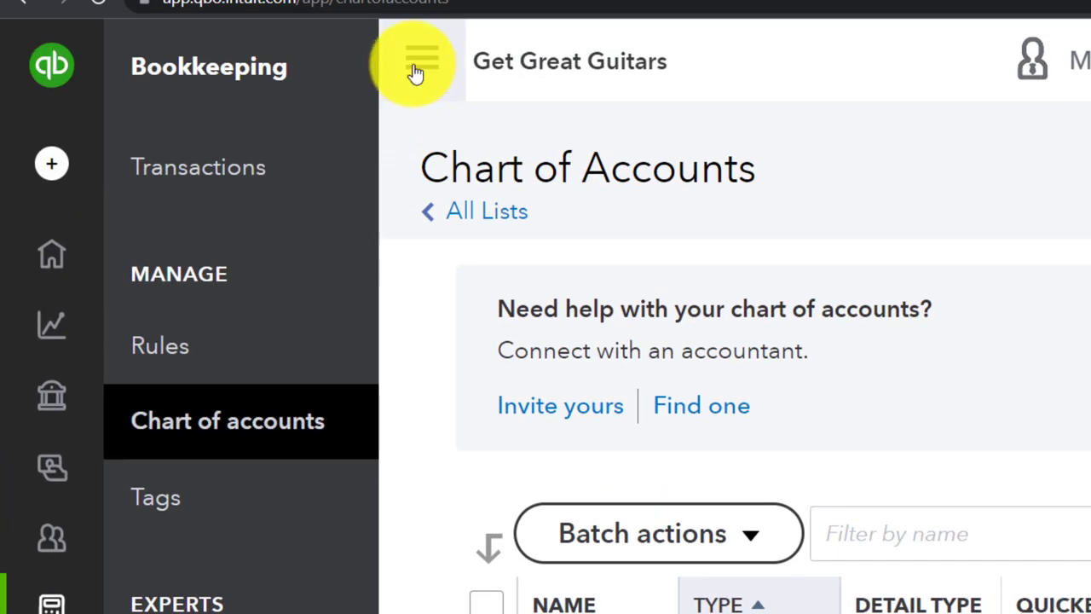
left_click(415, 73)
Step: Examine the fixed asset accounts and their accumulated depreciation sub-accounts in the Chart of Accounts
scroll(80, 383, "down", 5)
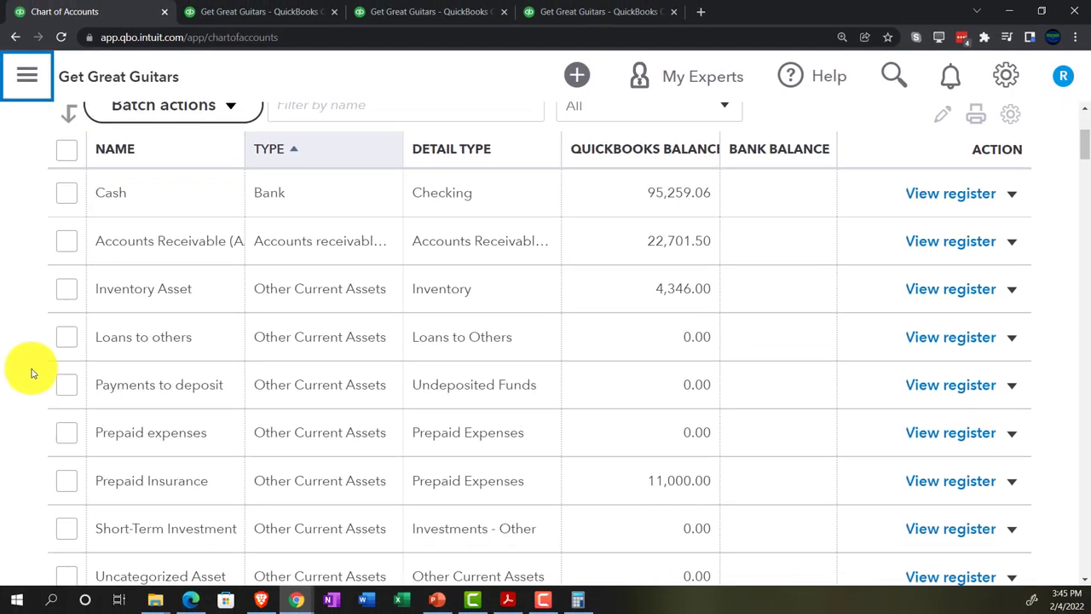
scroll(31, 373, "down", 4)
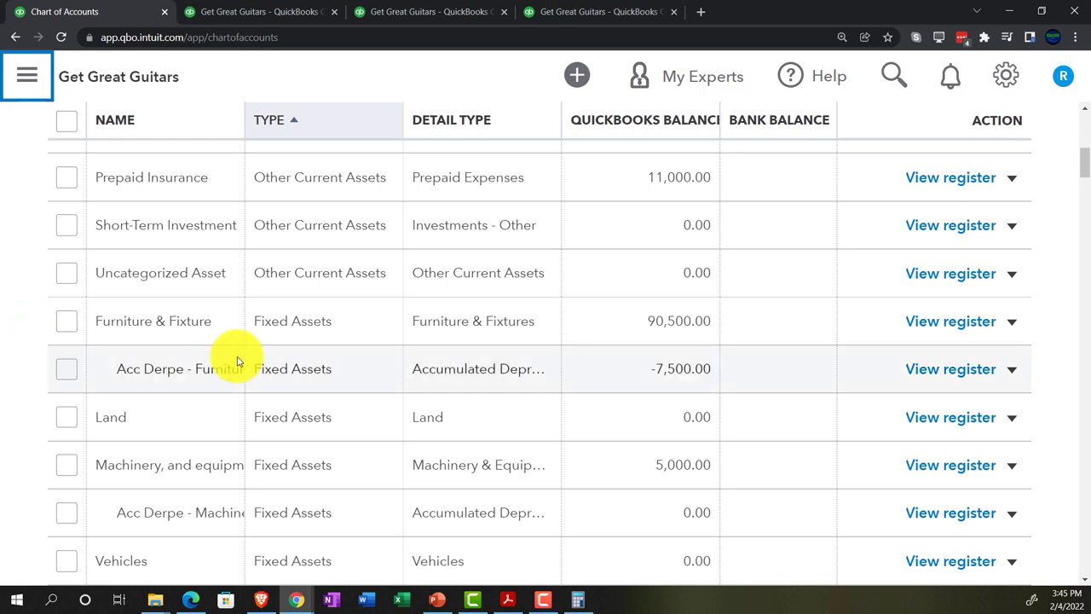
scroll(264, 358, "down", 1)
scroll(202, 397, "down", 1)
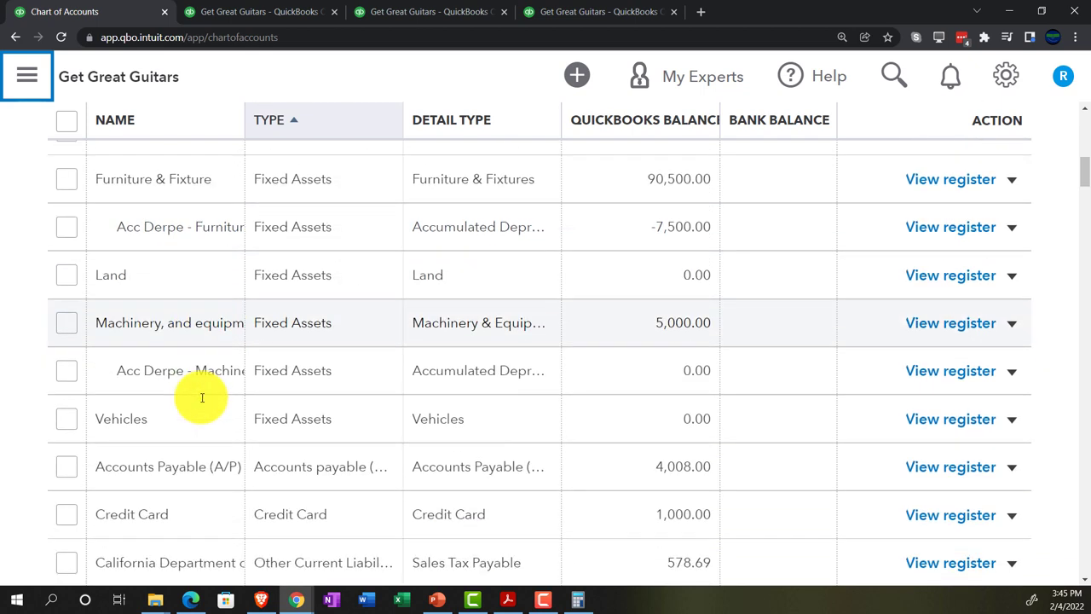
scroll(202, 397, "down", 1)
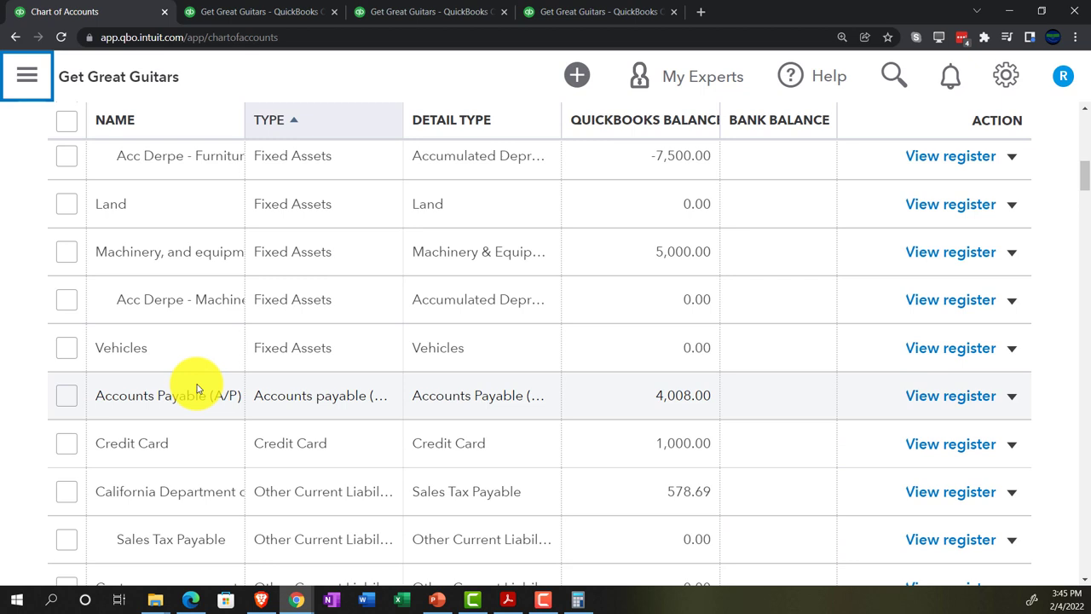
scroll(196, 388, "up", 1)
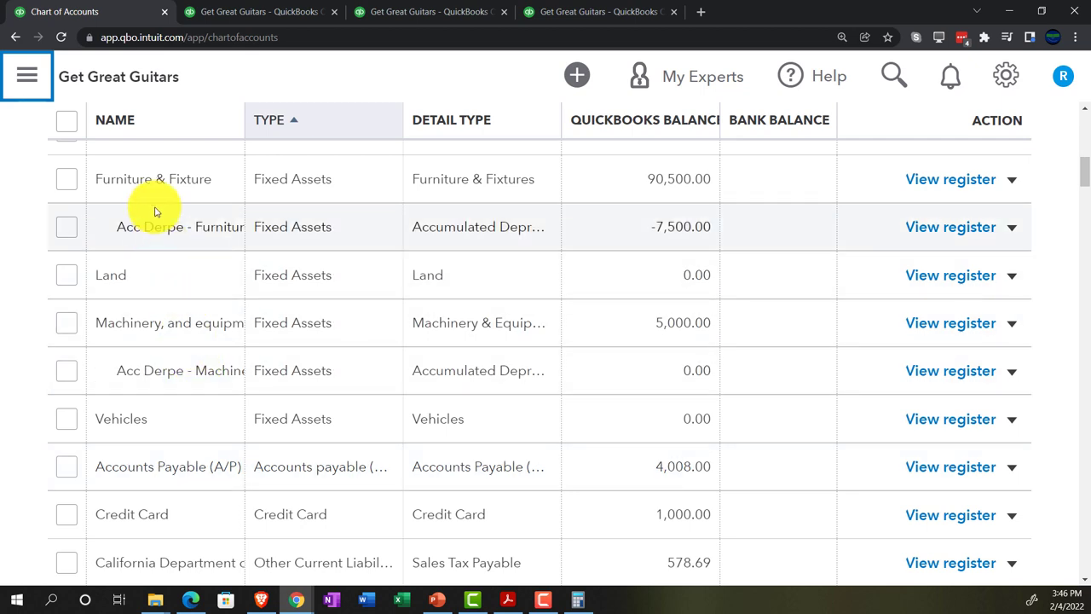
Step: Switch to Adobe Acrobat Reader and examine the depreciation schedule for furniture, fixtures, machinery and equipment down to the grand total
left_click(506, 599)
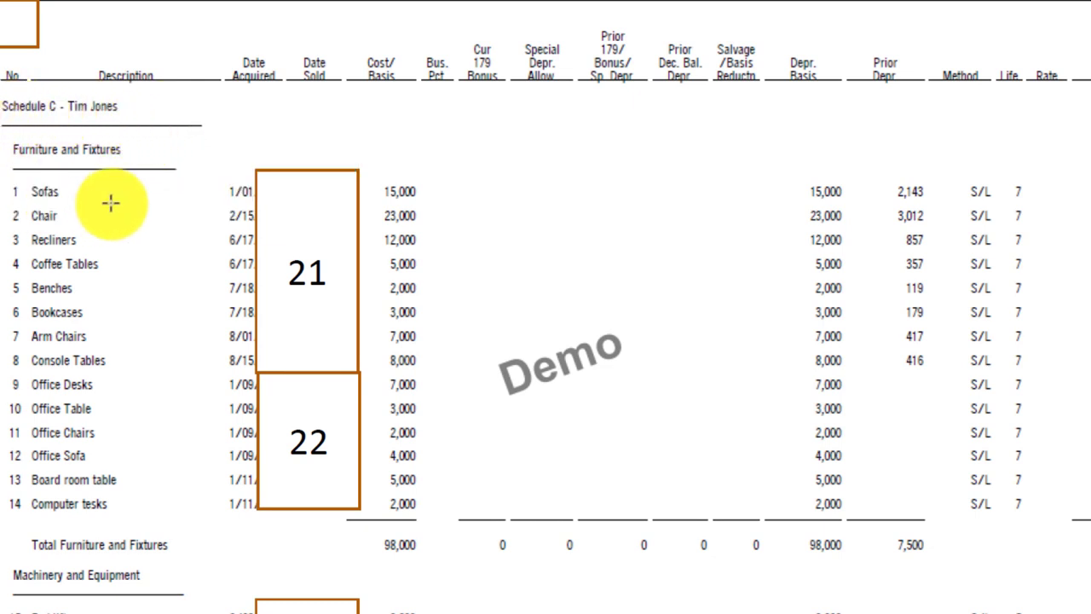
scroll(183, 358, "down", 1)
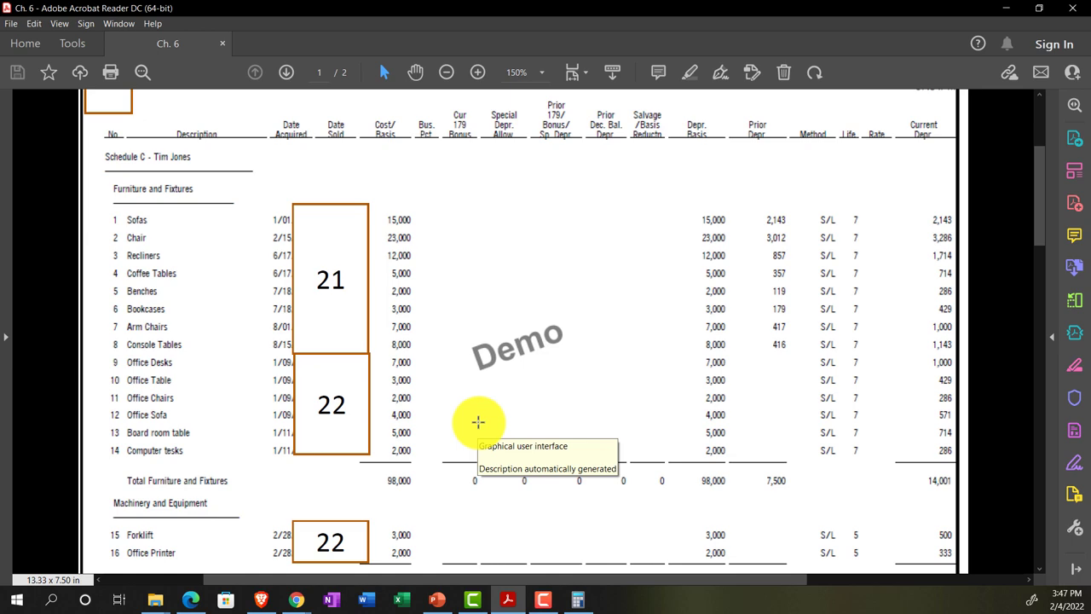
scroll(478, 421, "down", 5)
scroll(478, 421, "down", 5)
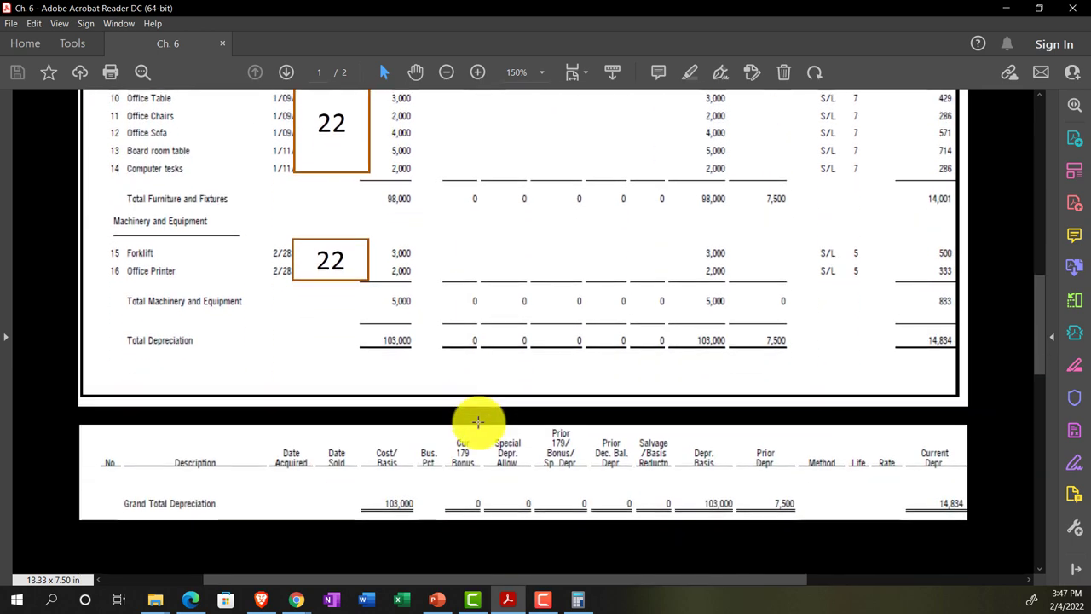
Step: Examine the Federal Depreciation Schedule on the second page of the PDF
scroll(482, 419, "down", 6)
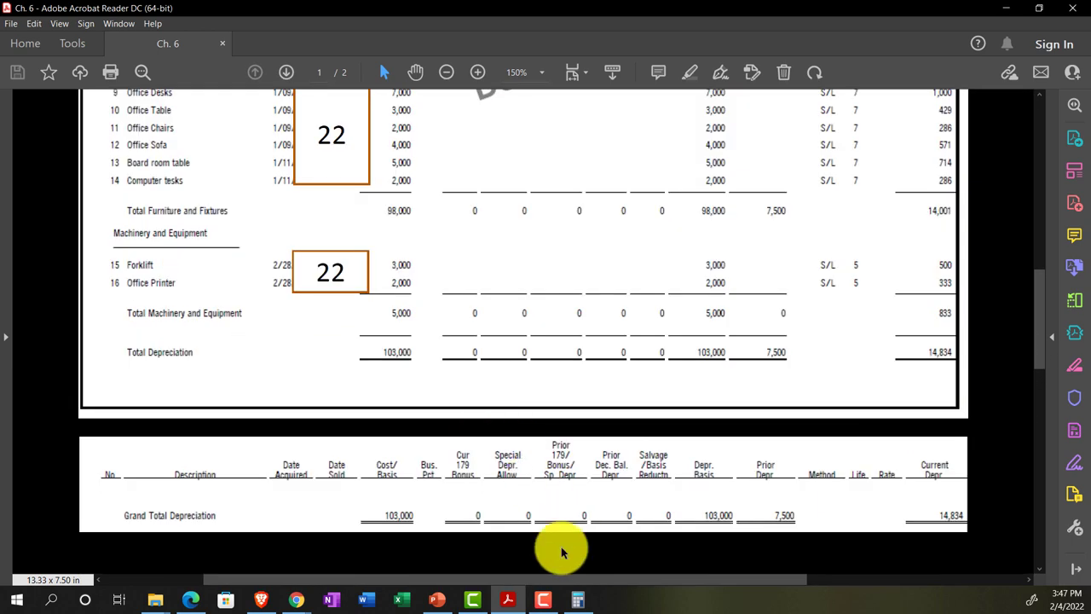
left_click_drag(555, 577, 689, 580)
scroll(542, 417, "down", 6)
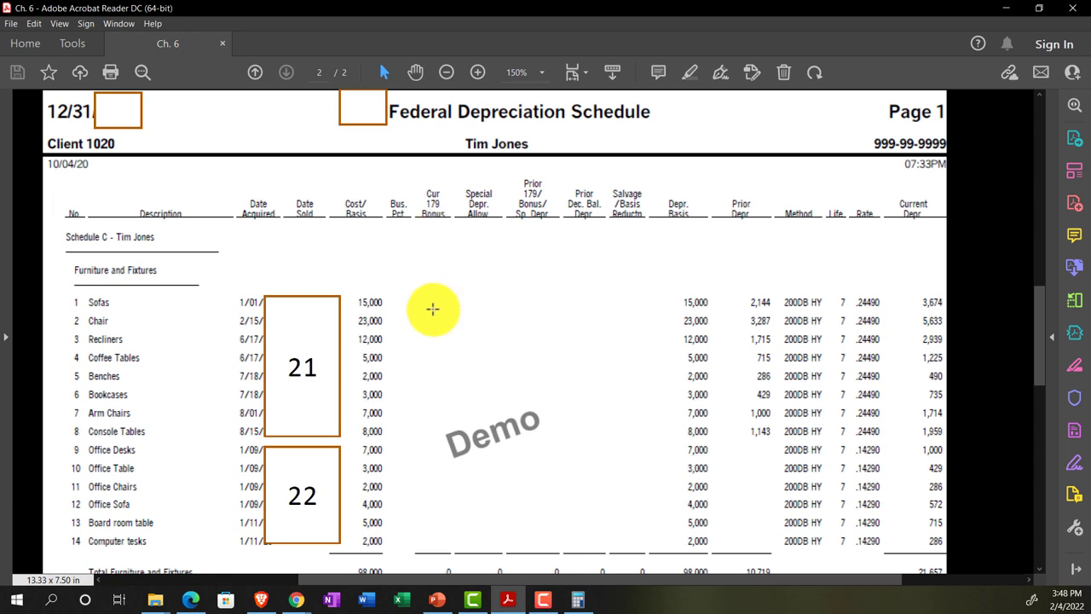
Step: Return to the Book Depreciation Schedule on the first page, with its column headings and current depreciation amounts in view
scroll(431, 309, "up", 5)
scroll(431, 310, "right", 3)
scroll(435, 320, "up", 2)
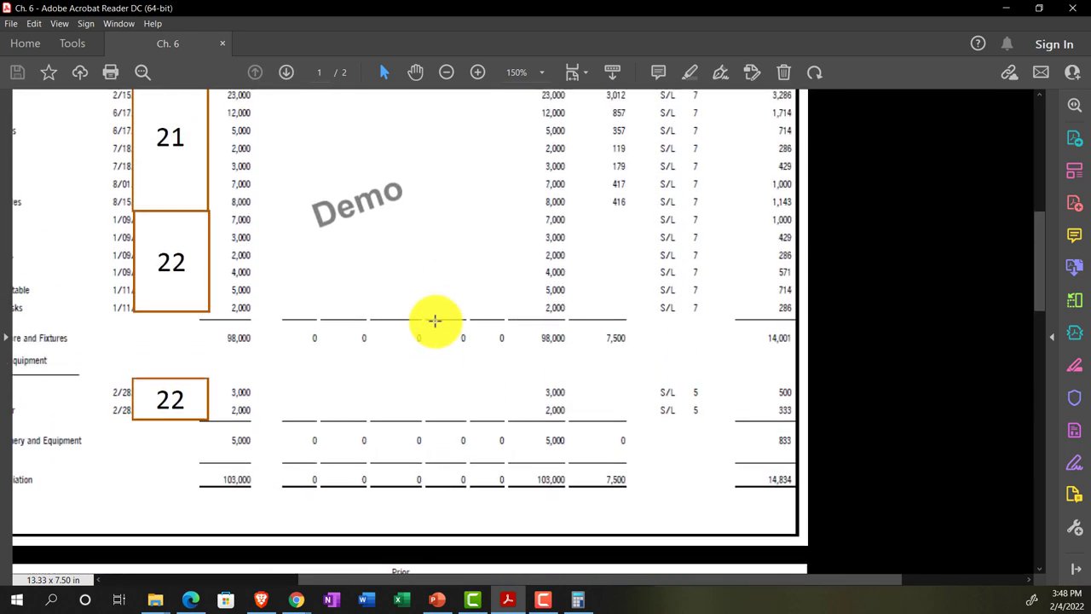
left_click_drag(619, 586, 517, 579)
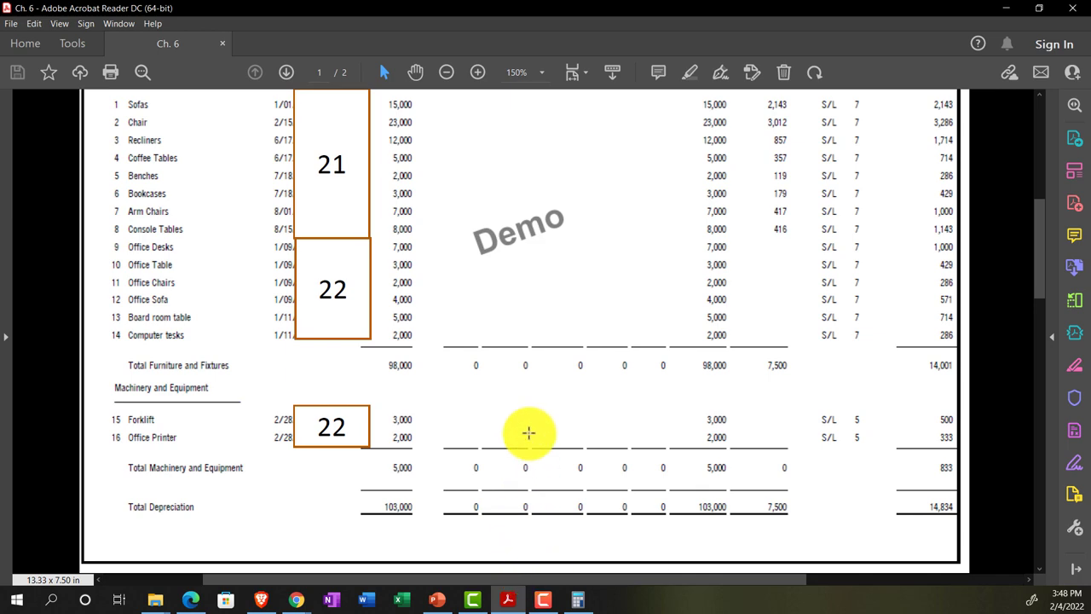
scroll(529, 433, "up", 1)
scroll(528, 433, "up", 2)
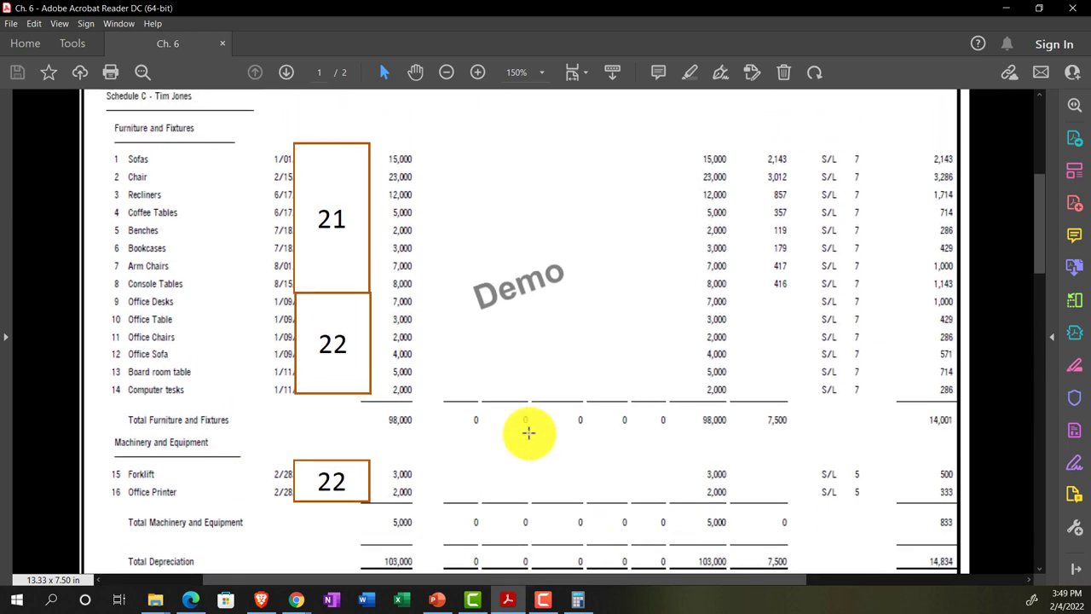
scroll(529, 433, "up", 2)
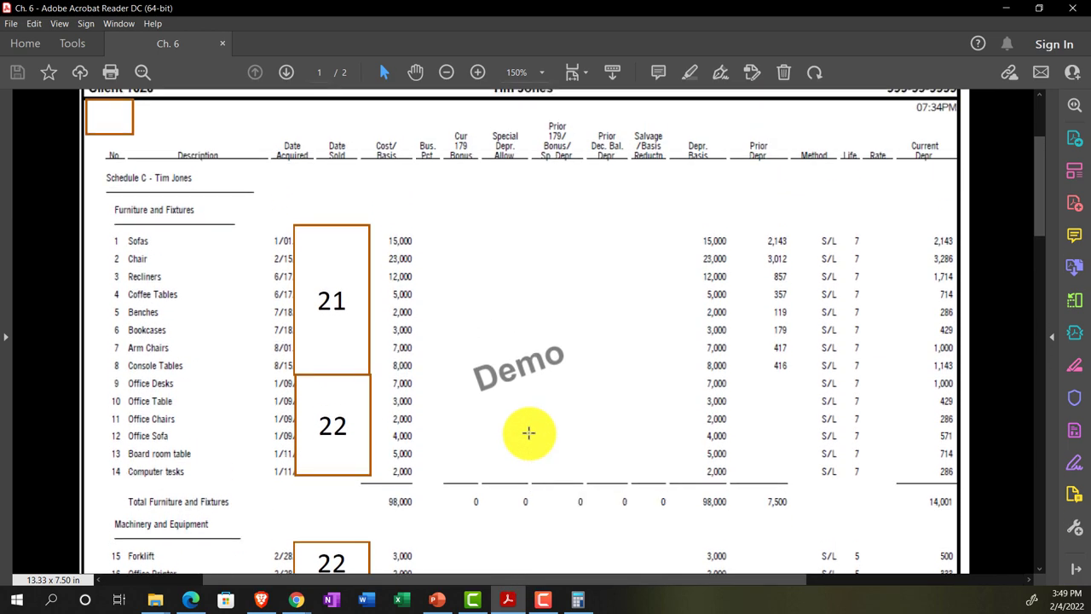
scroll(529, 433, "up", 1)
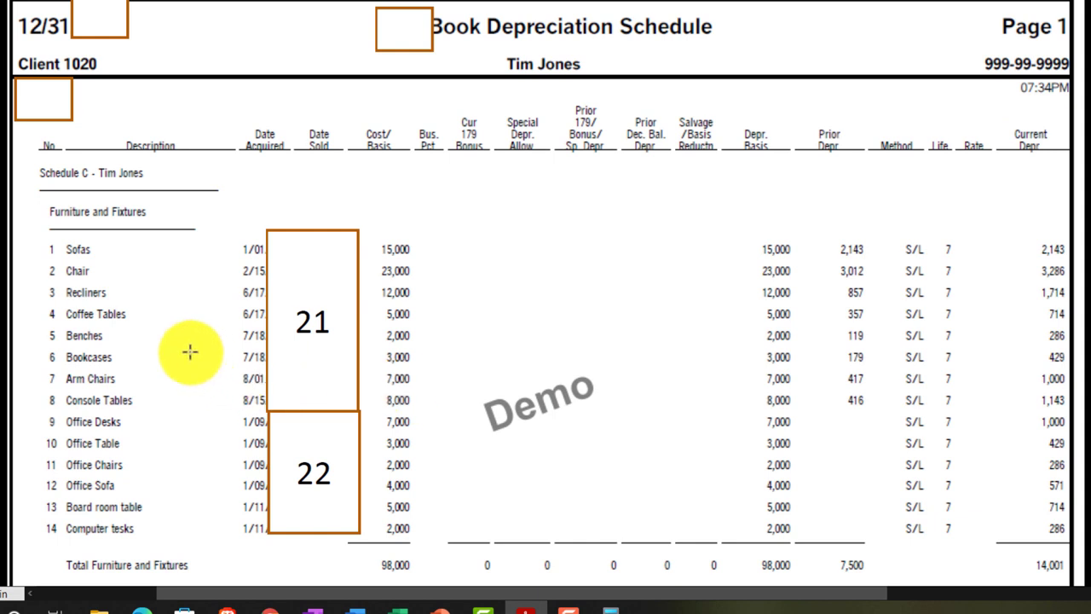
Step: Examine the book schedule's asset costs and straight-line depreciation from furniture and fixtures down to total depreciation
scroll(136, 297, "down", 1)
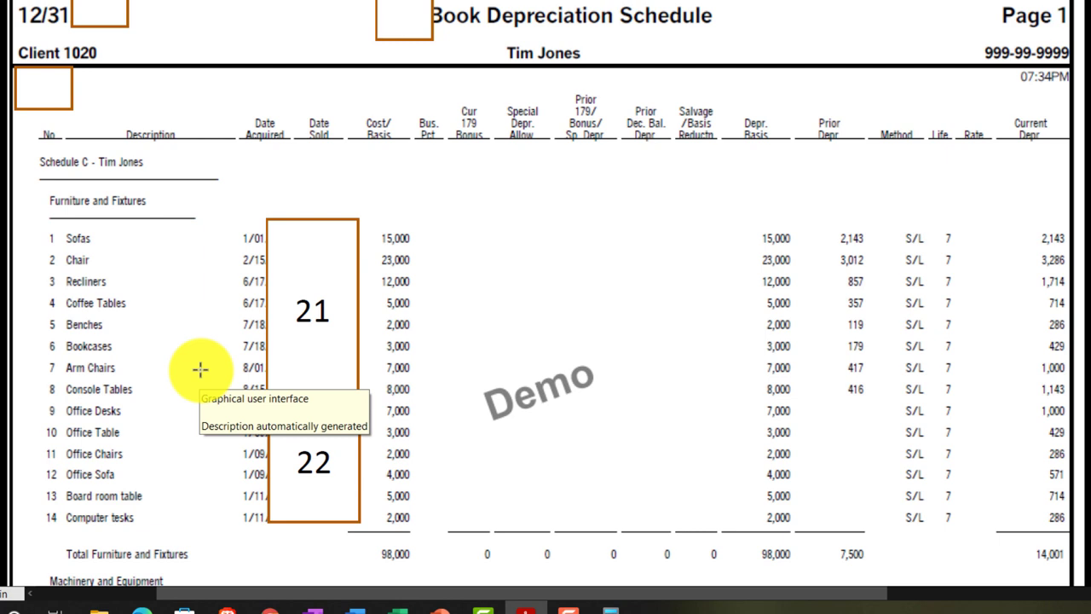
scroll(200, 369, "down", 1)
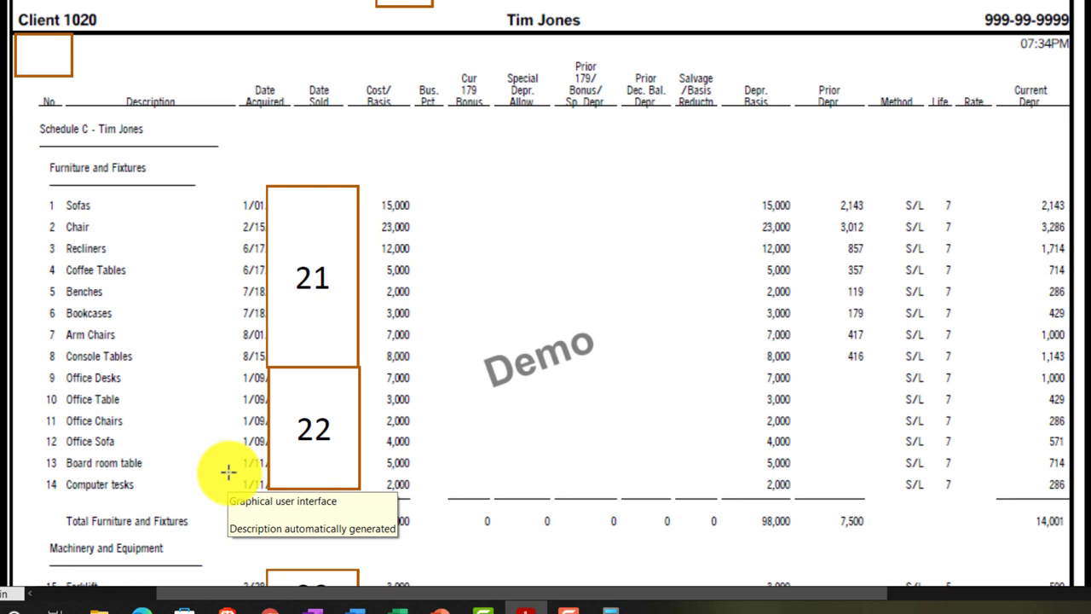
scroll(228, 471, "down", 2)
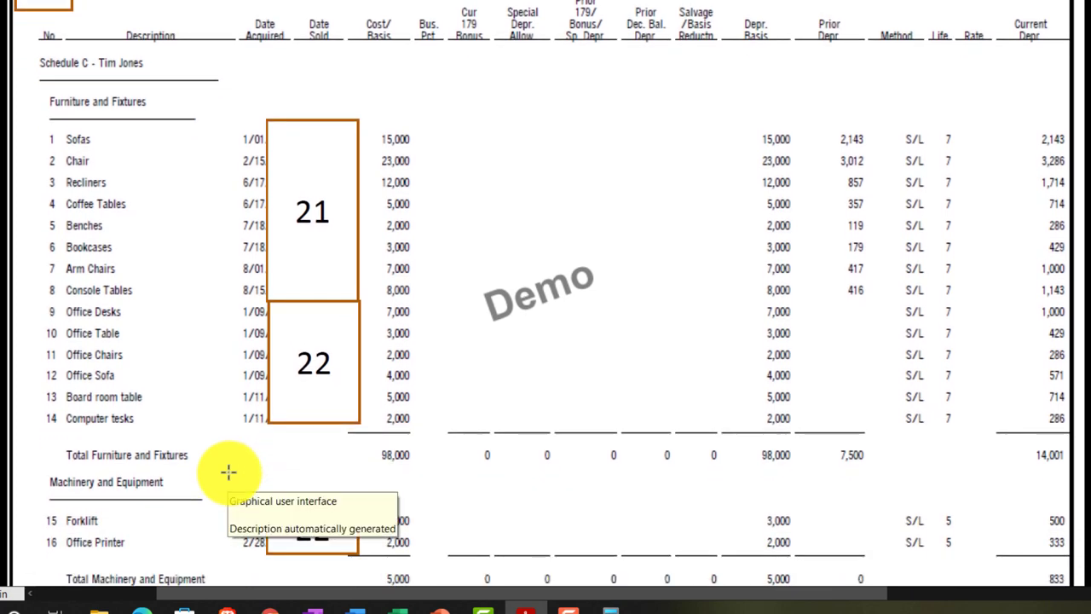
scroll(228, 471, "down", 1)
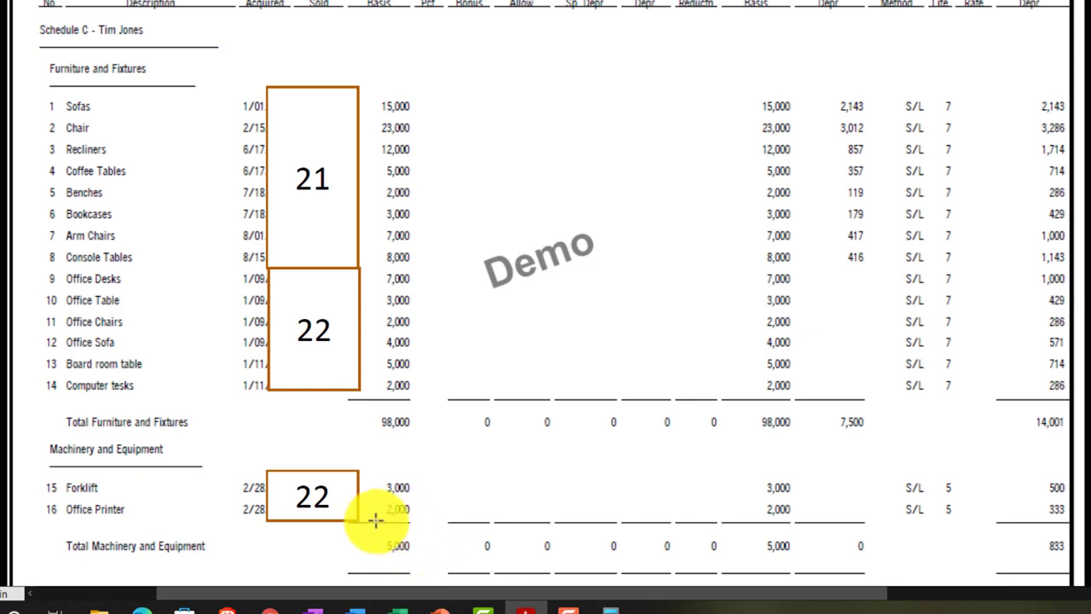
scroll(374, 509, "down", 1)
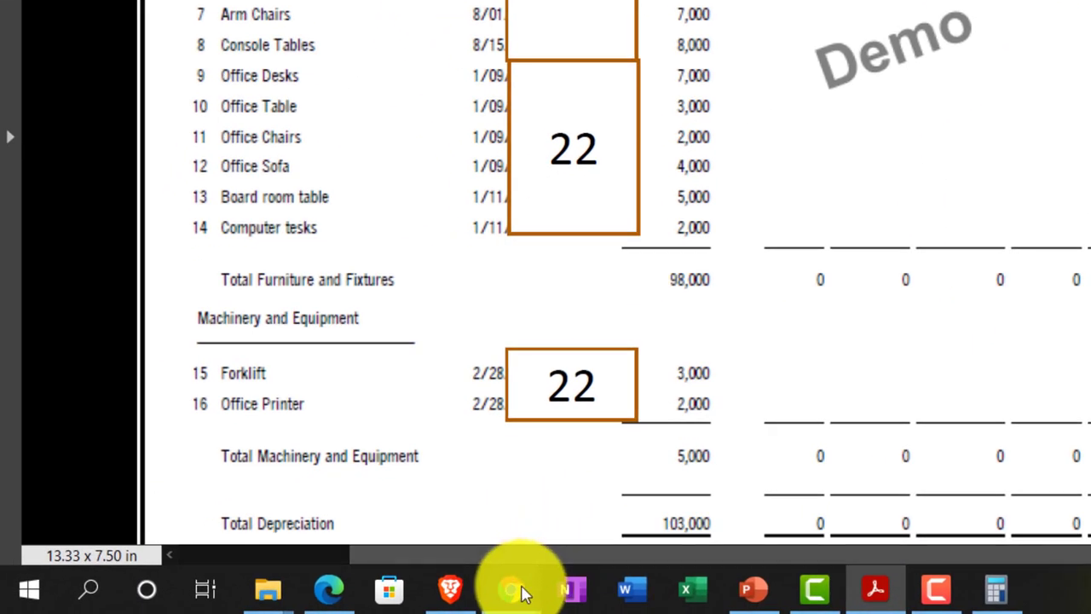
Step: Switch to the Balance Sheet in Chrome and enlarge the view of its fixed assets section
mouse_move(510, 586)
left_click(430, 537)
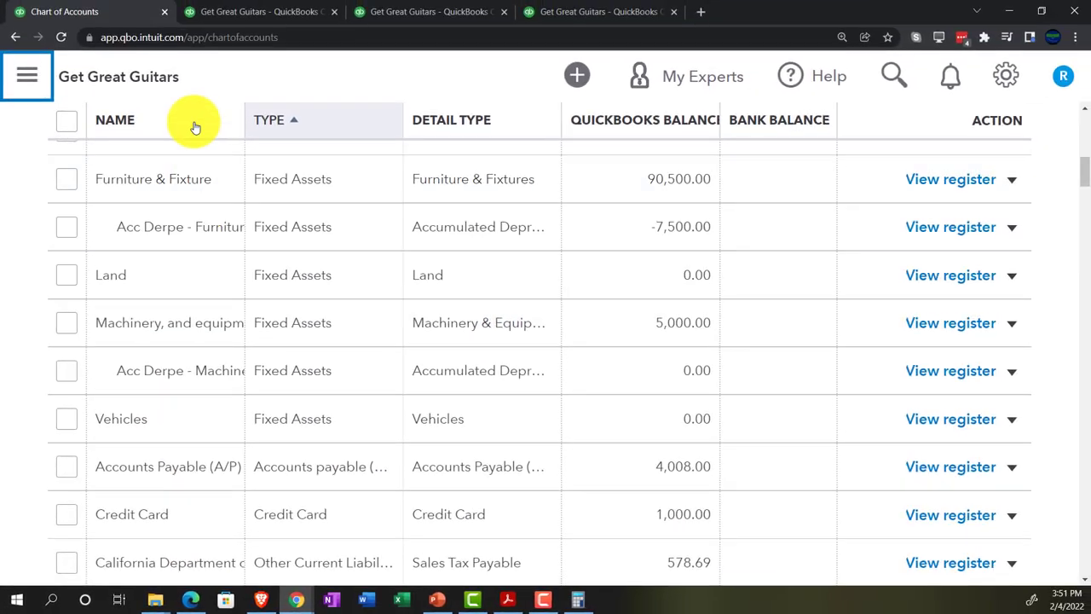
left_click(219, 12)
scroll(355, 401, "down", 1)
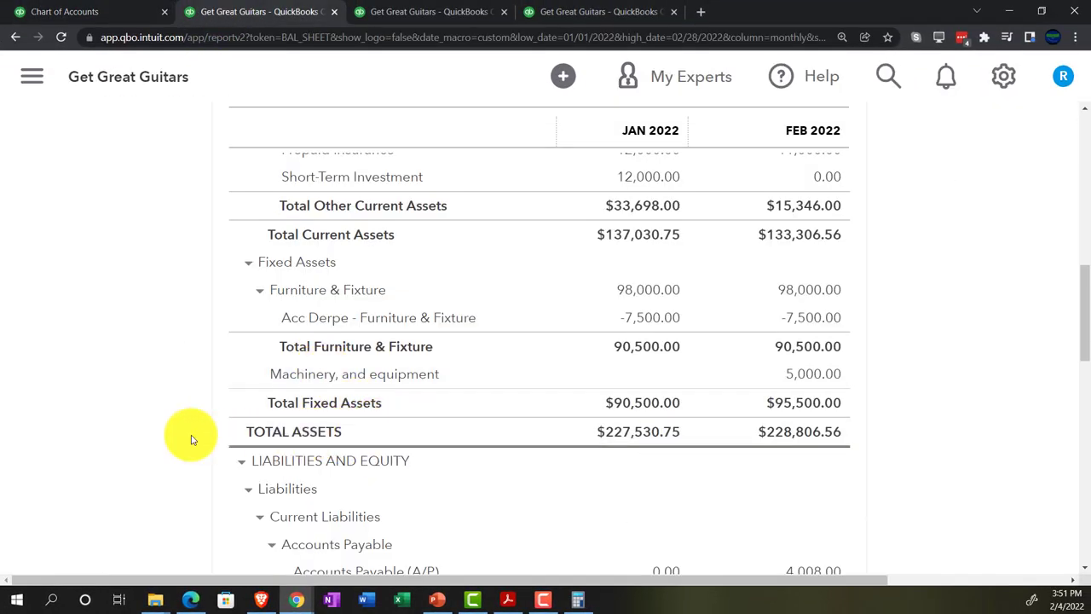
key("ctrl+plus")
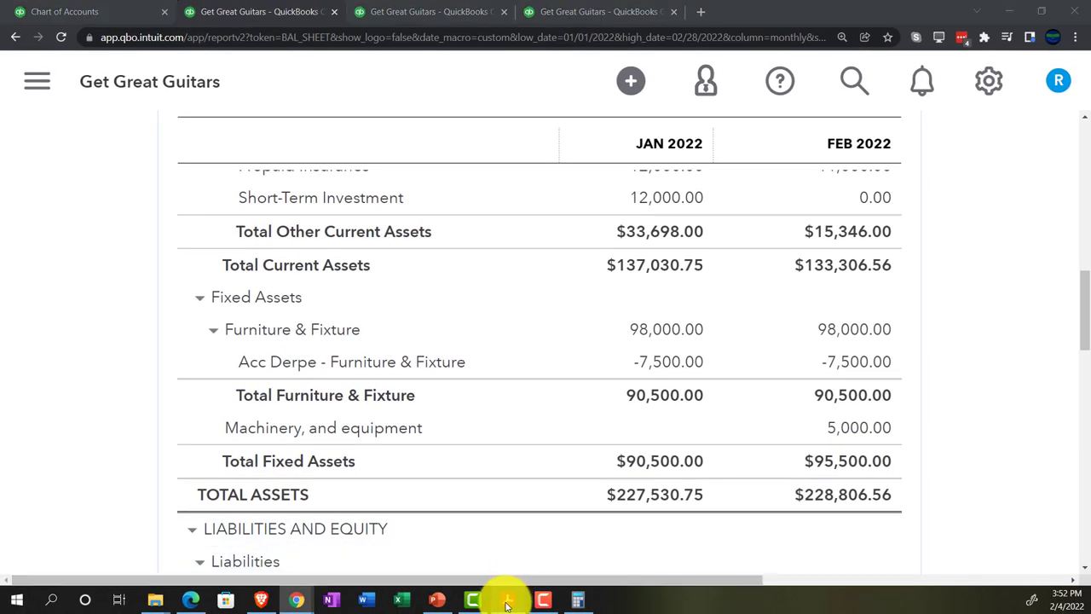
Step: Compare the cost and prior depreciation totals in Acrobat's book schedule with the Balance Sheet's fixed assets, ending on the schedule
left_click(507, 601)
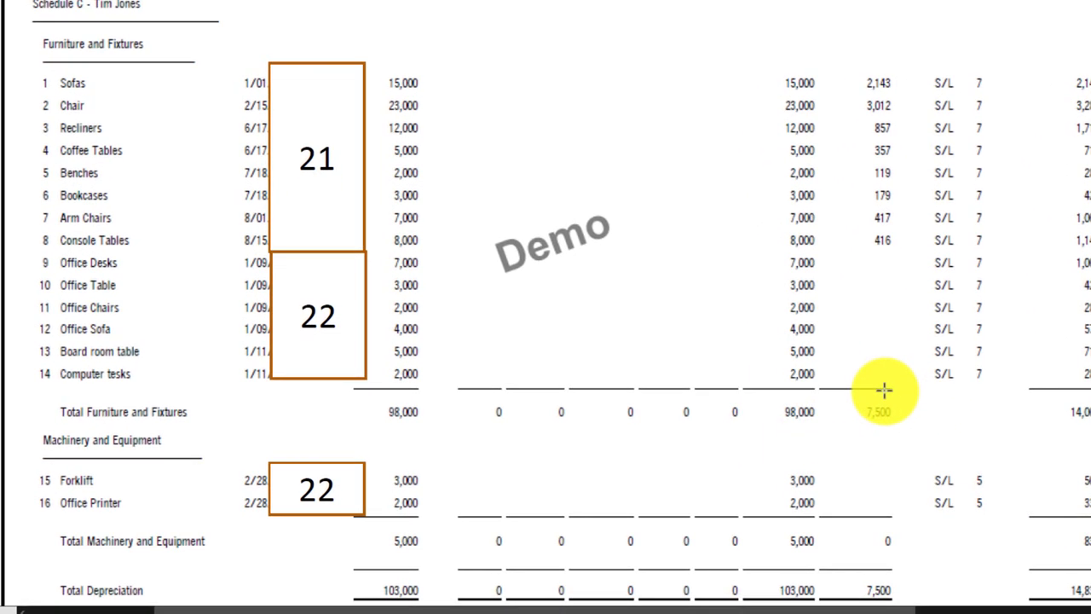
left_click(684, 594)
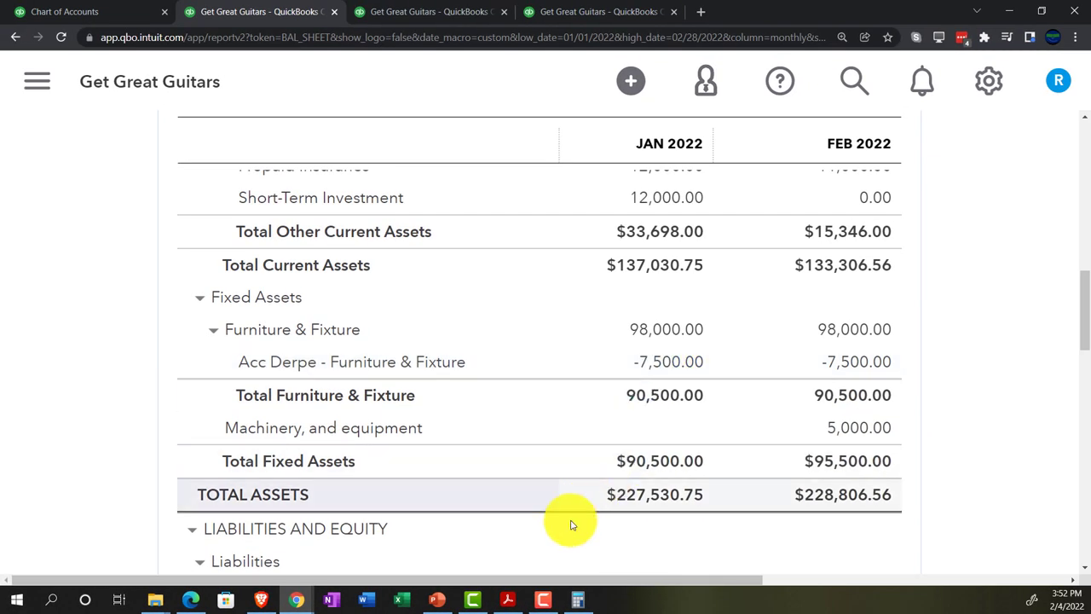
left_click(507, 599)
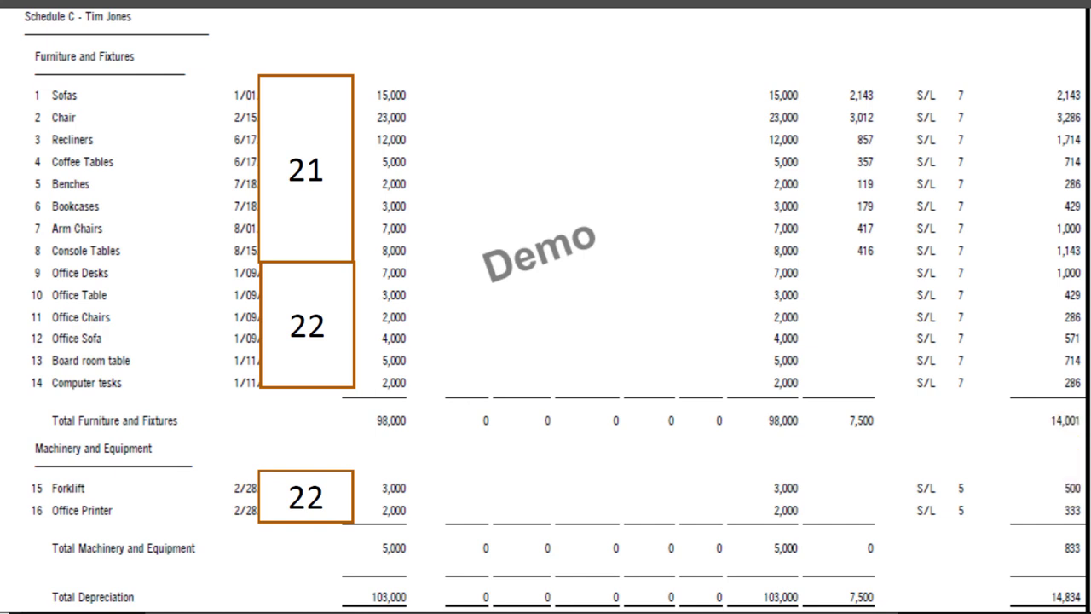
Step: Calculate two months of furniture and fixtures depreciation in Calculator as 14001 / 12 * 2
left_click_drag(1082, 196, 594, 97)
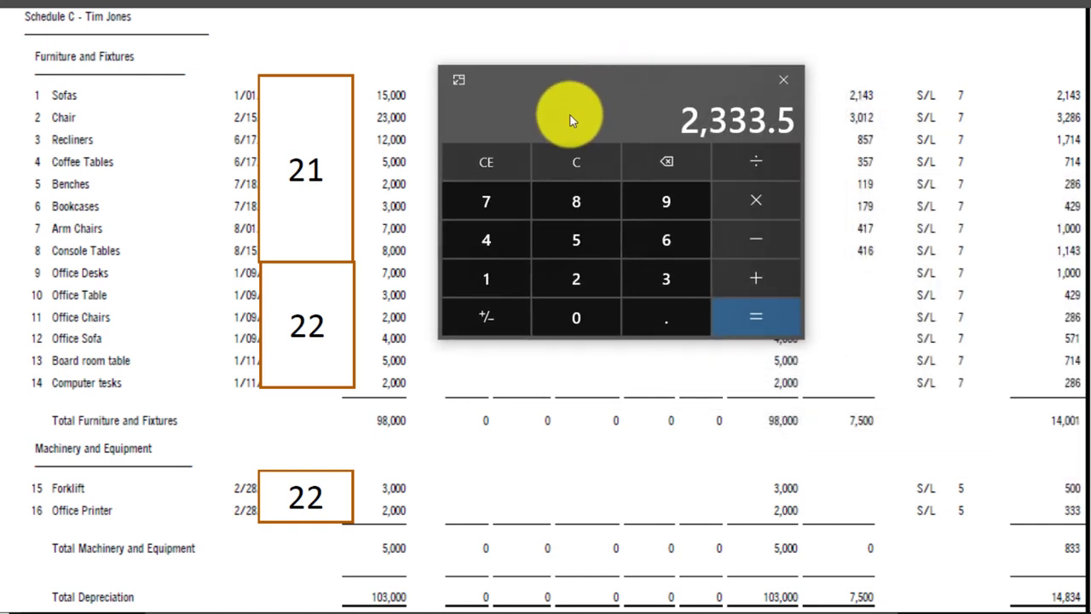
left_click(575, 164)
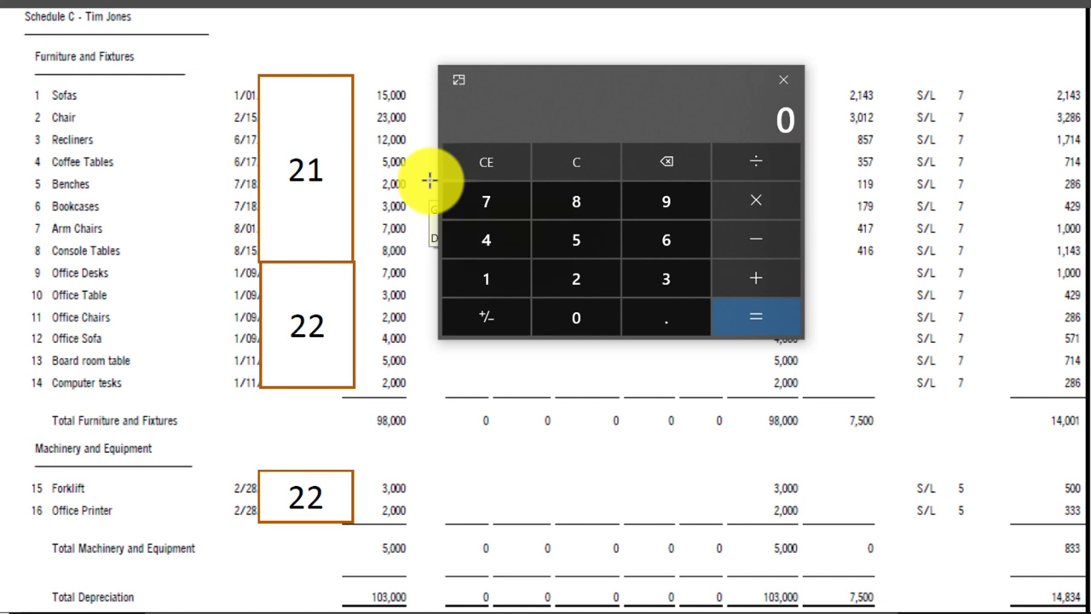
type("1")
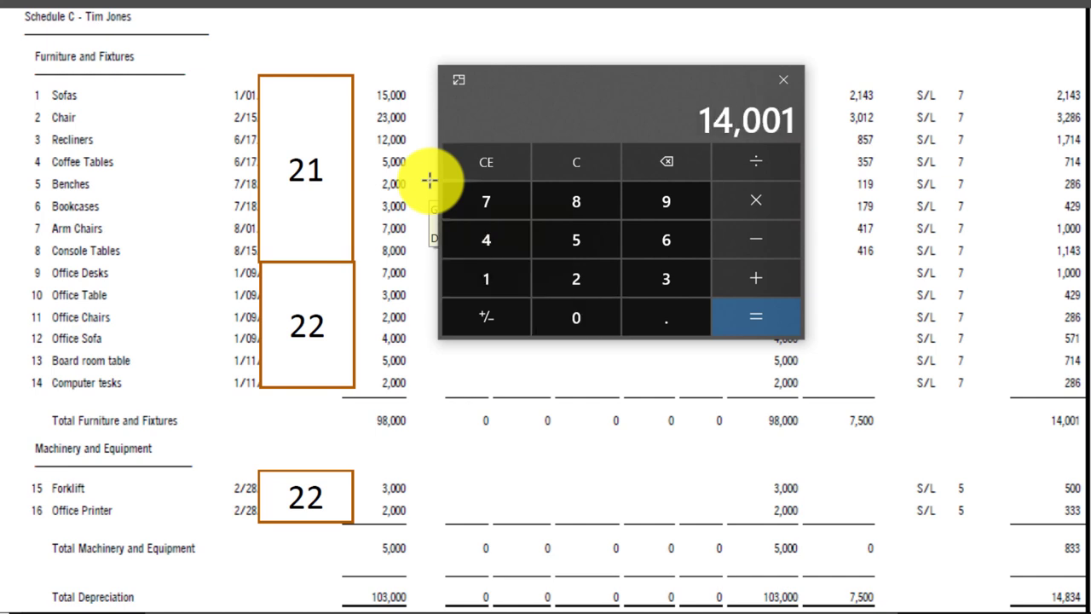
type("4001/12")
key("Return")
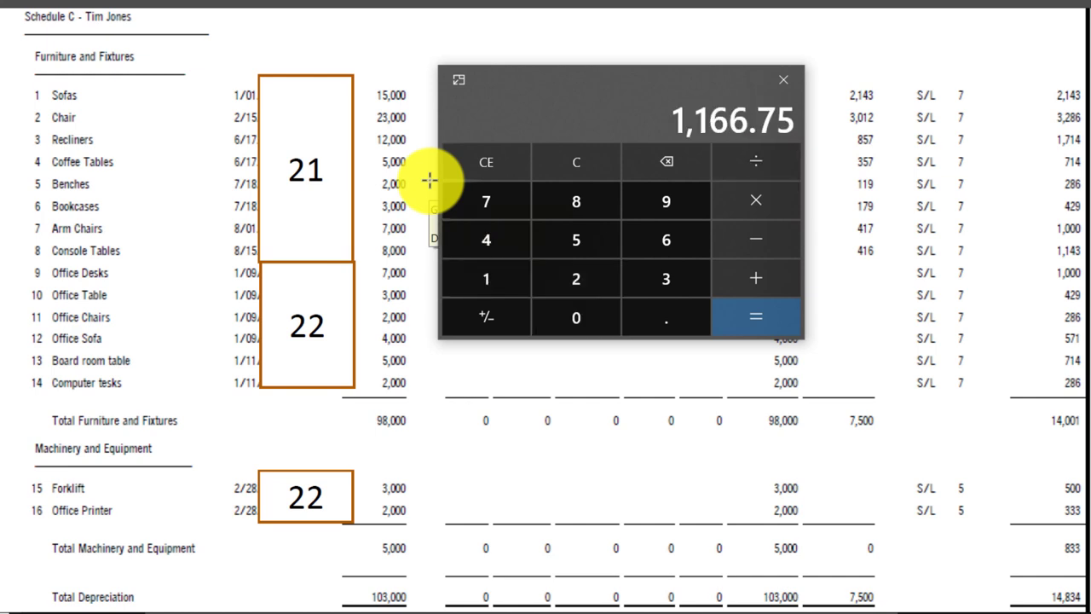
type("*2")
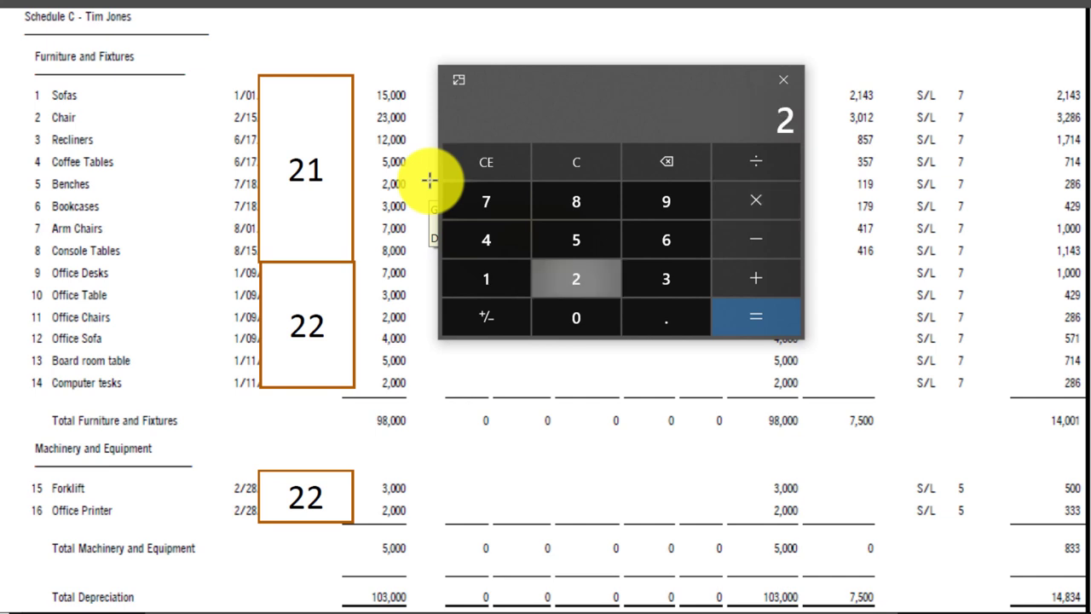
key("Return")
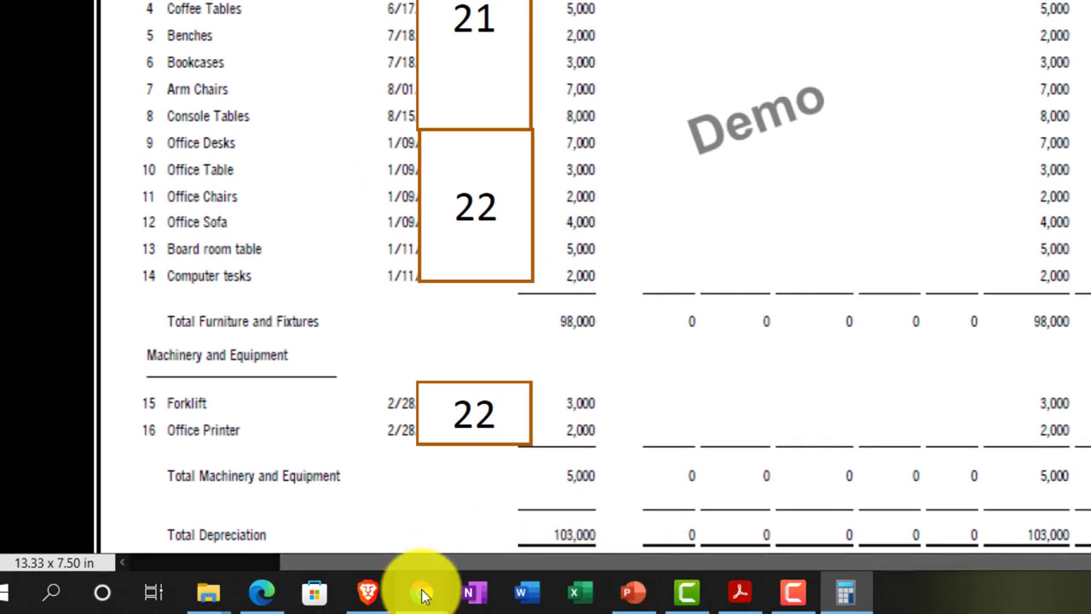
Step: Switch to Chrome, review the Balance Sheet's fixed assets, and open the Chart of Accounts at a smaller zoom
mouse_move(421, 592)
left_click(316, 531)
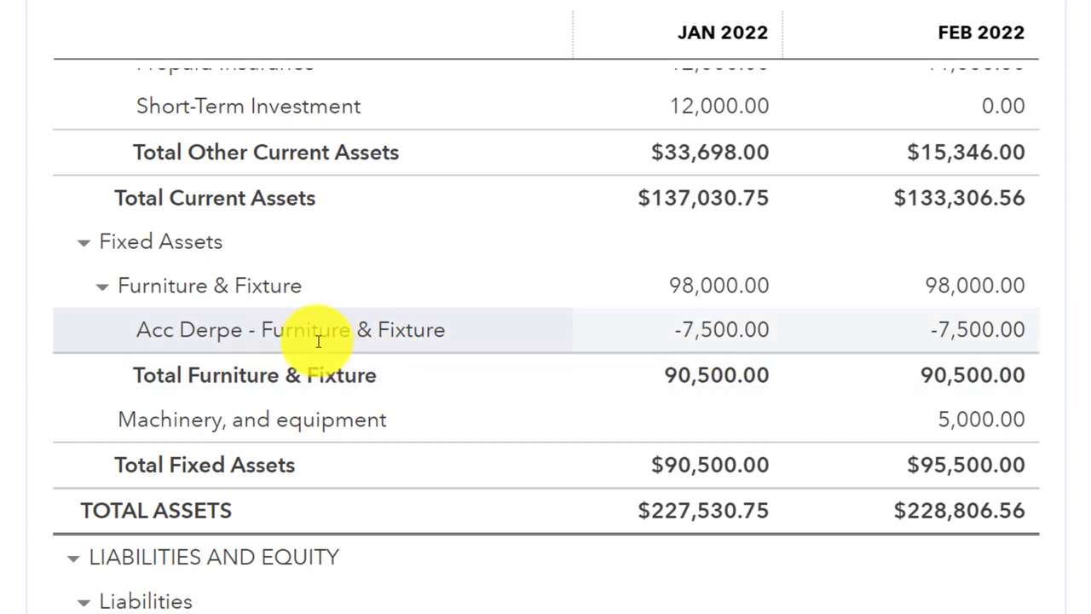
left_click(121, 13)
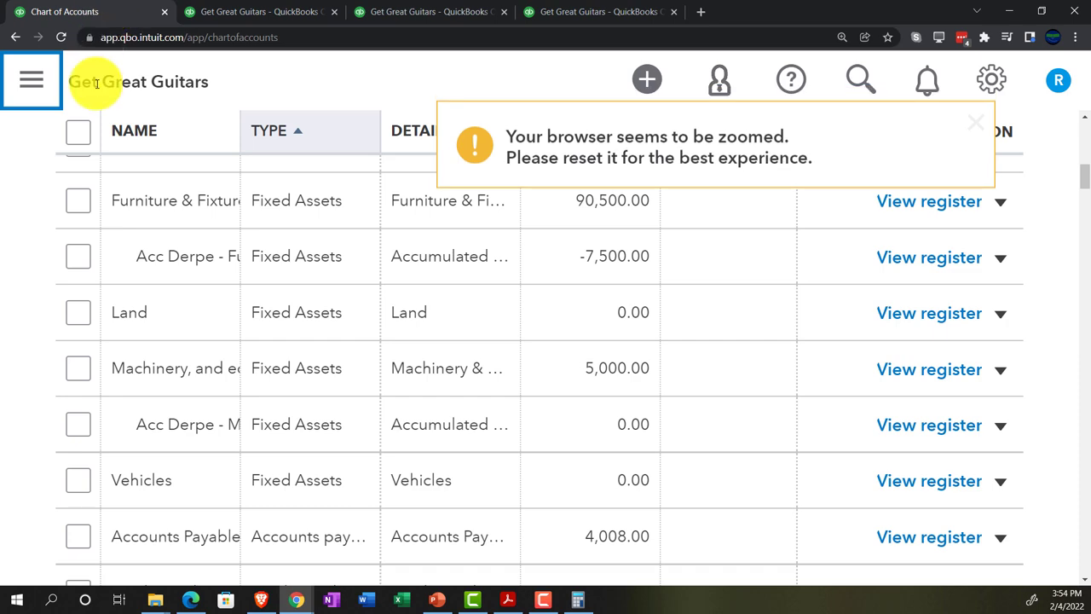
key("ctrl+minus")
key("ctrl+minus")
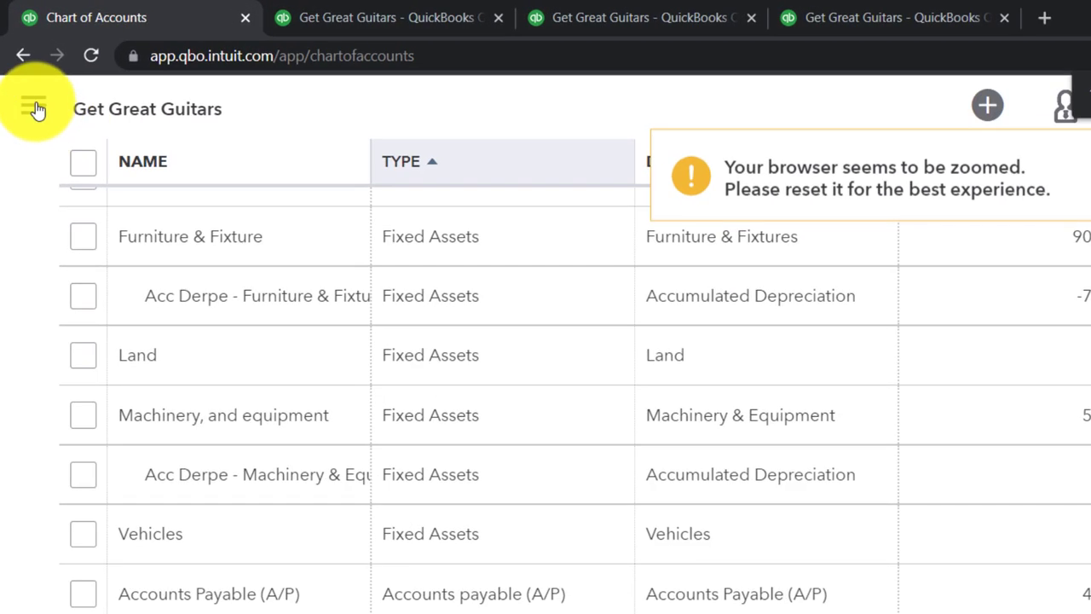
Step: Look over the available new transaction forms, including Journal entry, and leave the list with the navigation collapsed
left_click(30, 83)
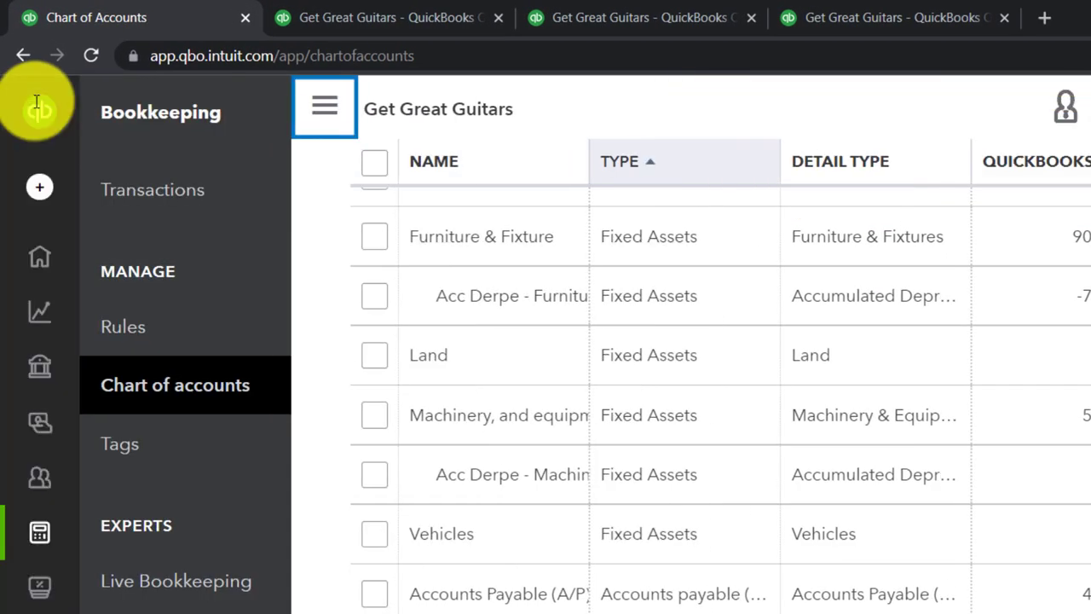
left_click(38, 188)
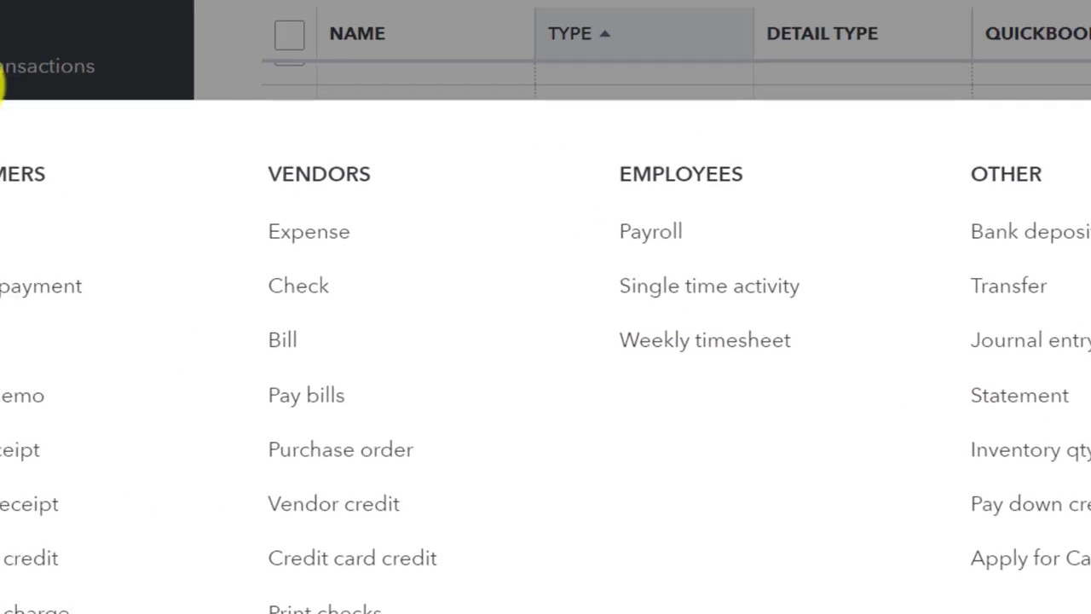
left_click(47, 164)
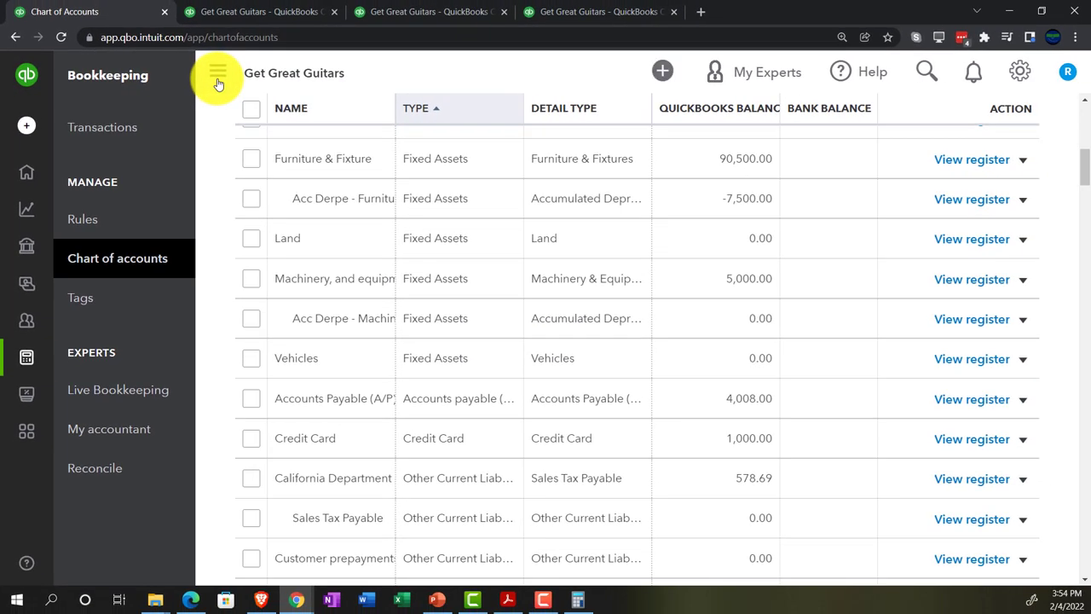
left_click(218, 81)
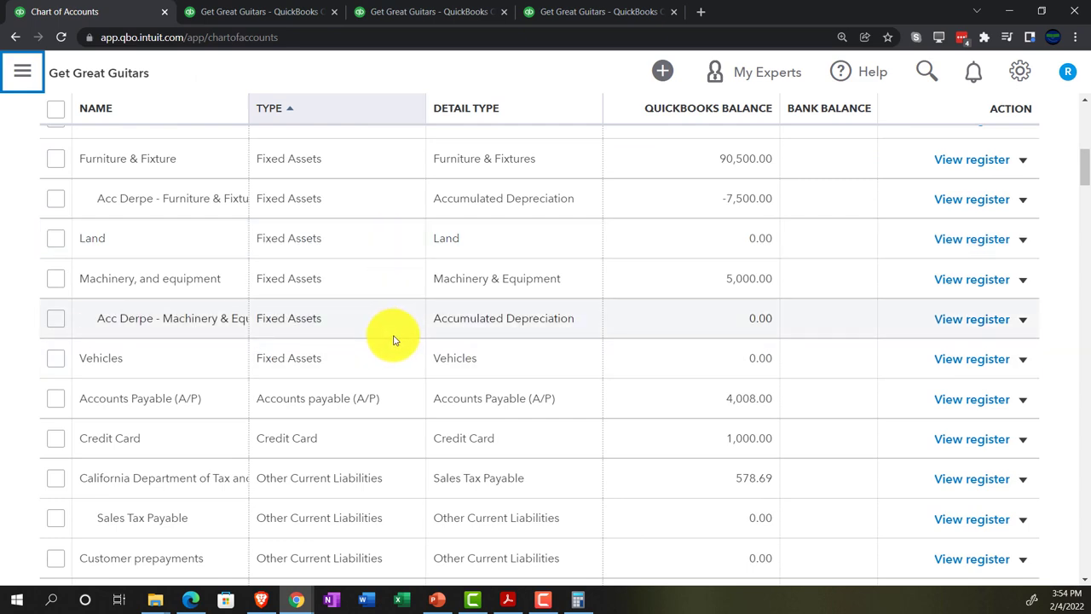
Step: Look through the Chart of Accounts from the liabilities to the other expense accounts to find the Depreciation account
scroll(394, 340, "down", 10)
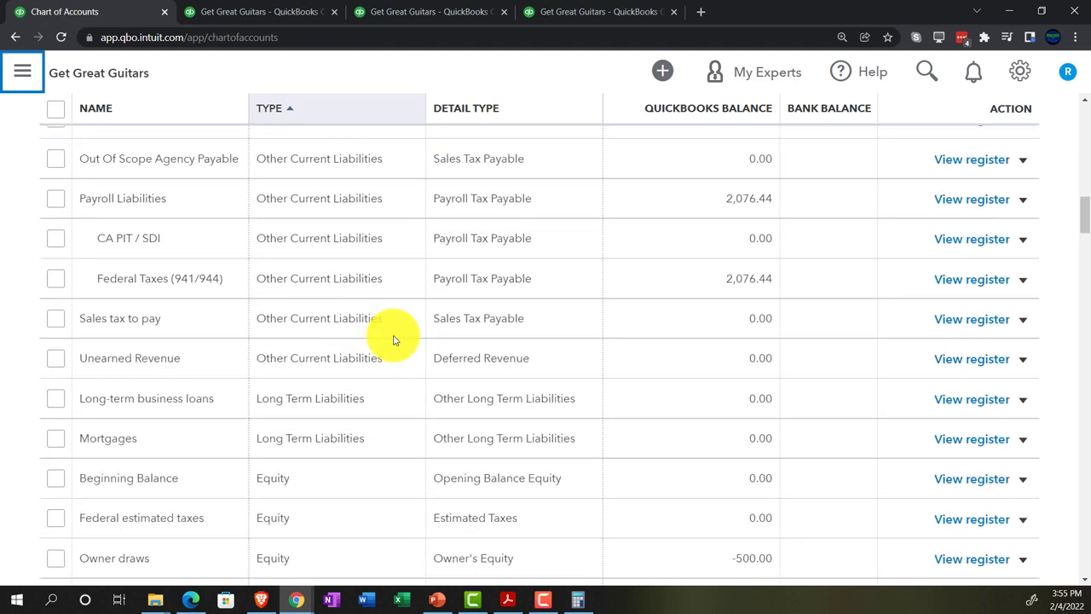
scroll(394, 340, "down", 5)
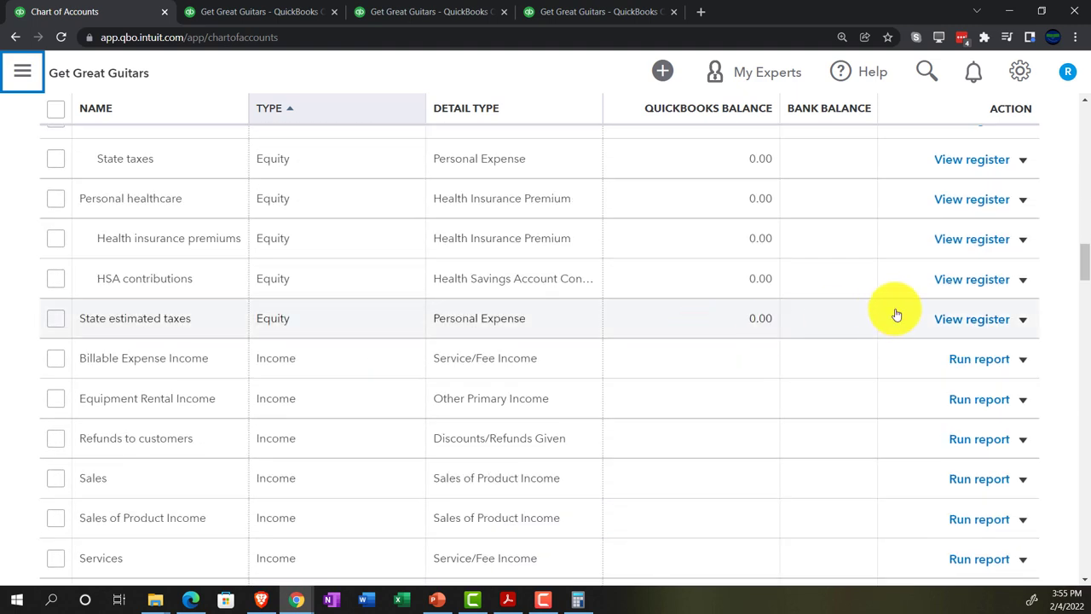
scroll(515, 411, "down", 5)
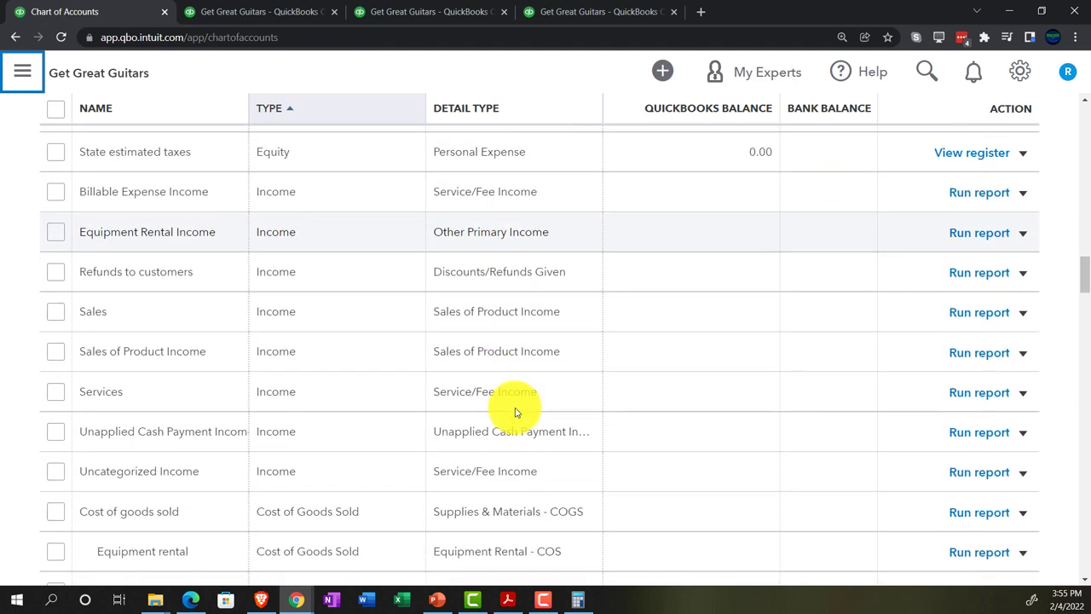
scroll(515, 412, "down", 5)
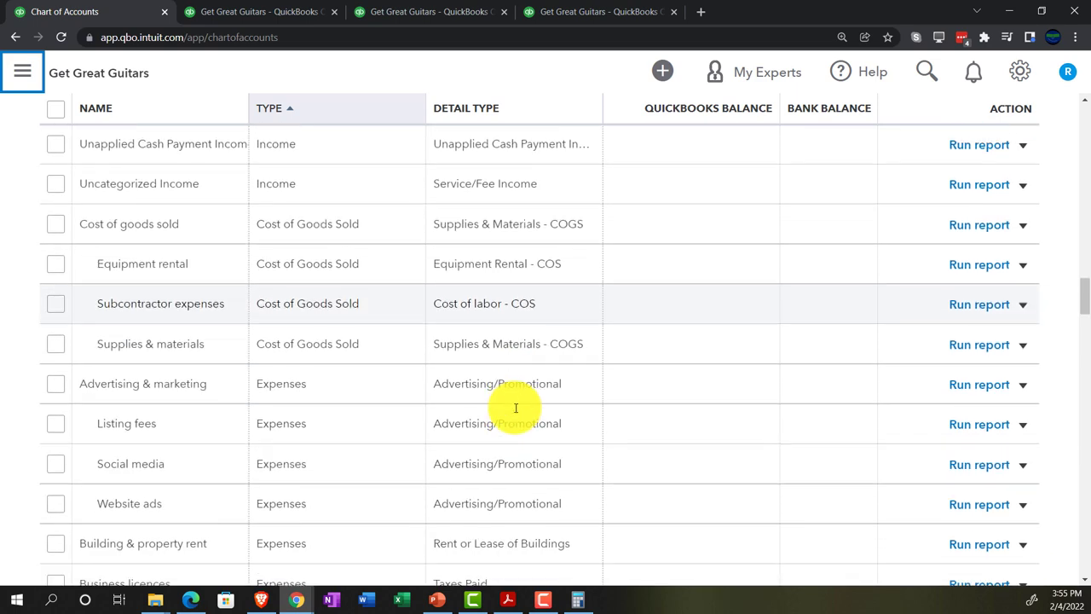
scroll(515, 409, "down", 5)
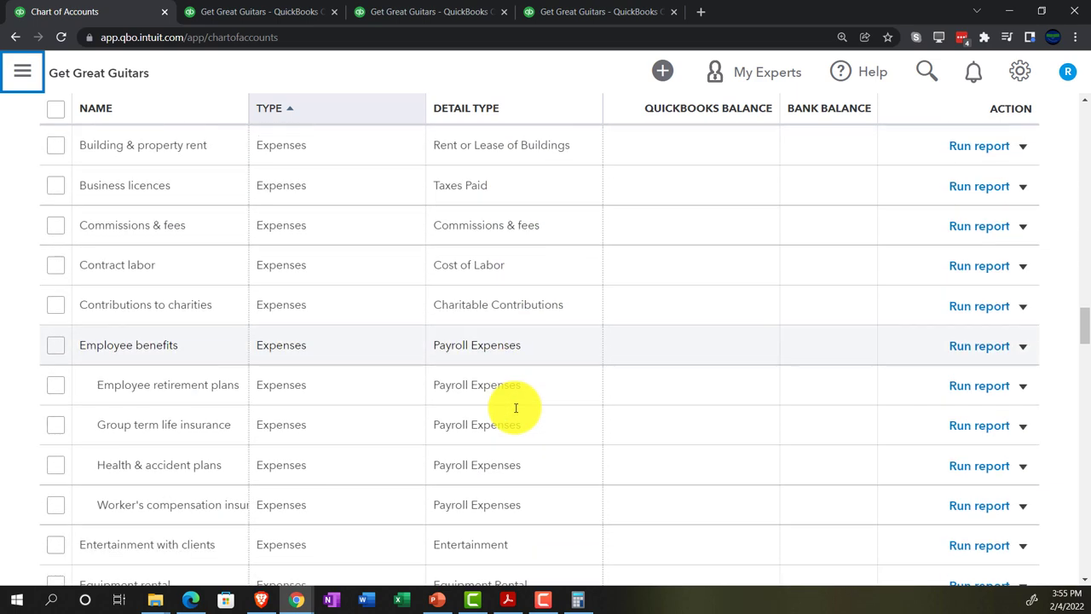
scroll(515, 412, "down", 1)
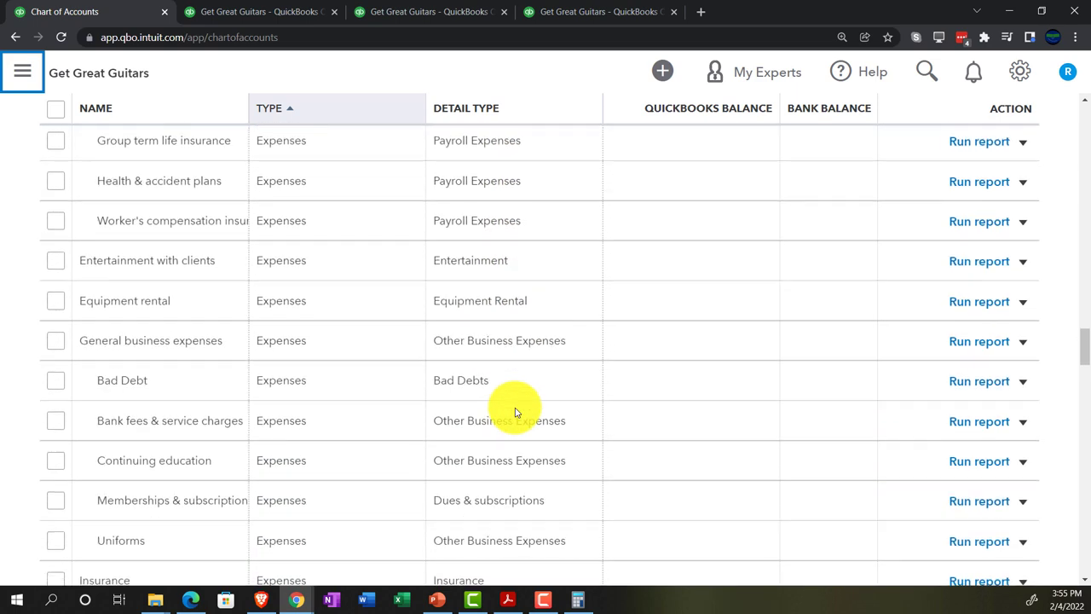
scroll(514, 412, "down", 5)
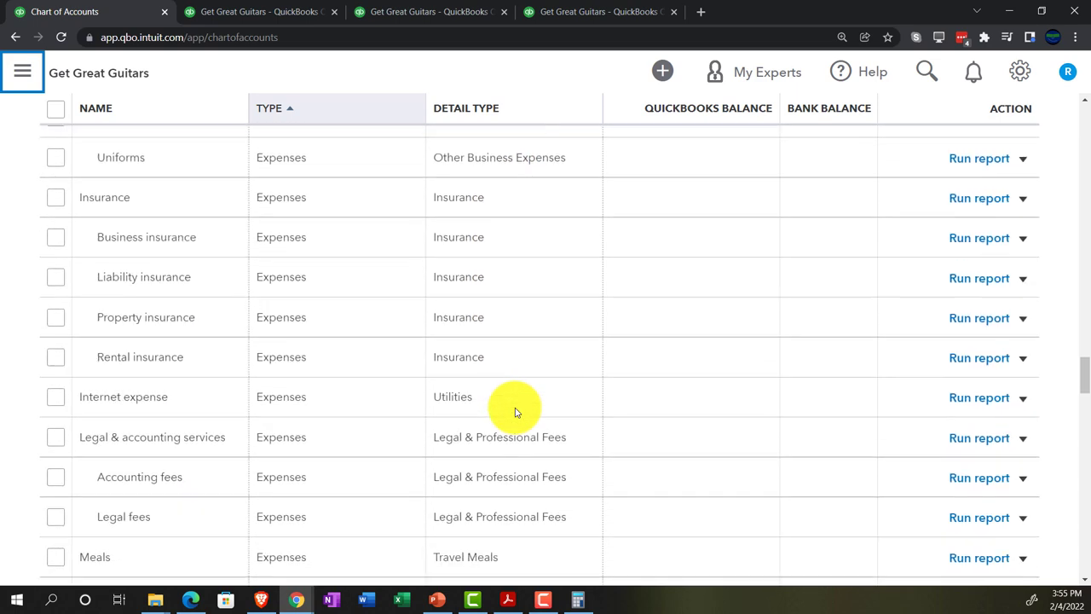
scroll(515, 412, "down", 1)
scroll(514, 412, "down", 5)
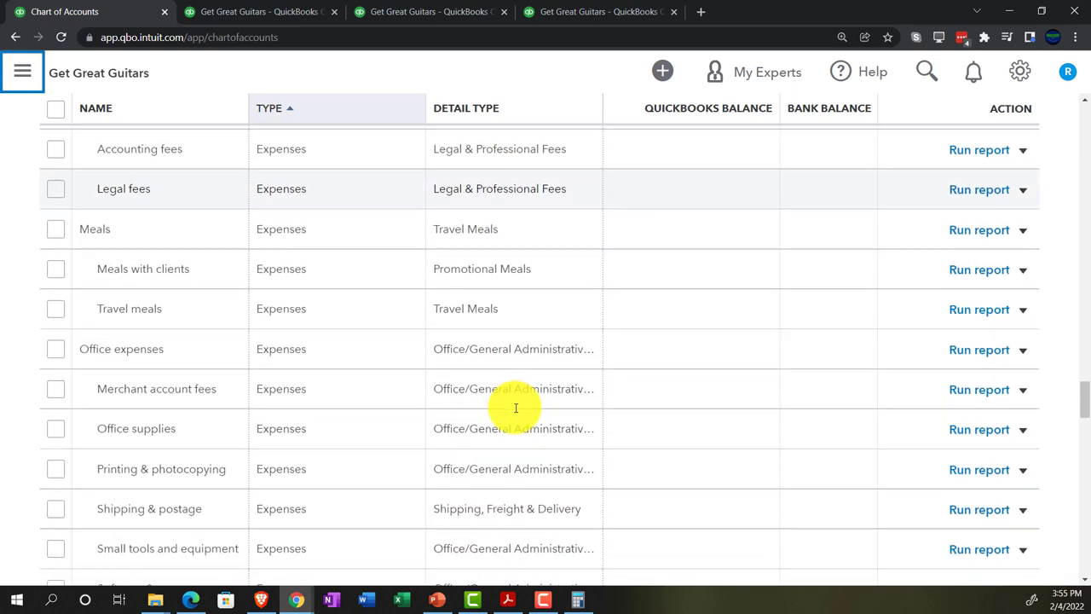
scroll(515, 407, "down", 3)
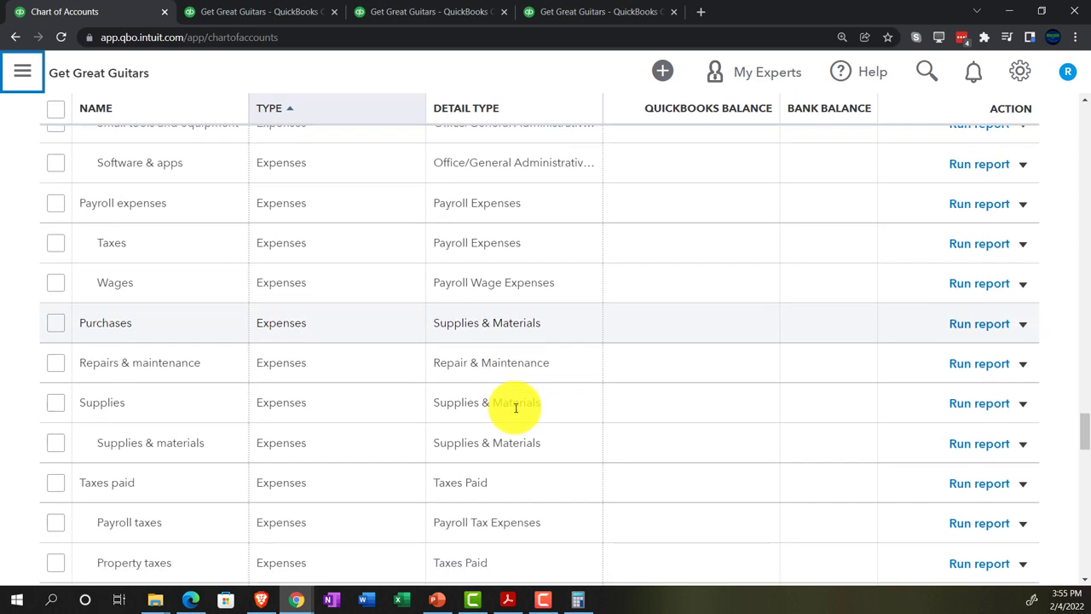
scroll(517, 416, "down", 6)
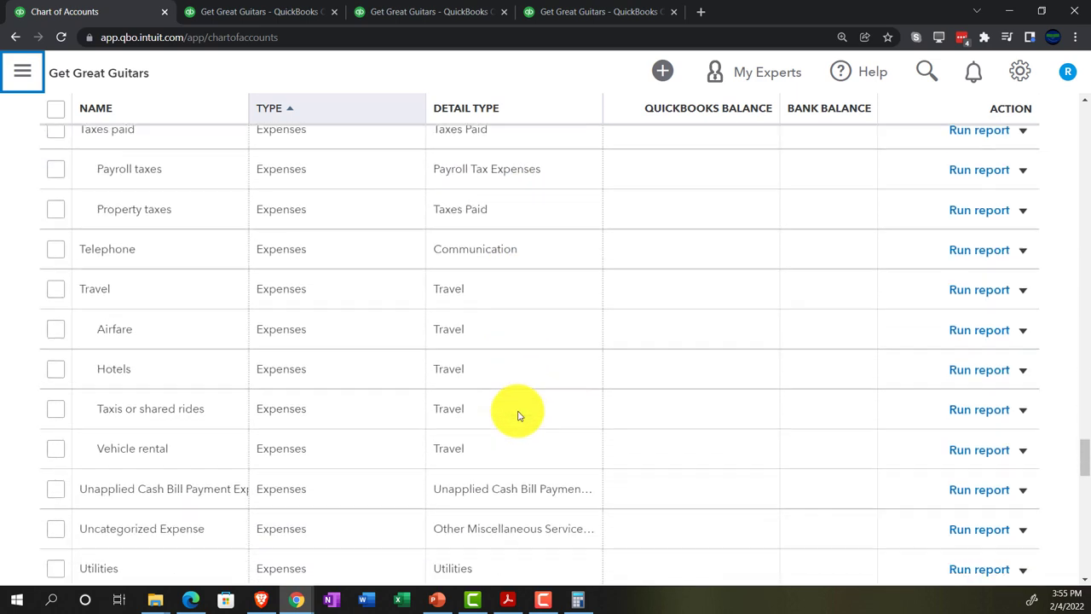
scroll(518, 415, "down", 2)
scroll(517, 415, "down", 5)
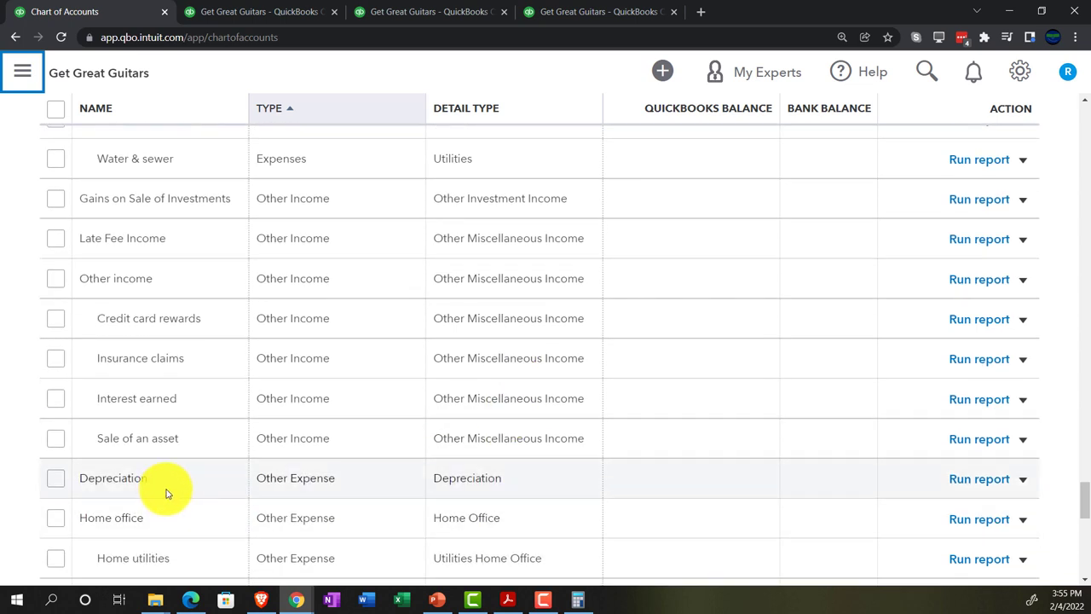
Step: Return to the fixed asset accounts and open the register for Acc Derpe - Furniture & Fixture
scroll(167, 492, "up", 20)
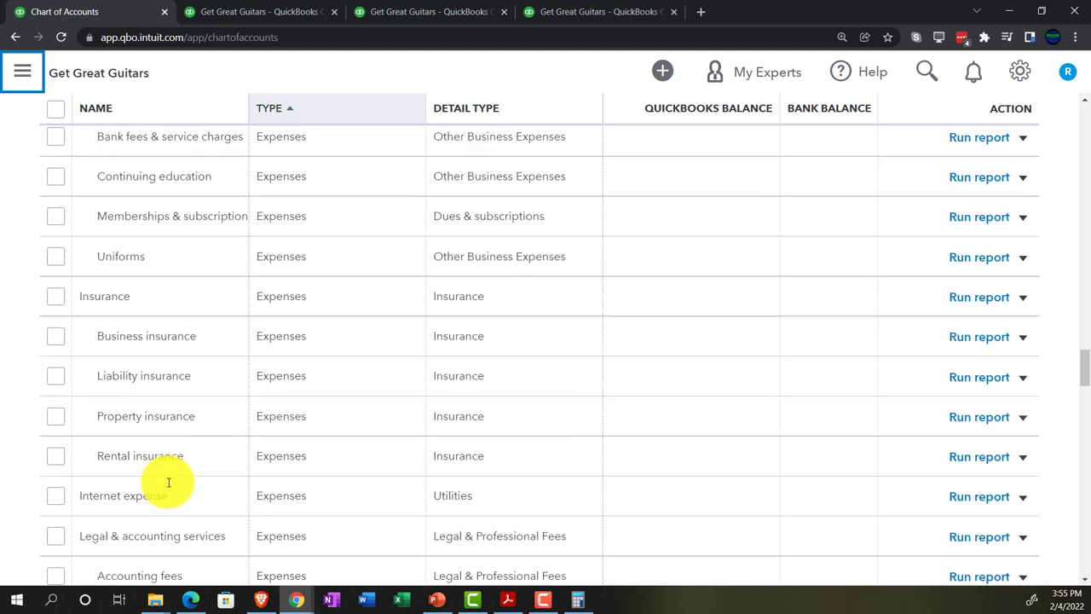
scroll(168, 483, "up", 20)
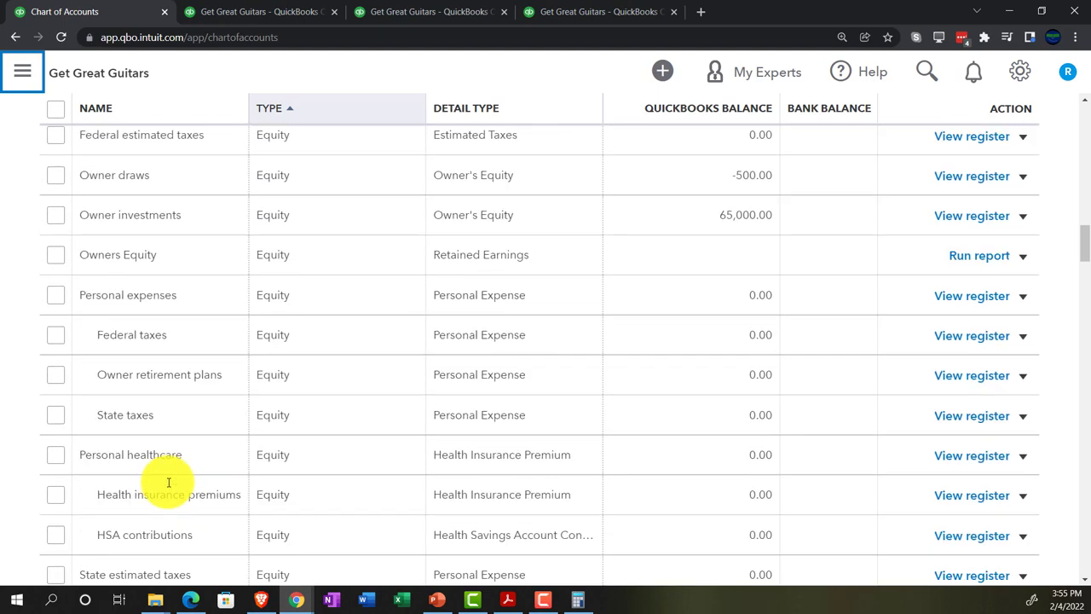
scroll(168, 483, "up", 15)
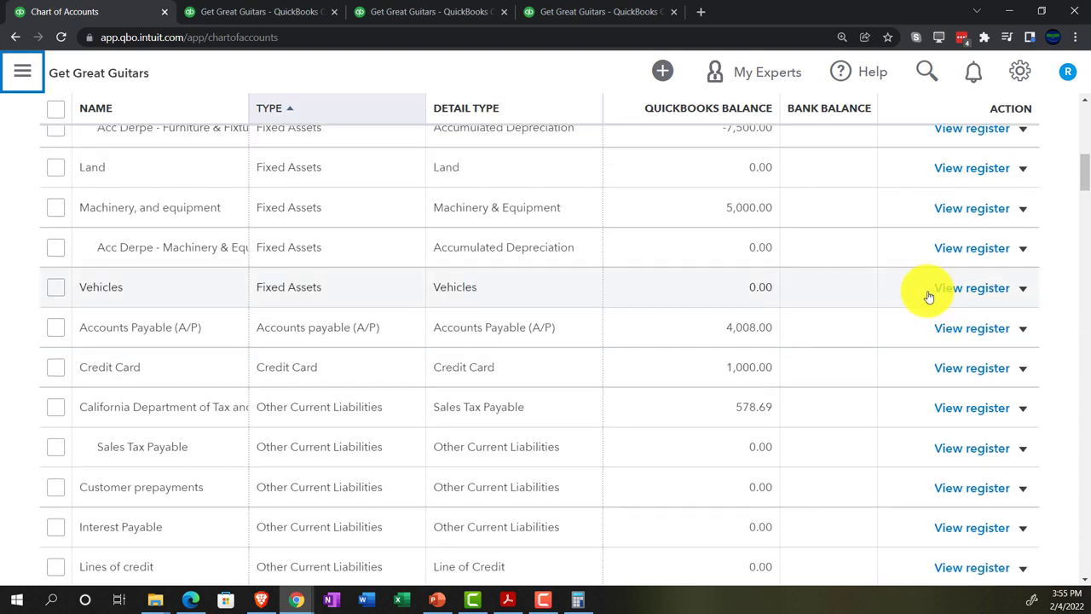
scroll(929, 296, "up", 5)
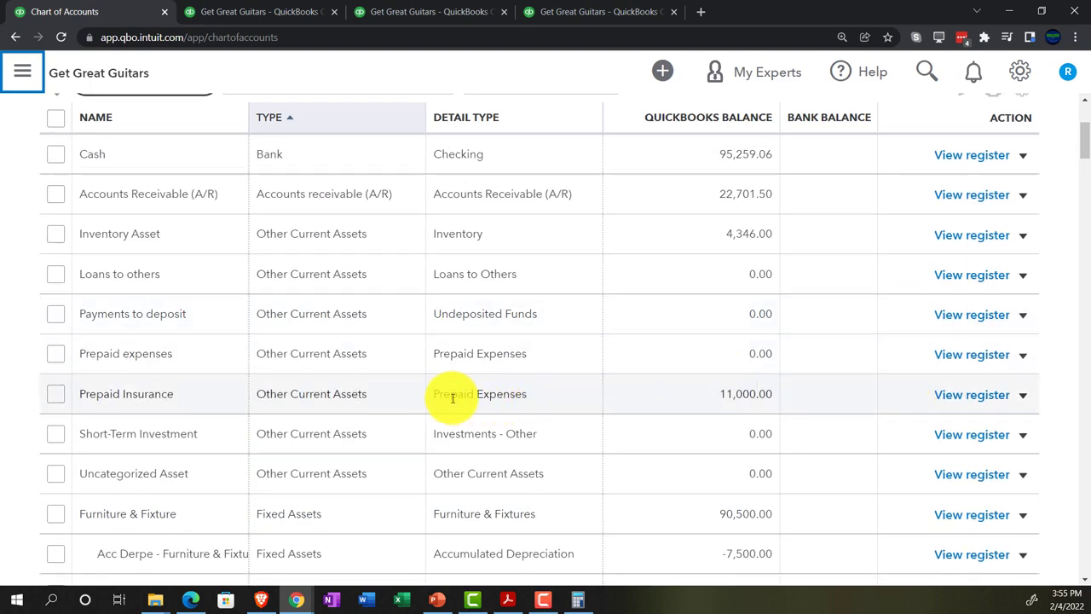
scroll(452, 398, "down", 3)
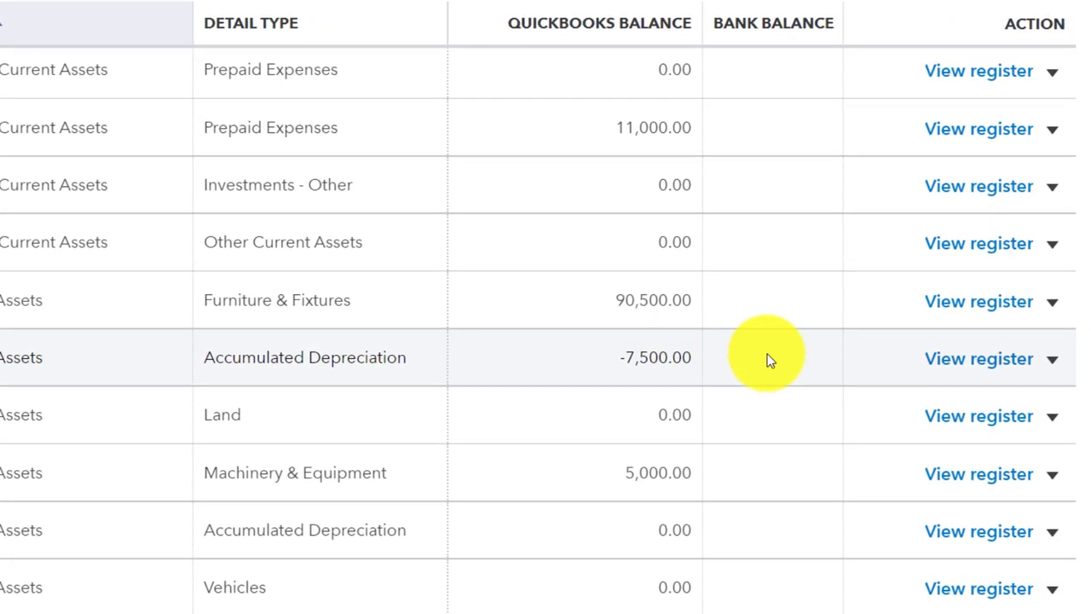
left_click(988, 366)
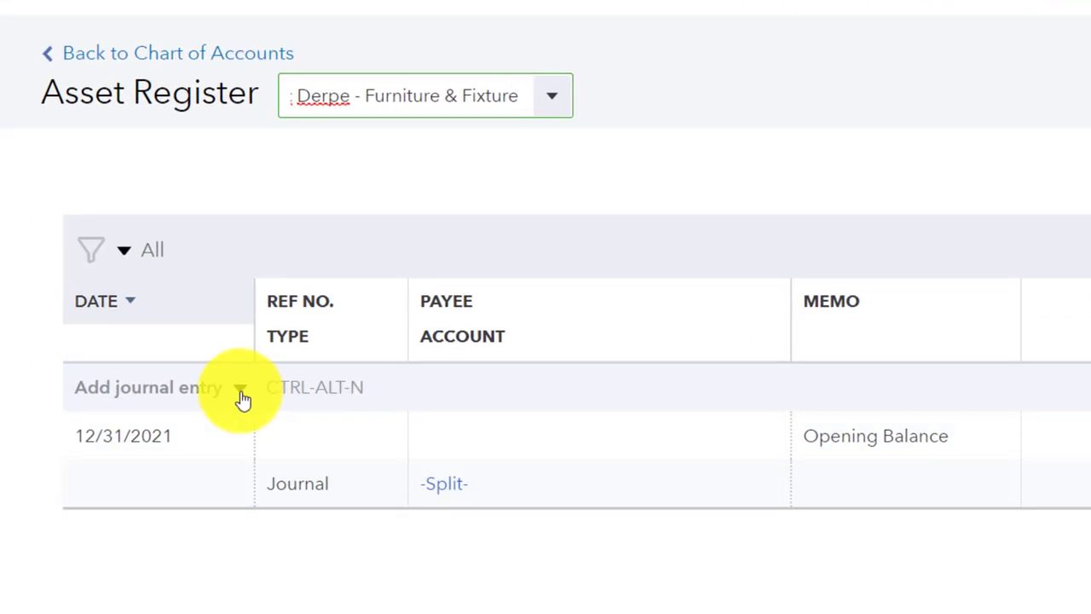
Step: Start a new journal entry in the accumulated depreciation register and date it 02/28/2022
left_click(242, 394)
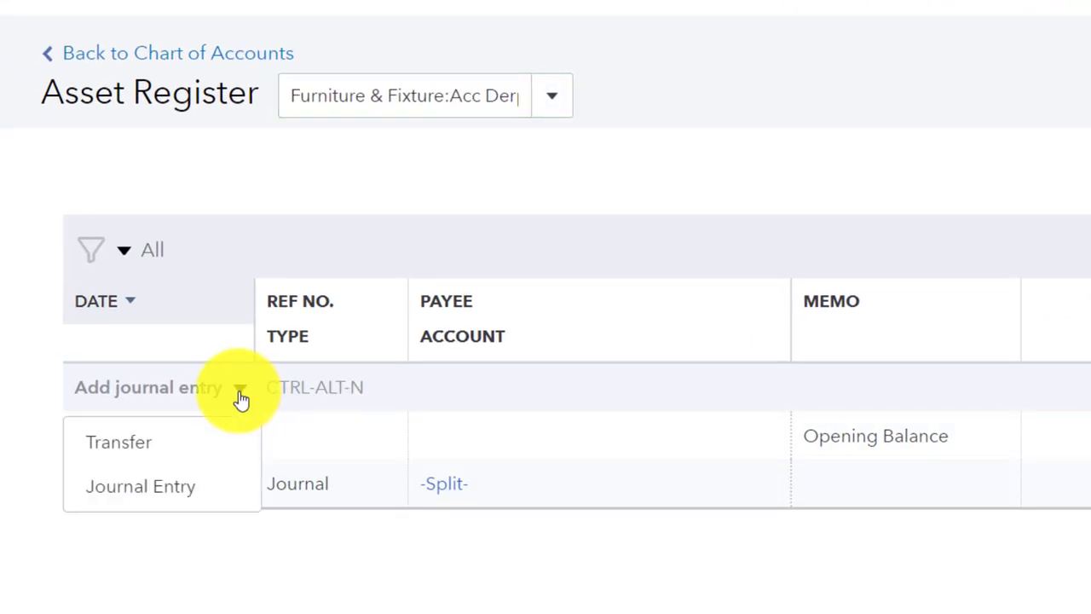
left_click(182, 485)
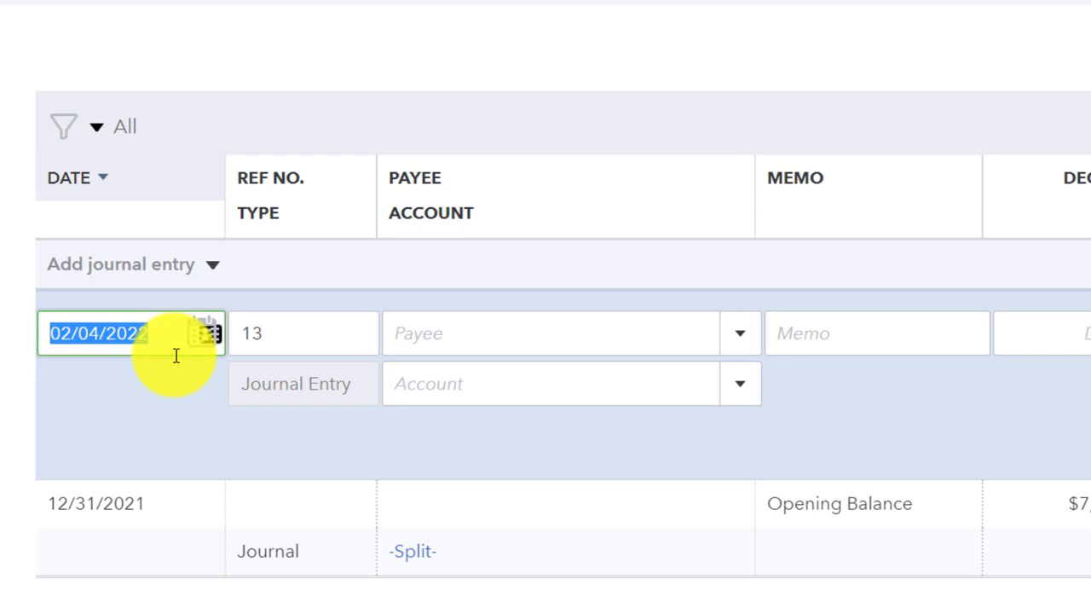
type("022822")
key("Tab")
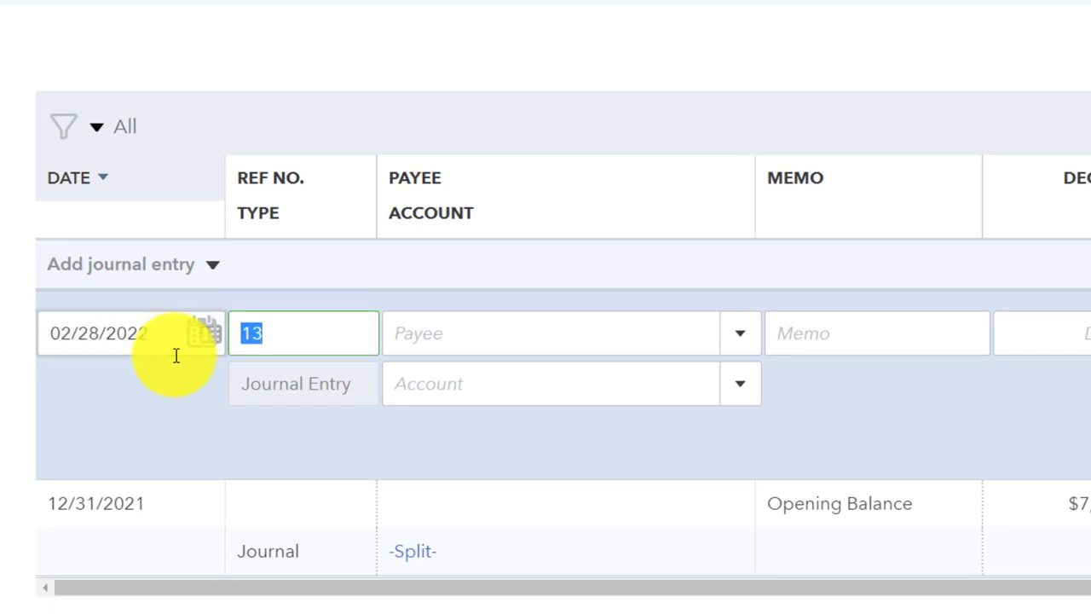
Step: Enter the journal entry's memo as "Adj Entry record 2 month from tax depreciation schedule", leaving the payee blank
key("Tab")
key("Tab")
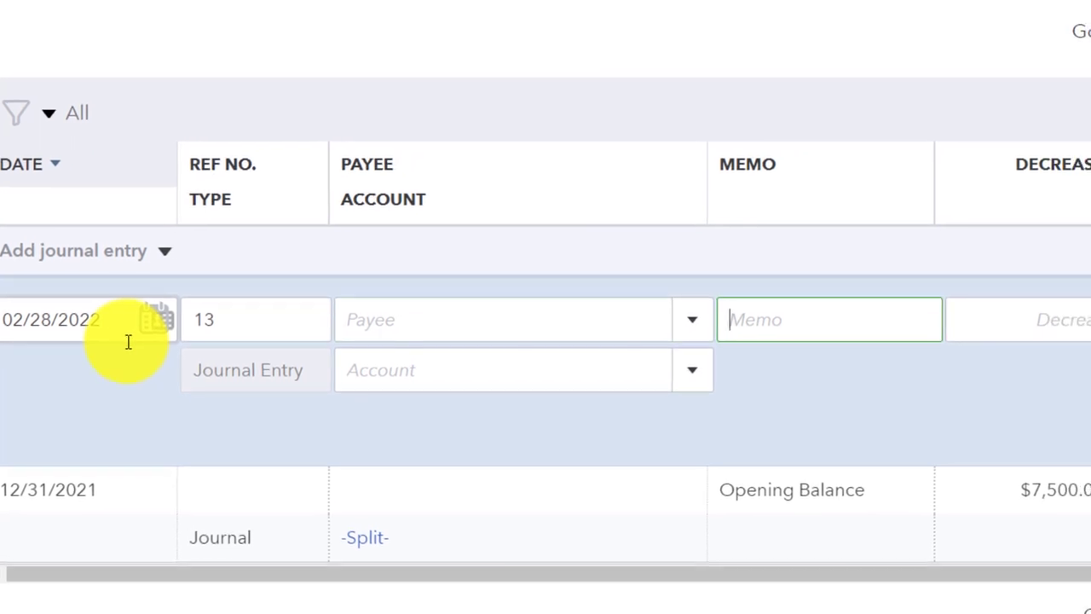
type("Adj Entry")
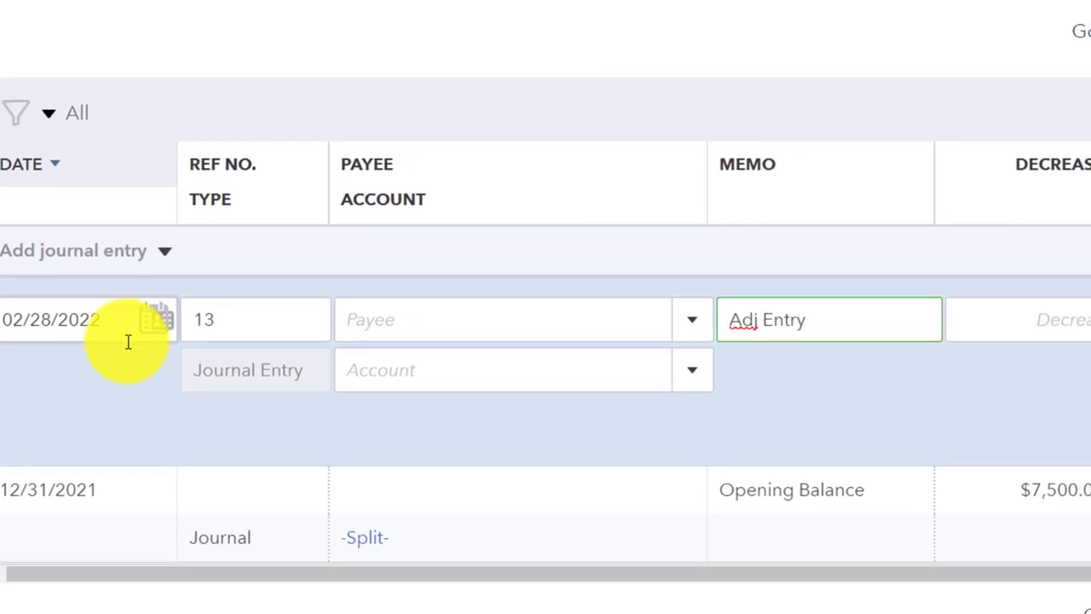
type(" record 2 month from")
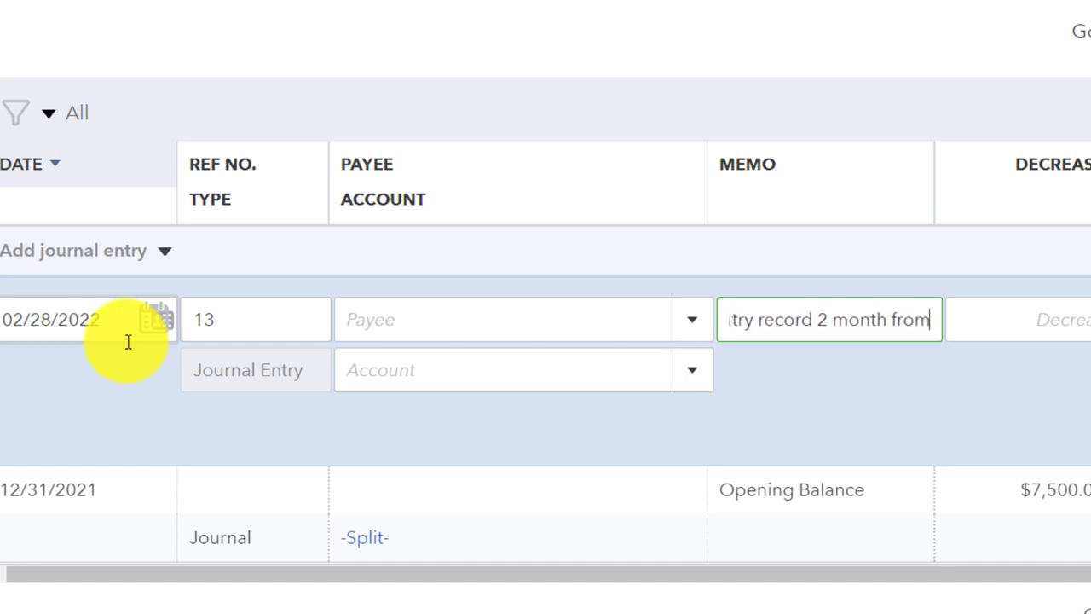
type(" tax de")
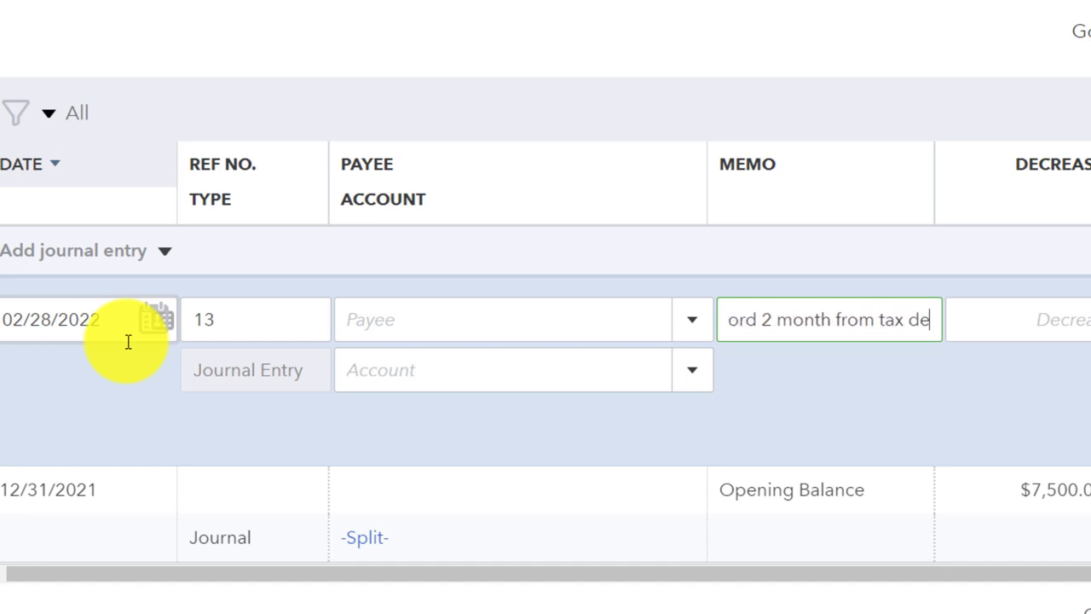
type("preciation schedule")
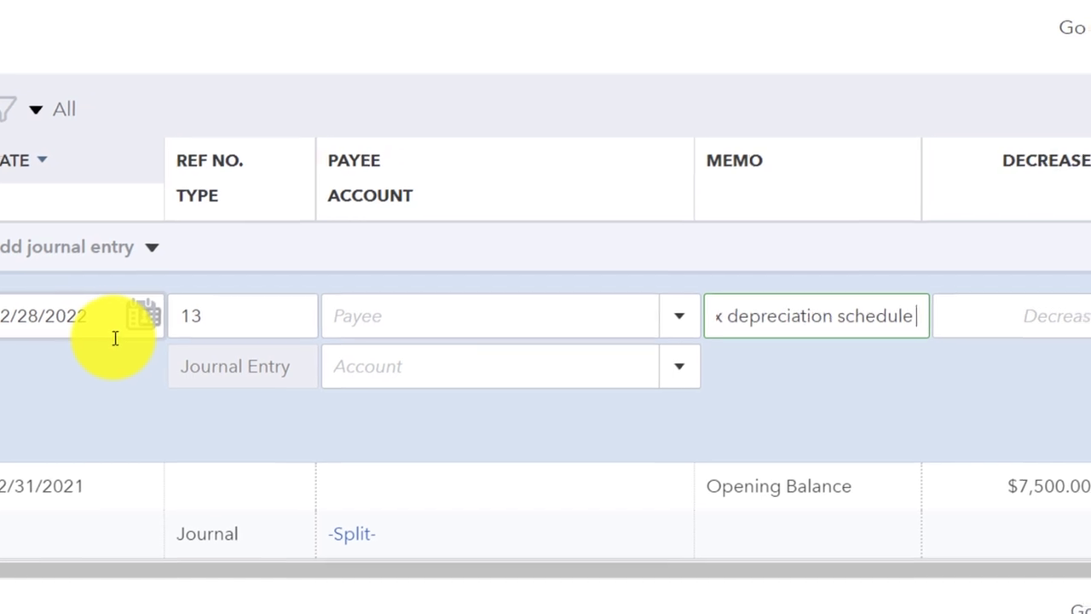
key("Tab")
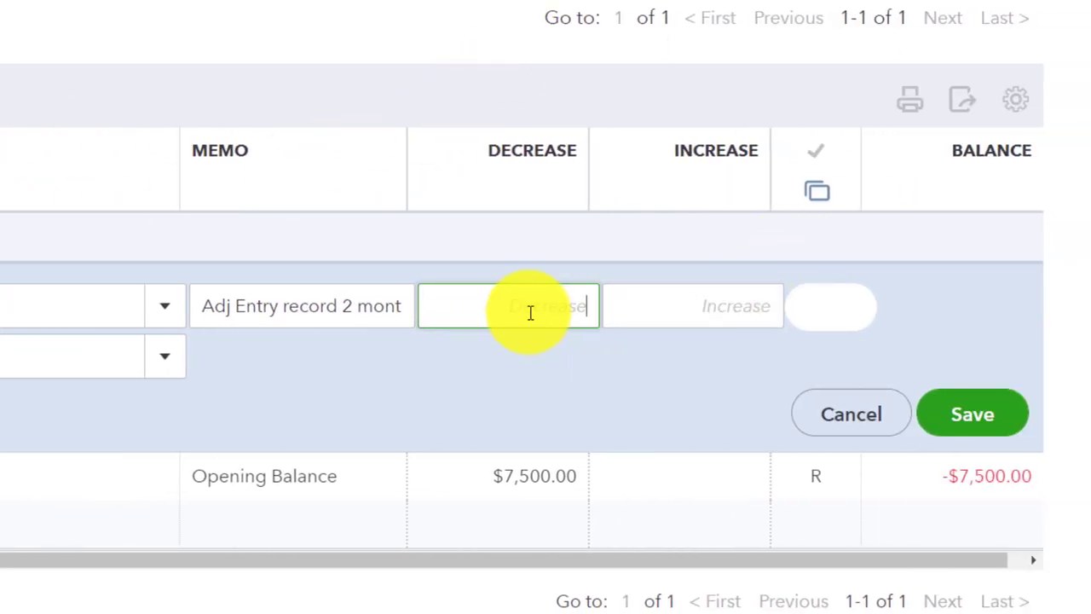
Step: Enter a decrease of 2,333.50, assign the entry to the Depreciation other expense account, and save it
type("2,333.50")
key("Tab")
key("Tab")
key("Tab")
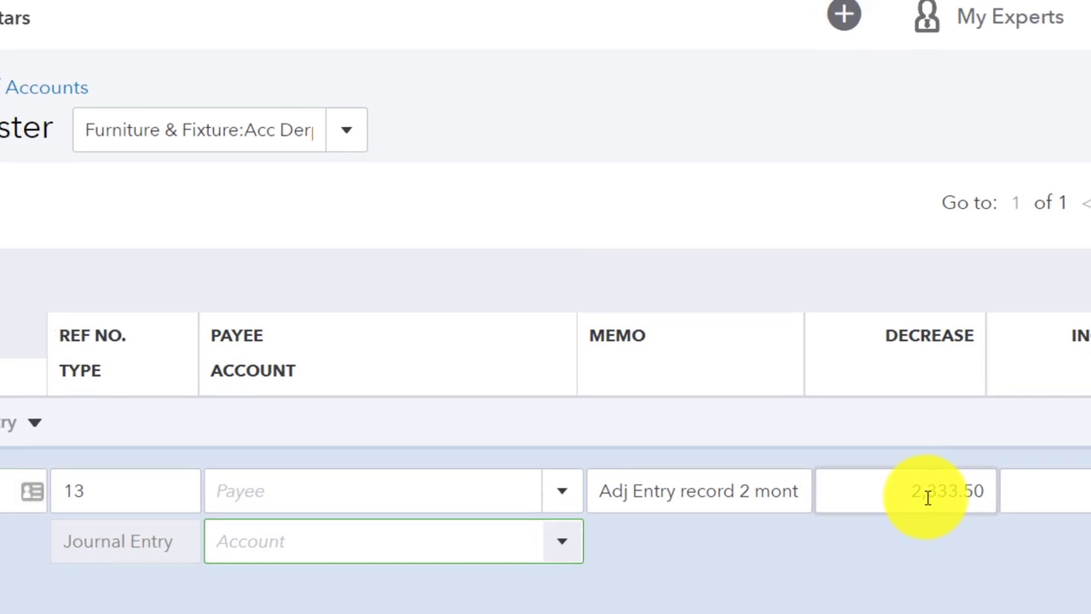
type("Depreciation")
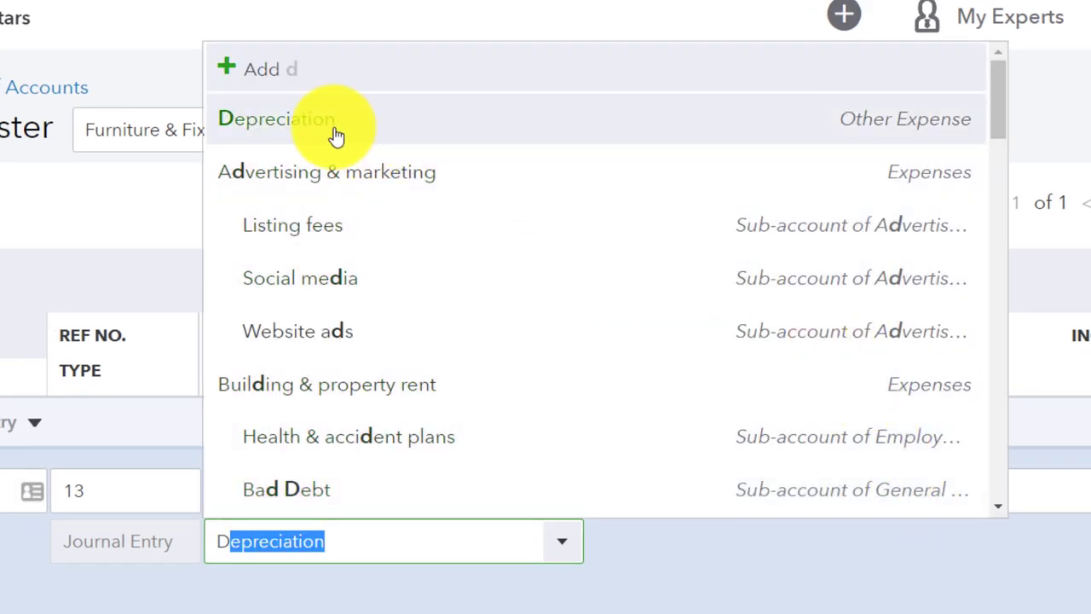
left_click(337, 136)
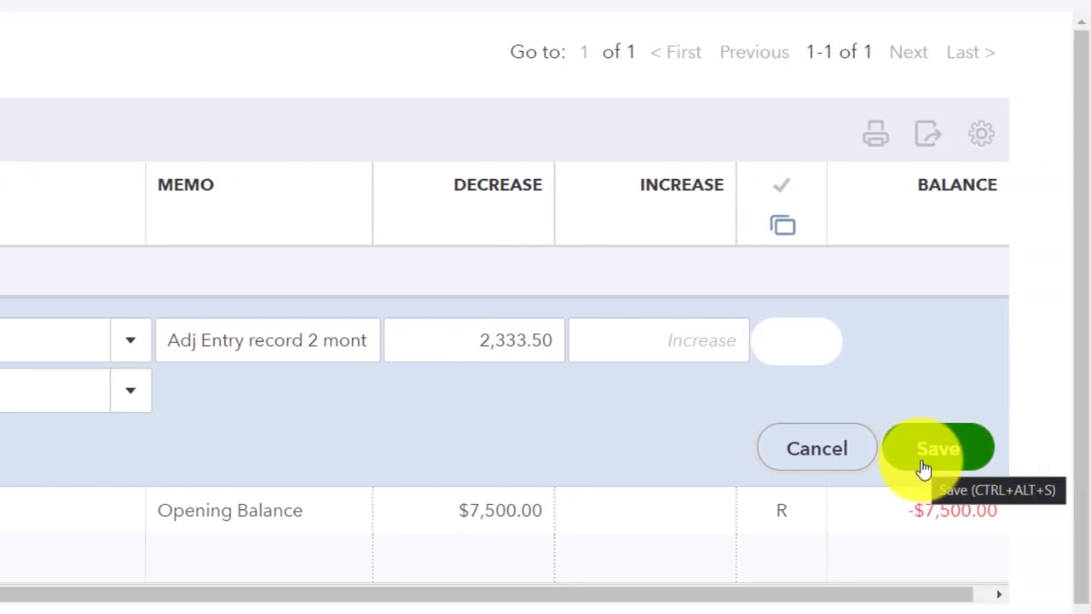
left_click(923, 467)
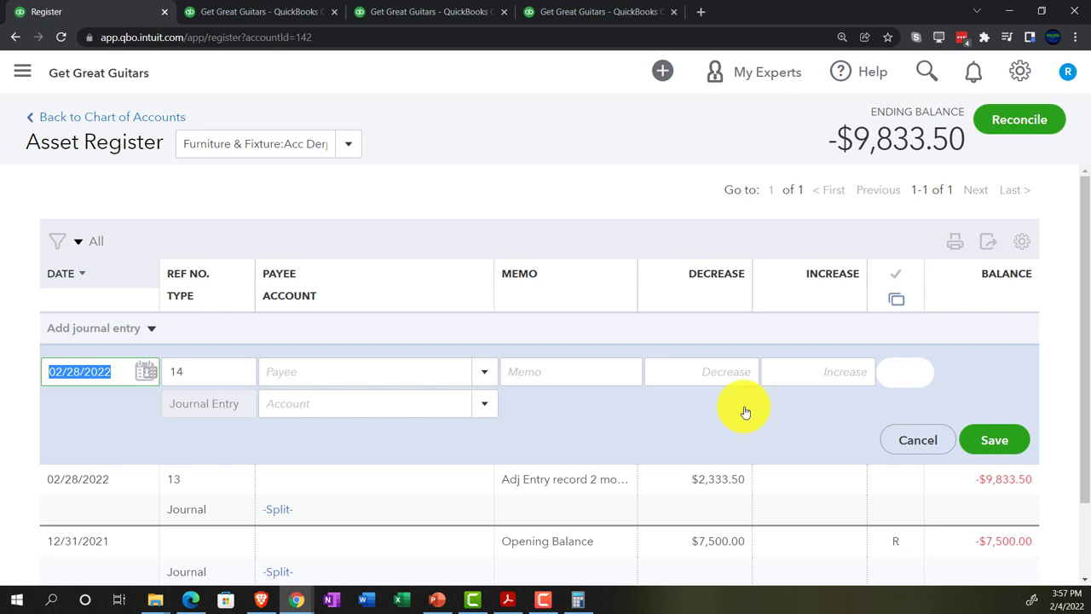
Step: Return to the Balance Sheet for 01/01/2022 to 02/28/2022 and rerun the report
left_click(254, 10)
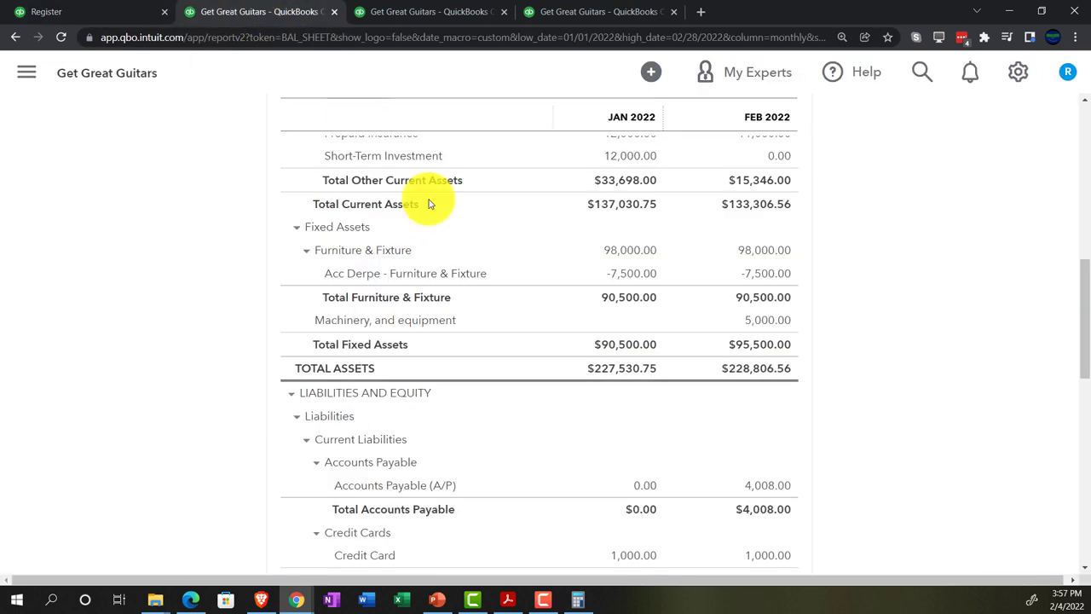
scroll(724, 422, "up", 7)
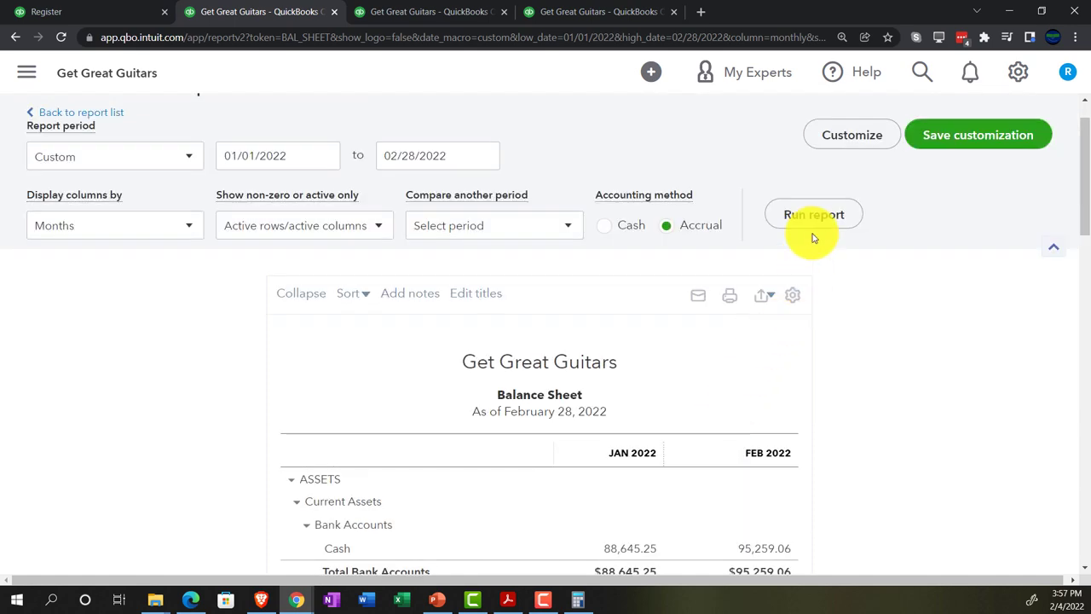
left_click(812, 217)
Step: Enlarge the Balance Sheet to 175% and examine the furniture and fixture accumulated depreciation under Fixed Assets
scroll(415, 382, "down", 2)
key("ctrl+plus")
key("ctrl+plus")
key("ctrl+plus")
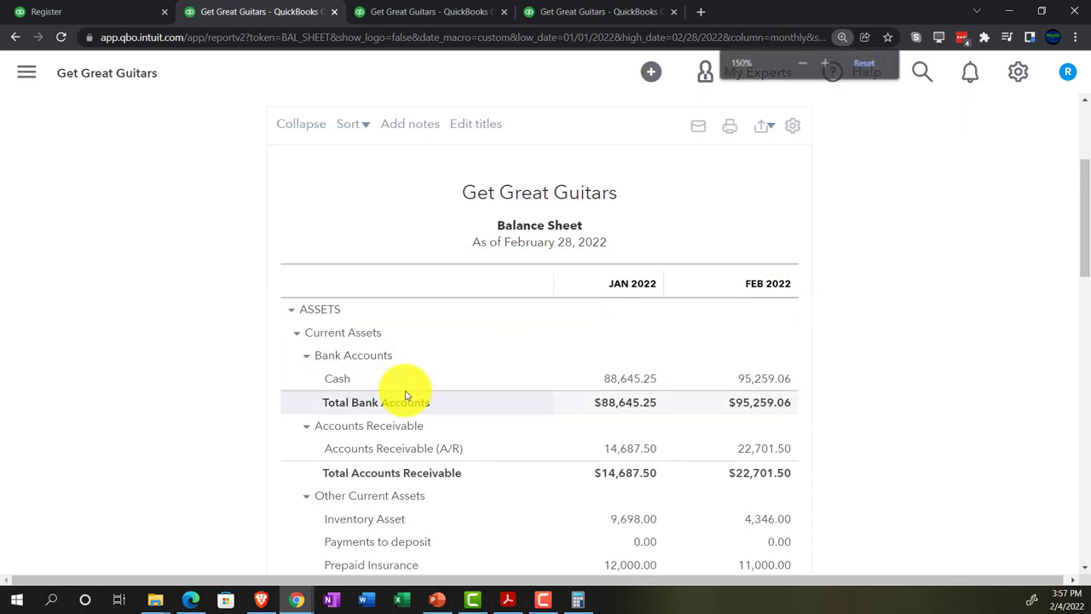
key("ctrl+plus")
scroll(401, 389, "down", 5)
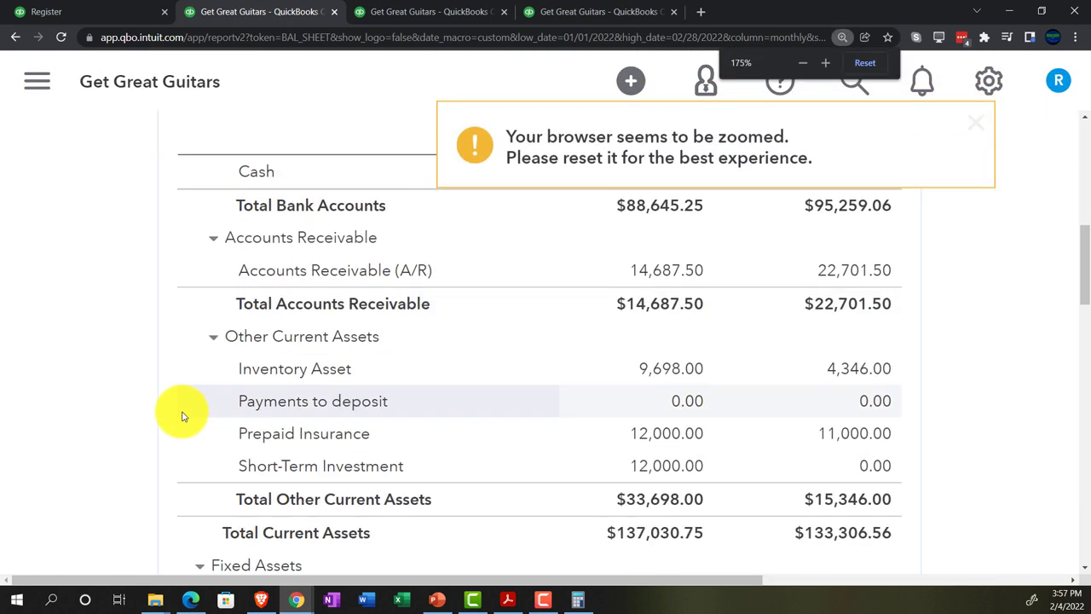
scroll(178, 415, "down", 2)
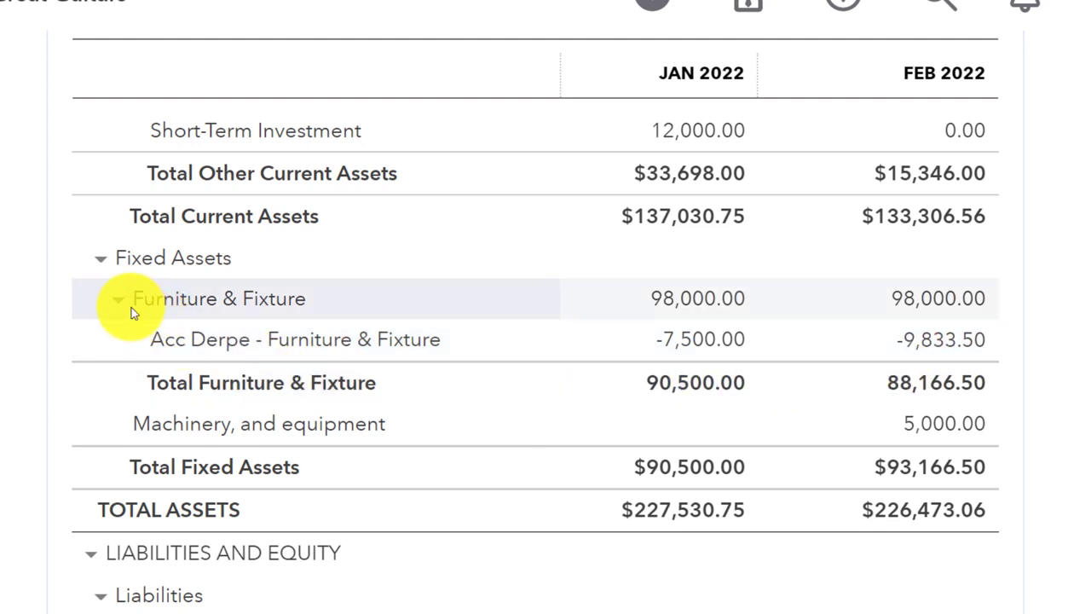
Step: Review the January and February 2022 balances of Prepaid Insurance and Furniture & Fixture on the Balance Sheet
scroll(66, 358, "up", 3)
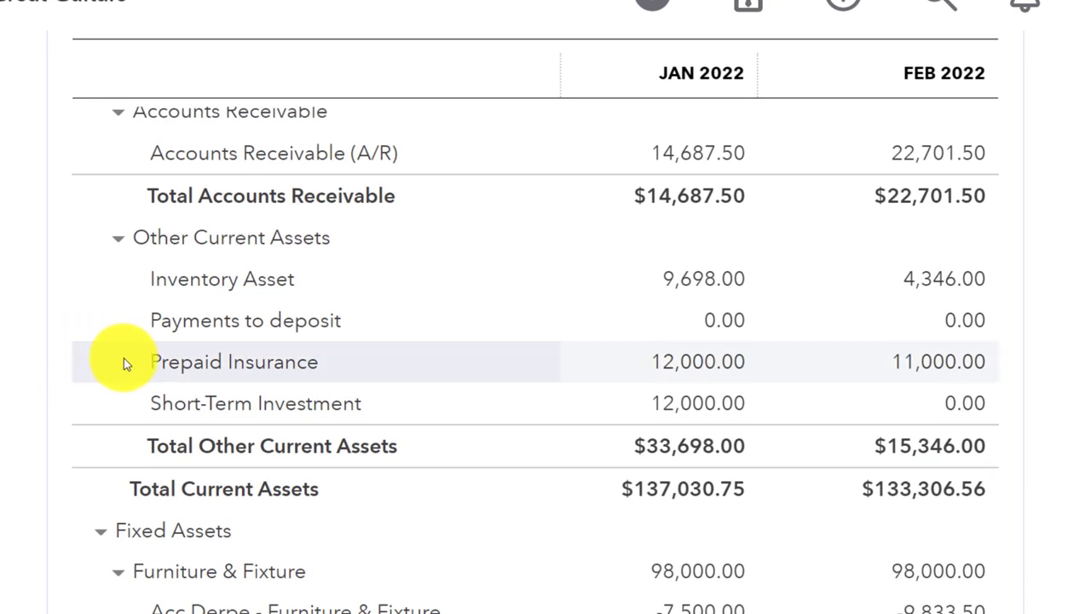
scroll(124, 362, "down", 1)
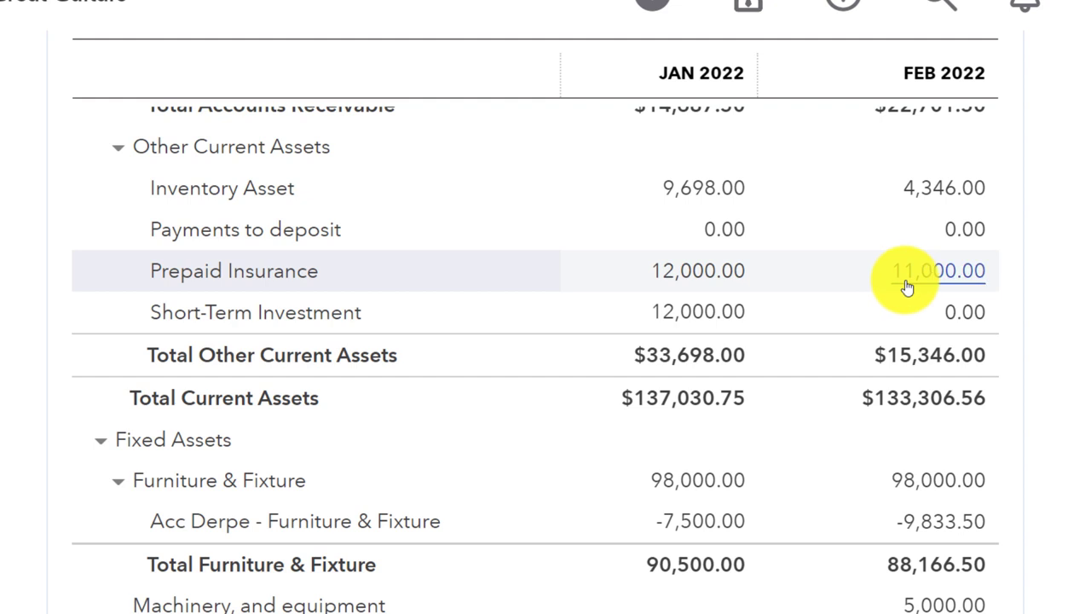
scroll(907, 288, "down", 2)
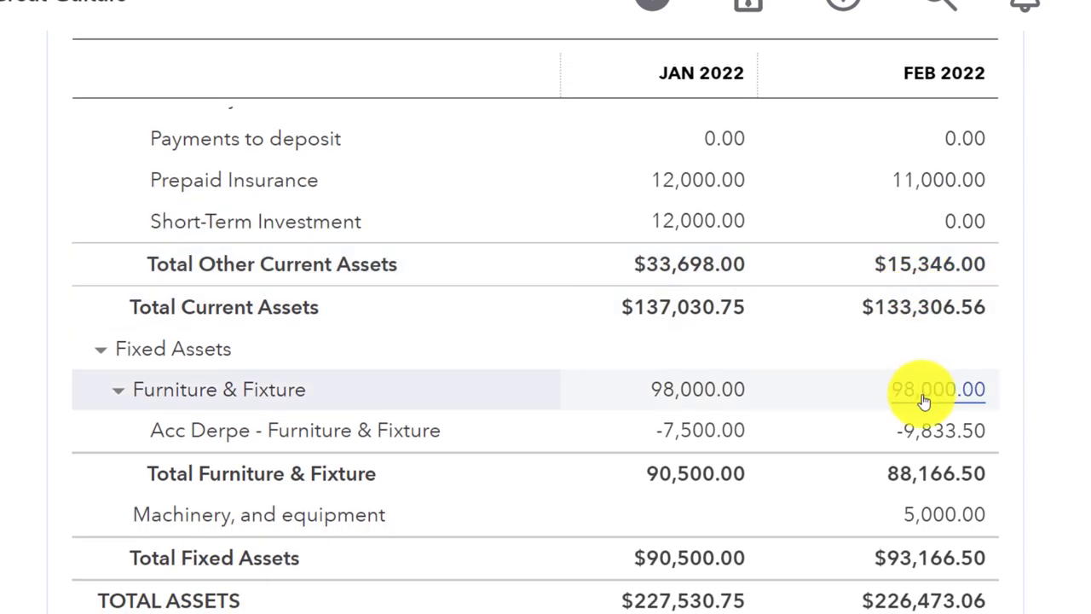
scroll(925, 401, "down", 2)
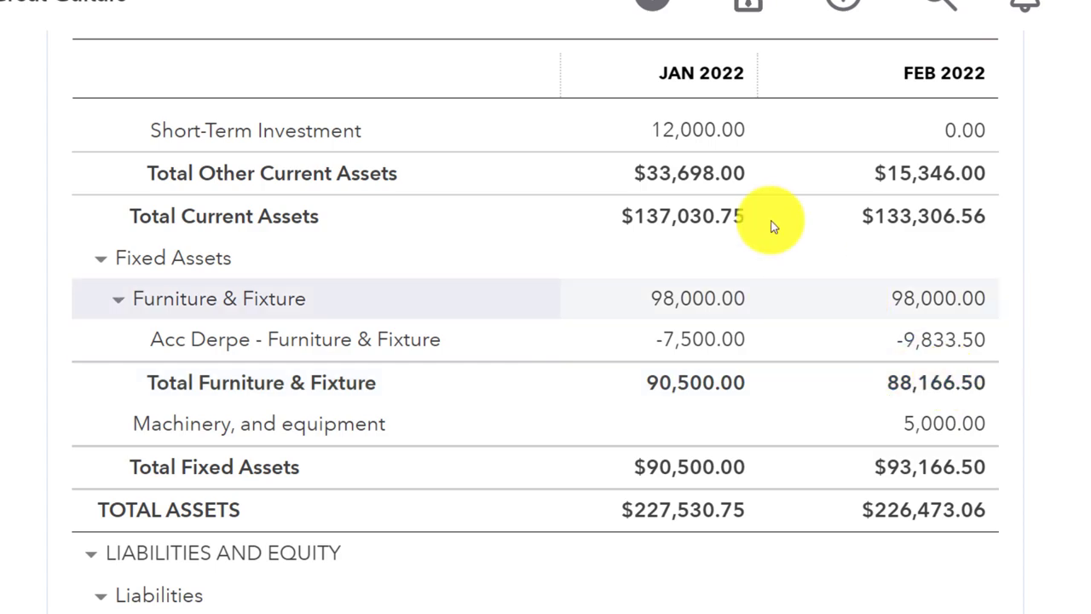
Step: Bring up the January to February 2022 Profit and Loss and examine the Depreciation line under Other Expenses
left_click(602, 17)
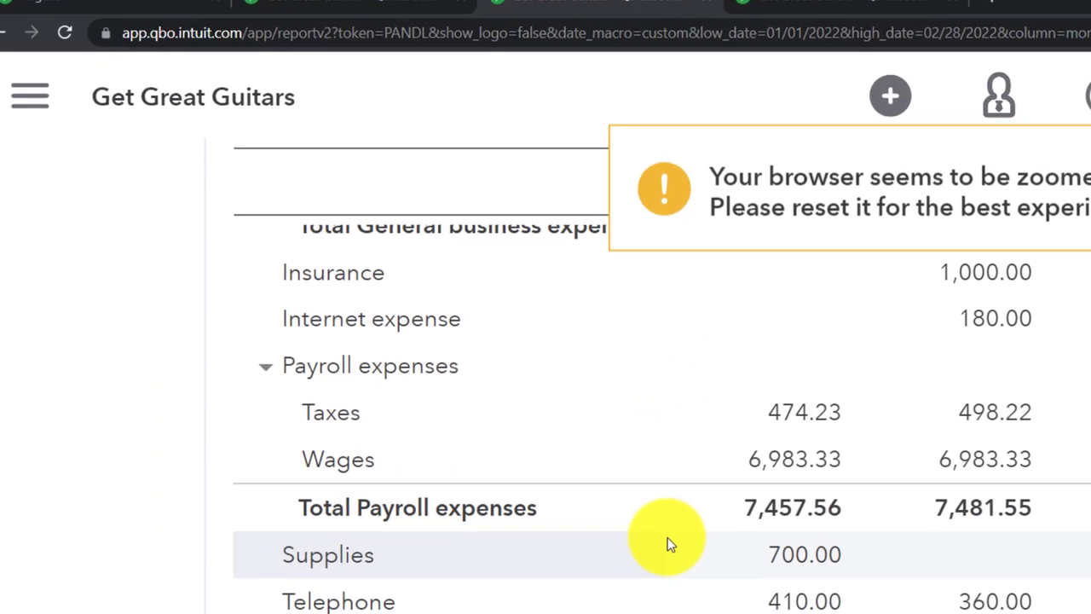
scroll(673, 545, "up", 10)
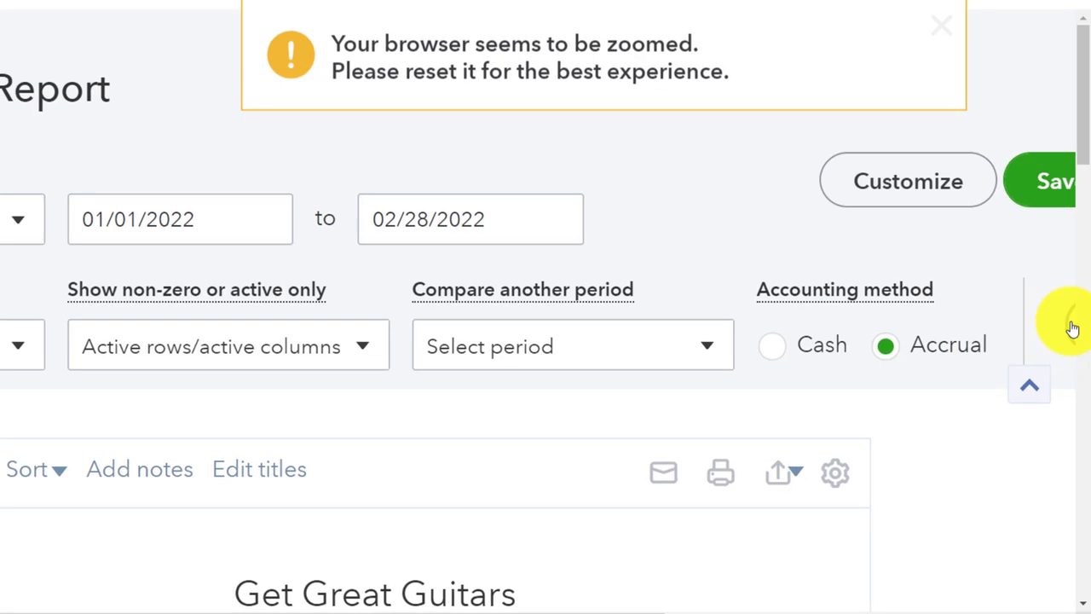
scroll(325, 506, "down", 3)
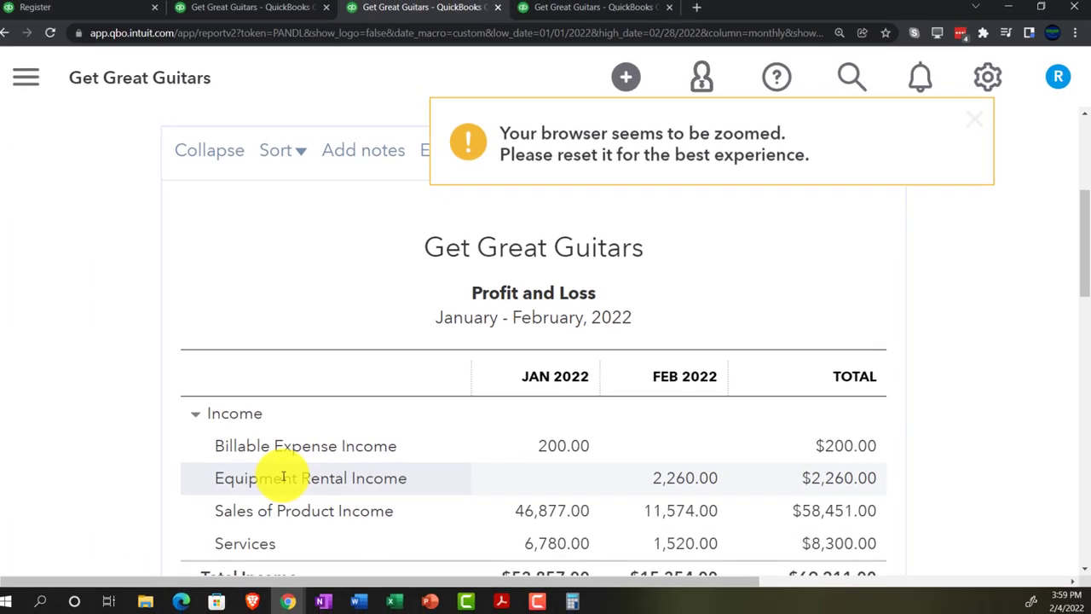
scroll(478, 477, "down", 10)
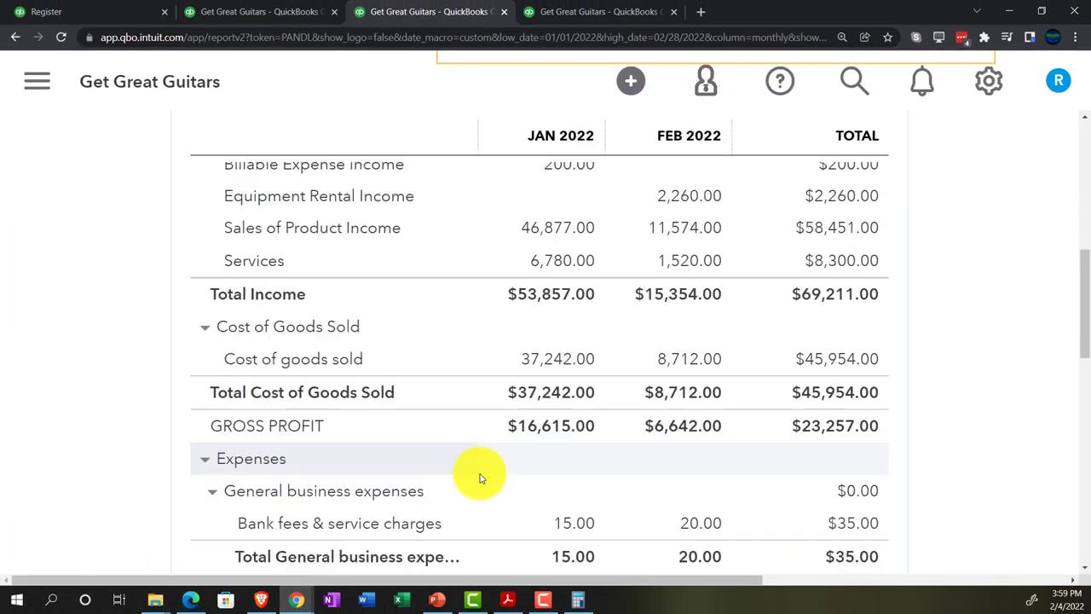
scroll(443, 492, "down", 5)
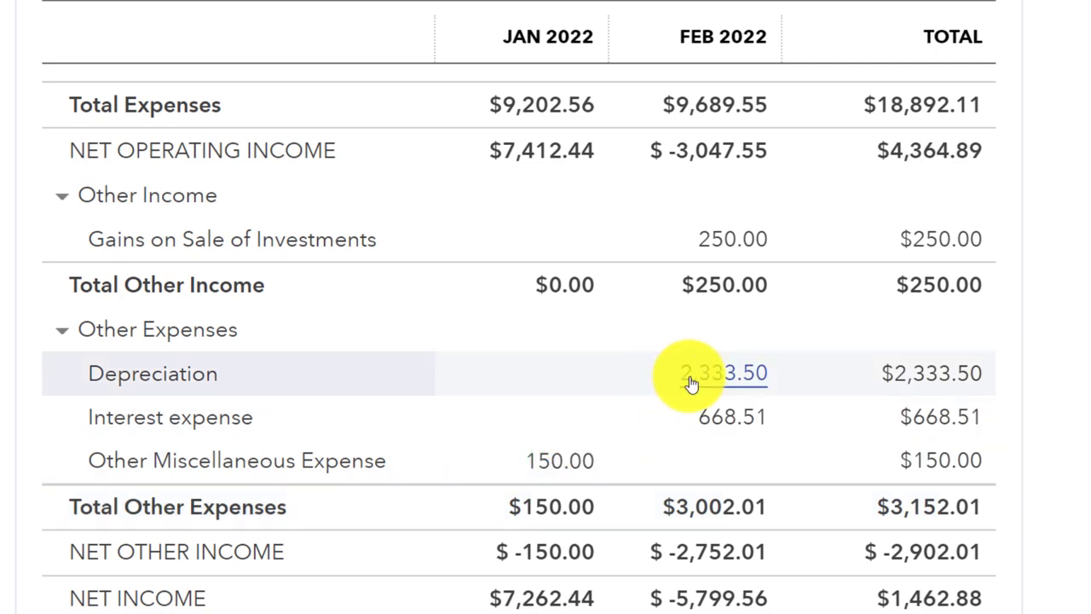
Step: Drill into the February Depreciation amount and open its journal entry from the Transaction Report
left_click(691, 382)
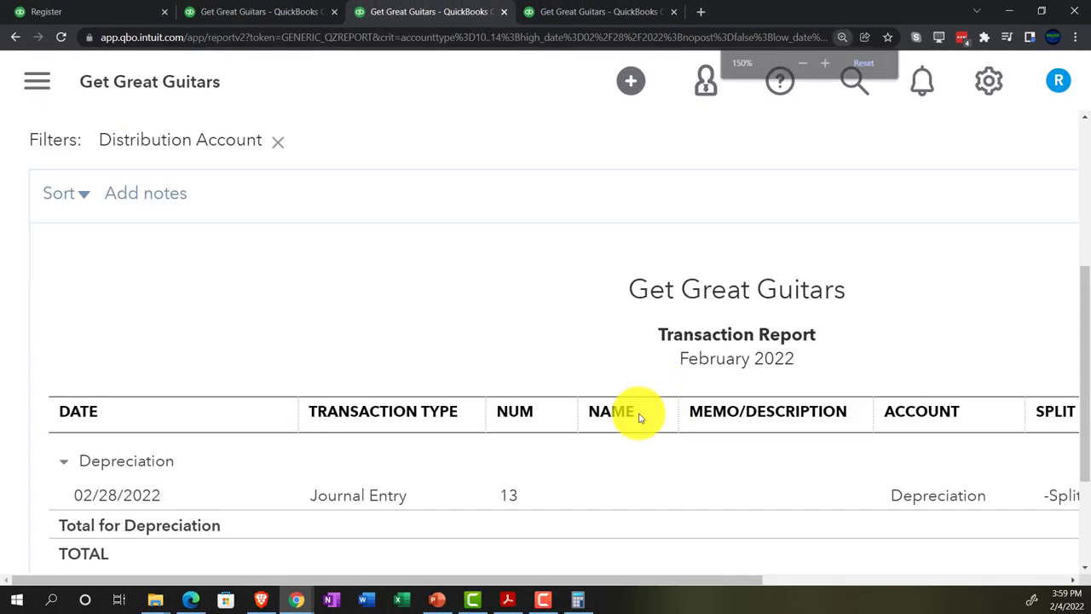
key("ctrl+minus")
key("ctrl+minus")
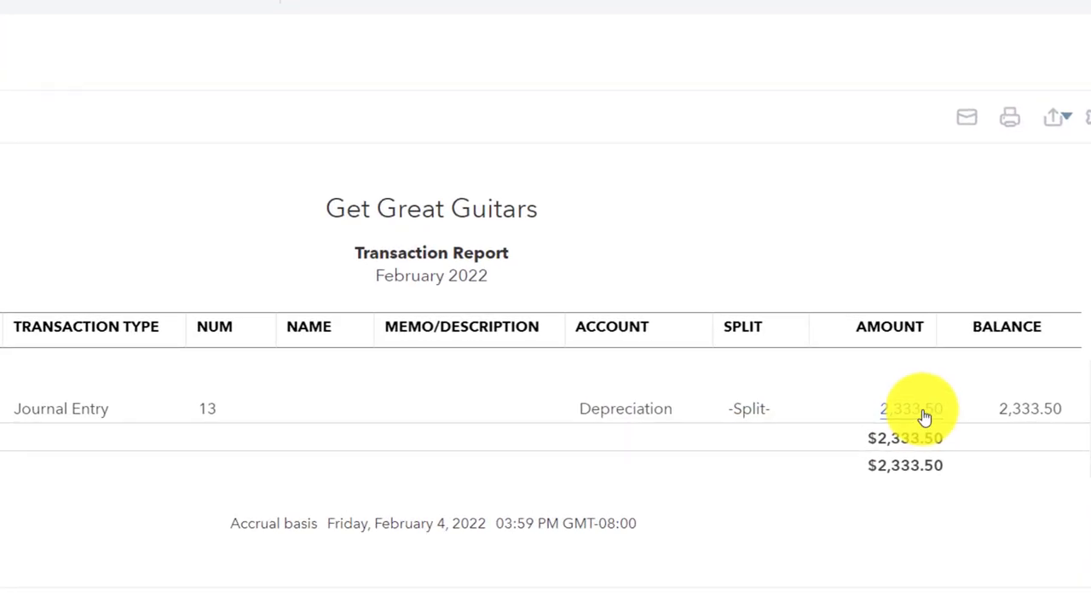
left_click(925, 416)
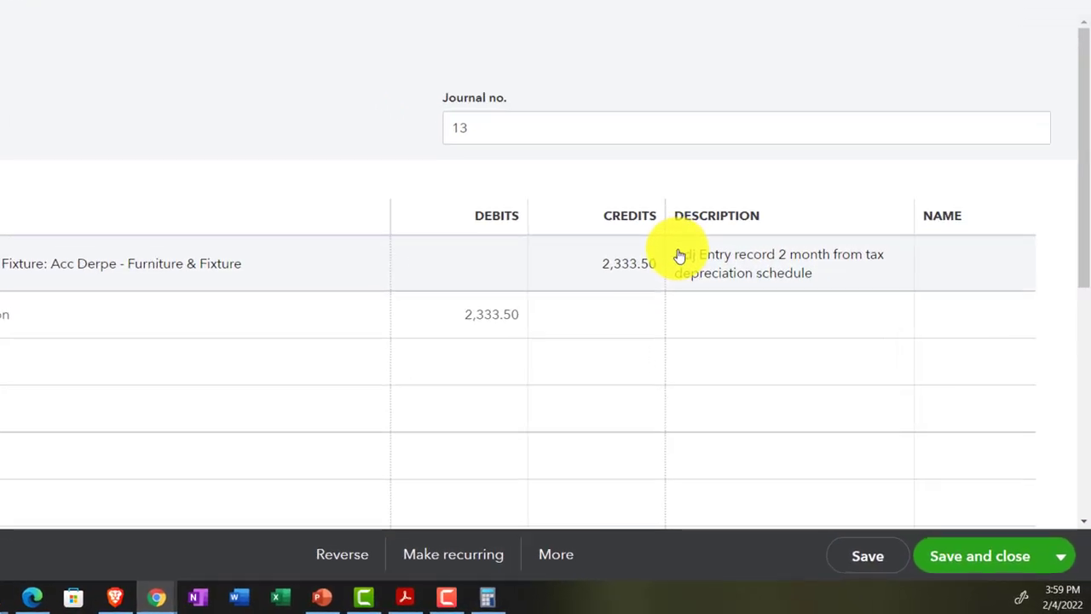
Step: Give the journal entry's debit line the description "Adj Entry record 2 month from tax depreciation schedule", then save and close the entry
left_click(760, 317)
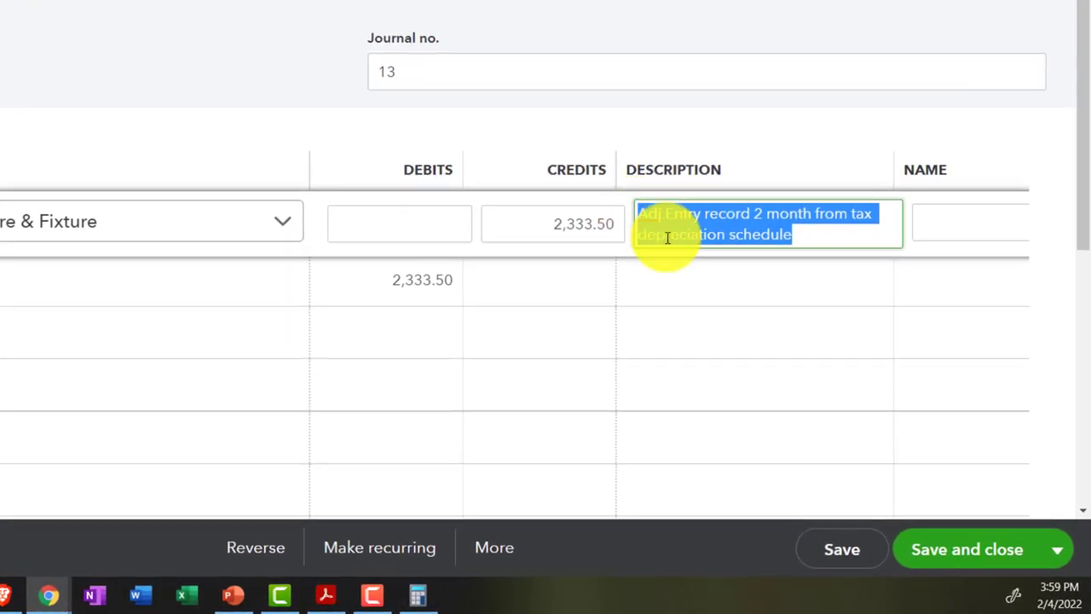
left_click(674, 295)
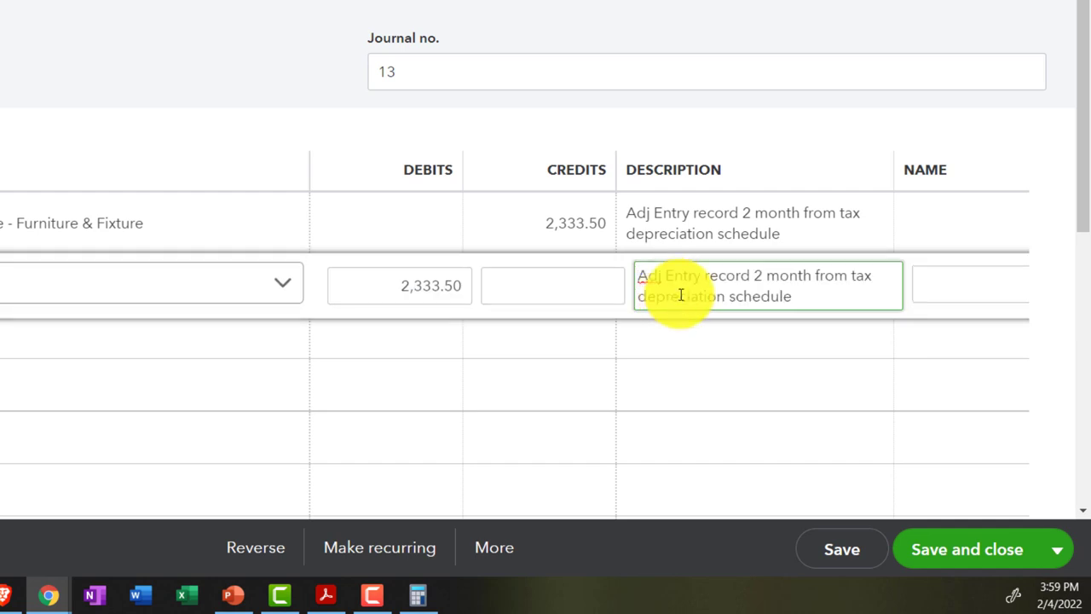
left_click(934, 550)
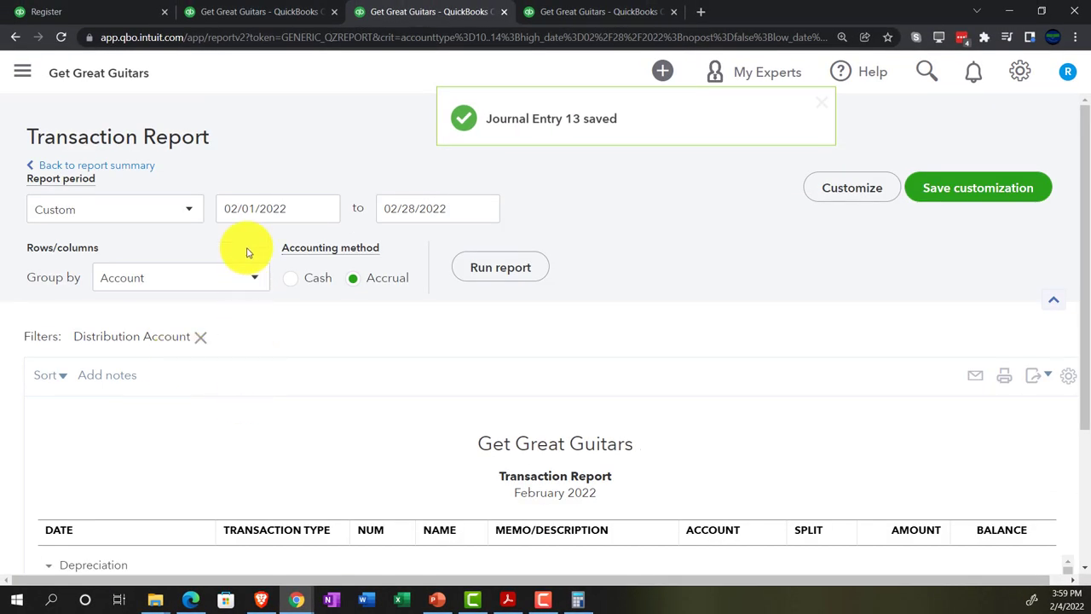
Step: Go back from the Transaction Report to the Profit and Loss and review its Other Expenses section
left_click(134, 173)
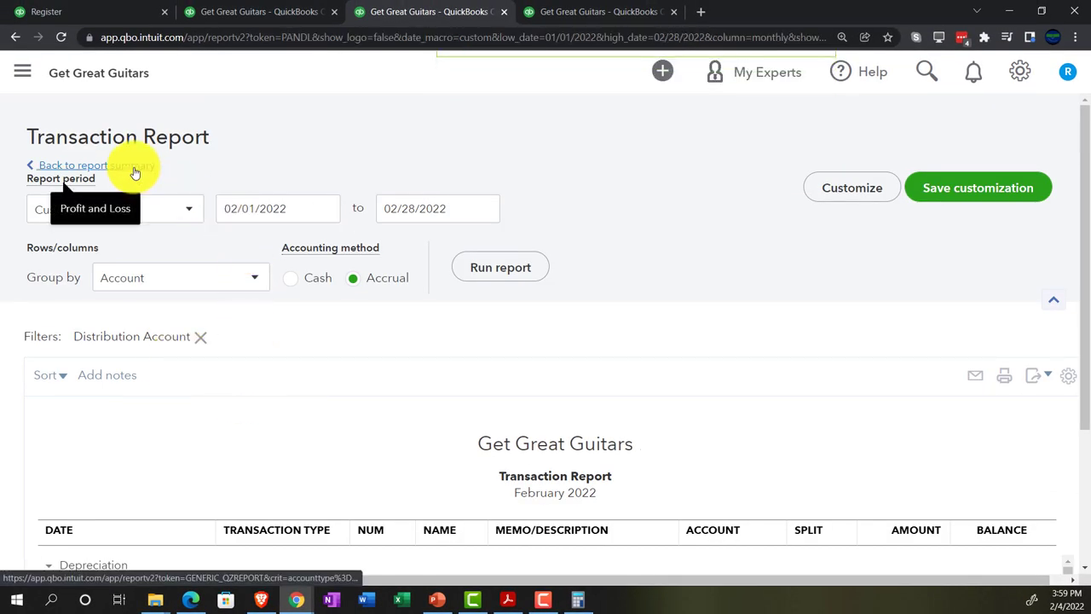
scroll(172, 365, "down", 10)
key("ctrl+plus")
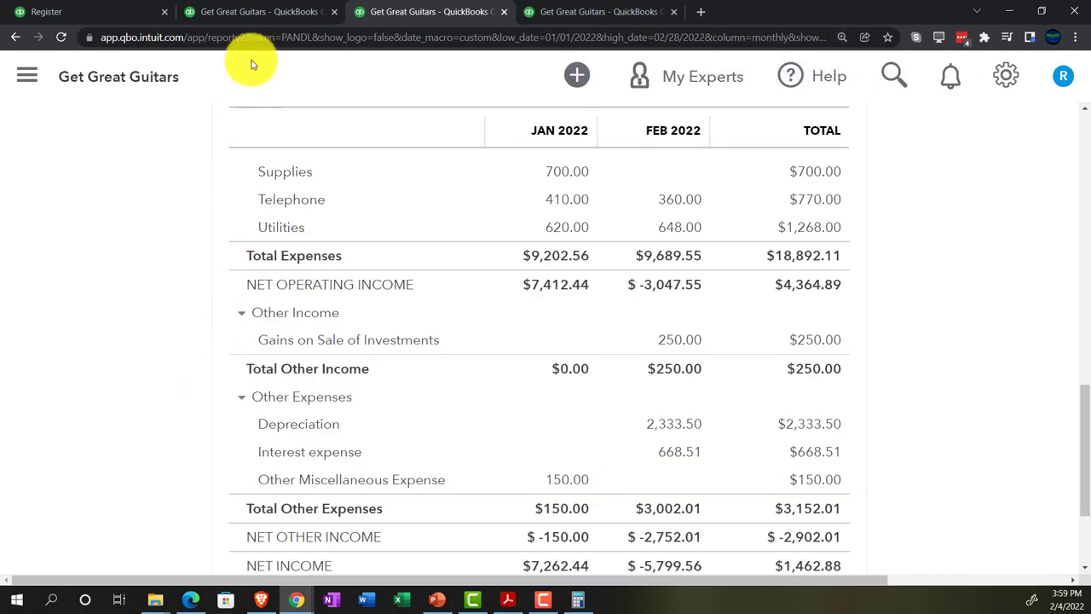
Step: Compare Machinery and equipment on the Balance Sheet with the Machinery and Equipment section of the PDF depreciation schedule
left_click(241, 16)
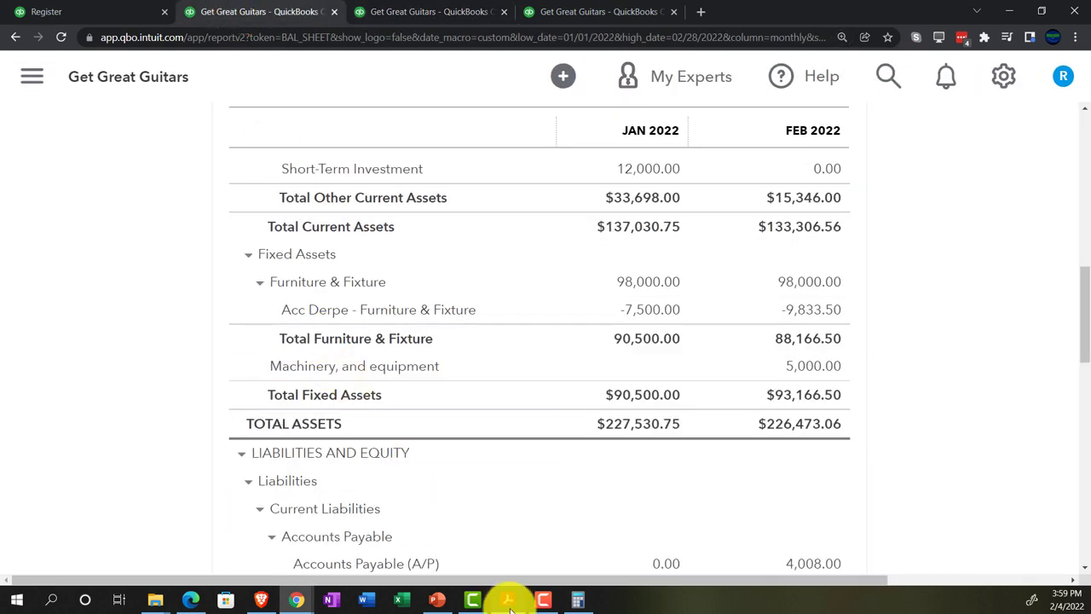
left_click(507, 600)
scroll(509, 452, "down", 2)
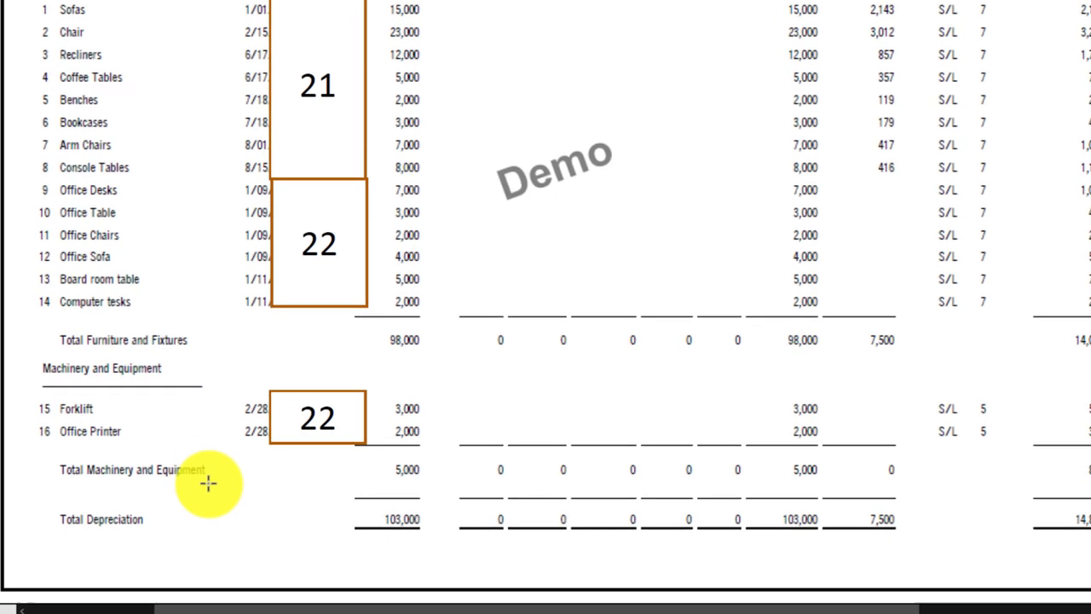
left_click(742, 589)
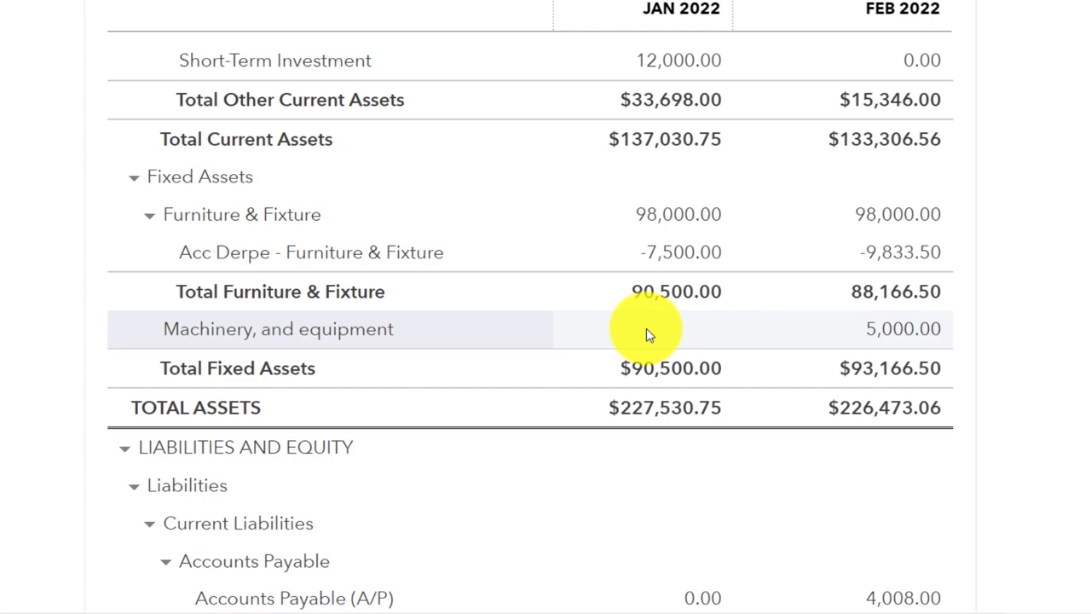
left_click(689, 594)
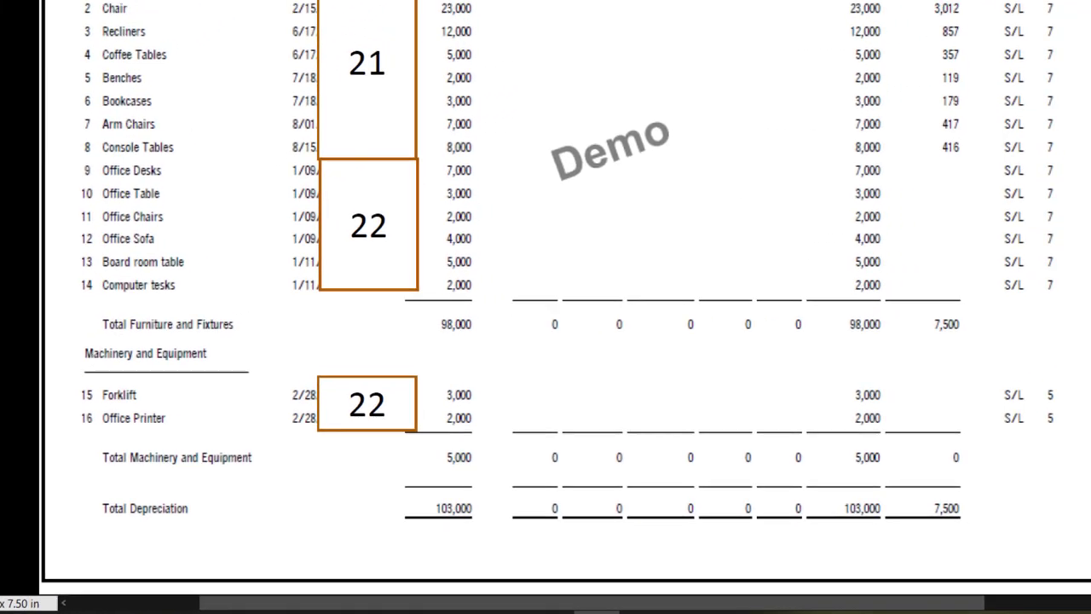
Step: Calculate two months of Machinery and Equipment depreciation in the calculator as 833 divided by 12 times 2, and move the calculator off the schedule
key("alt+Tab")
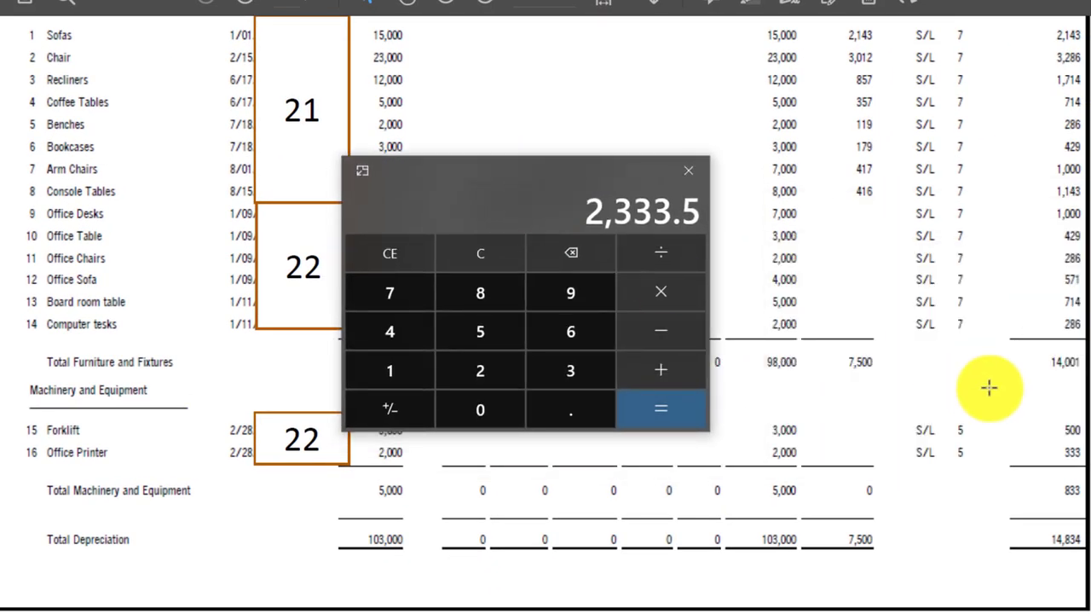
left_click(486, 255)
type("33")
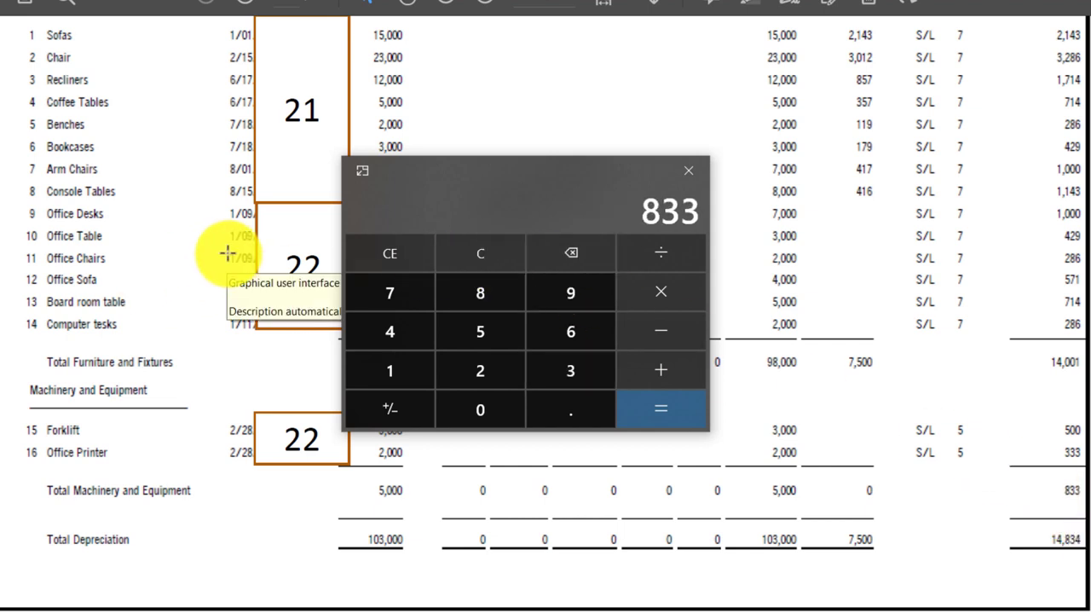
type("12*2")
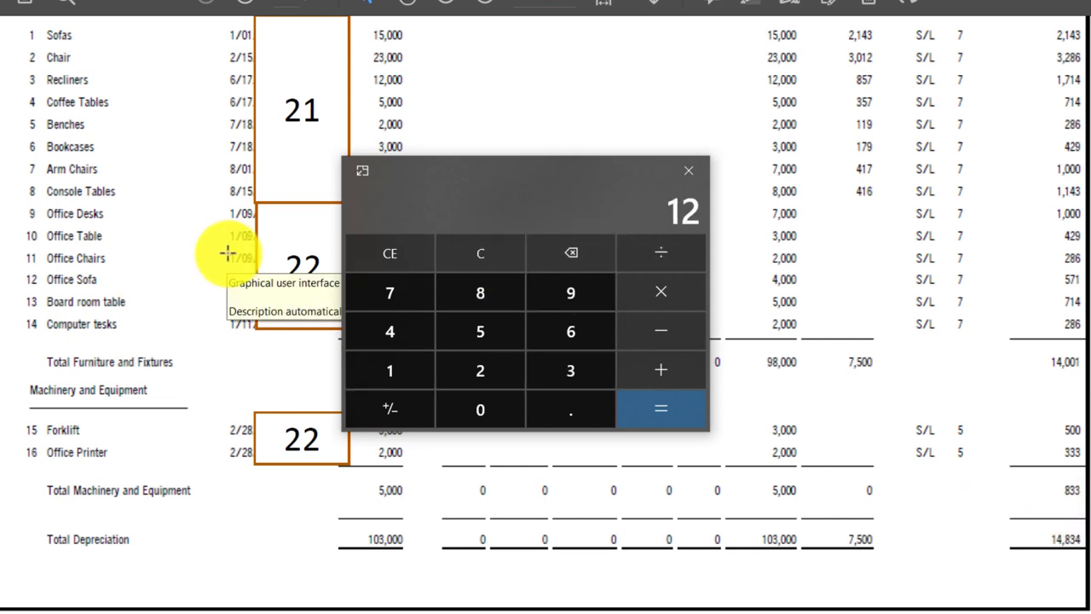
key("Return")
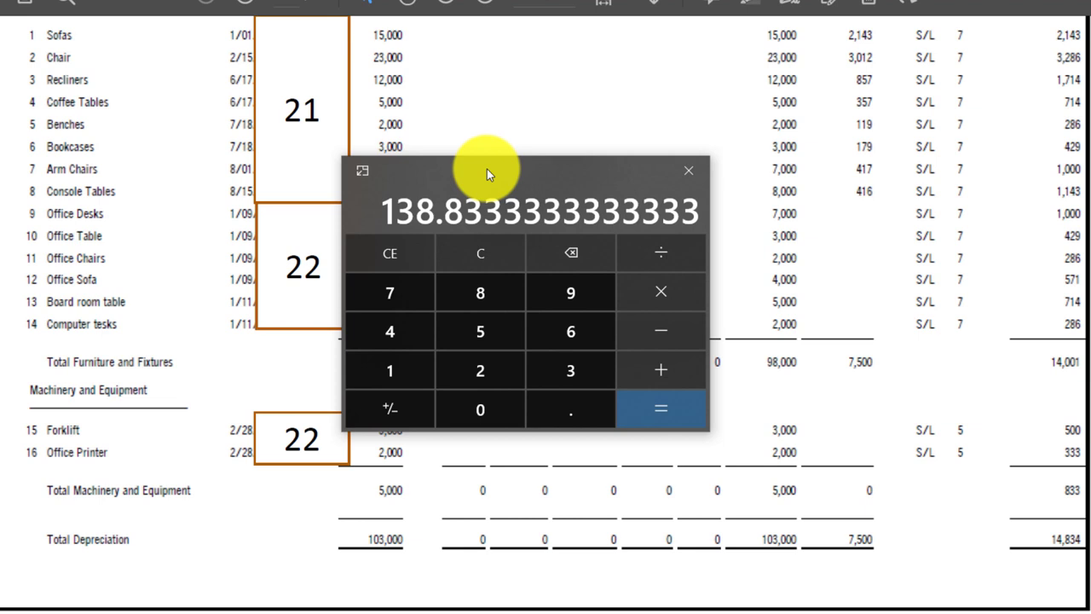
left_click_drag(486, 169, 1090, 179)
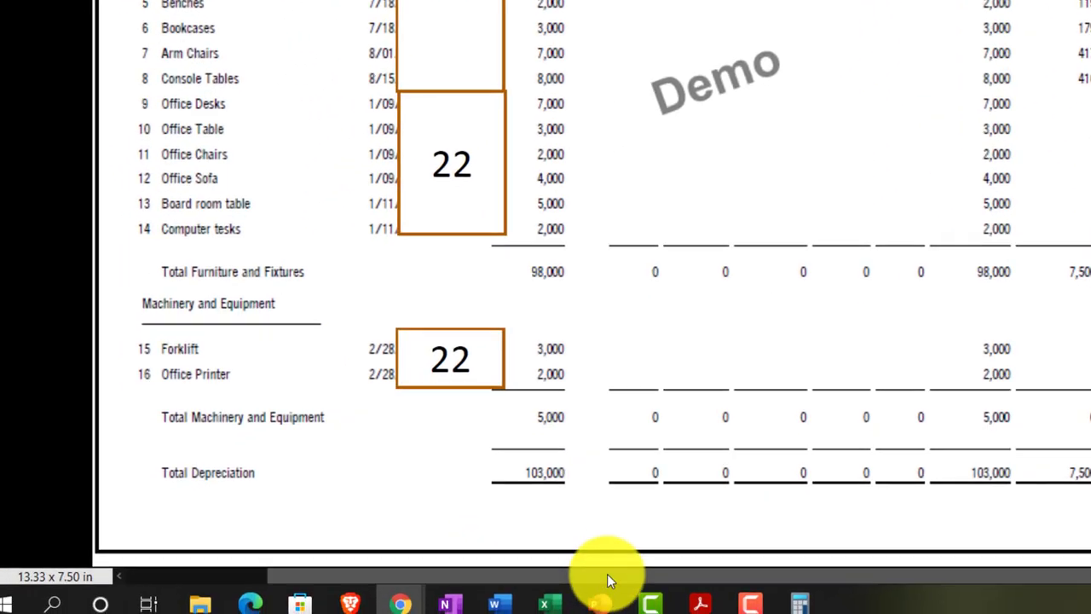
Step: Switch back to the QuickBooks browser window and return from the furniture and fixture asset register to the Chart of Accounts
mouse_move(434, 590)
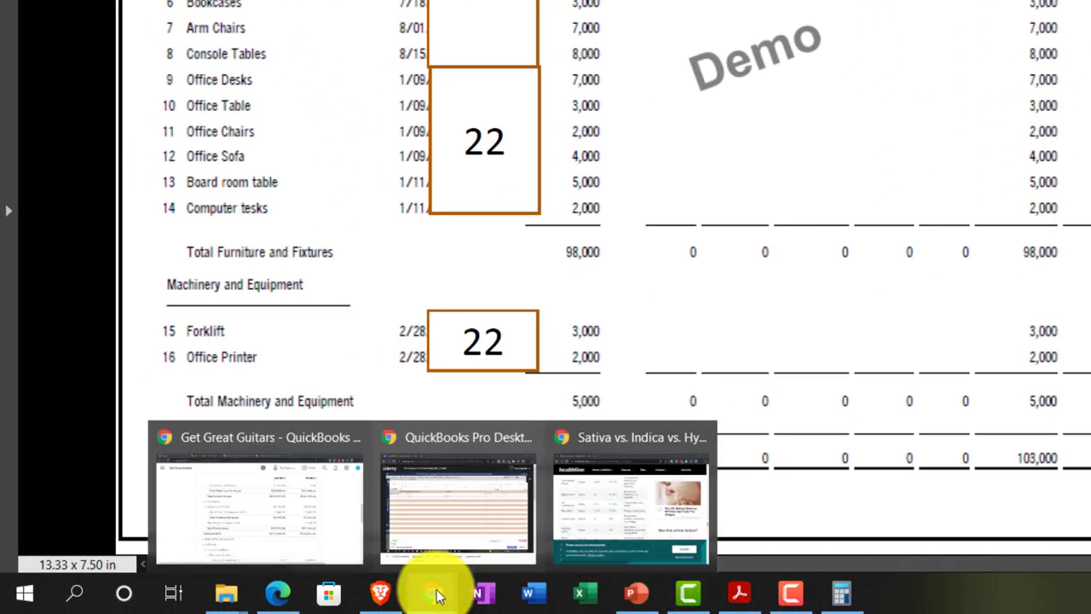
left_click(385, 563)
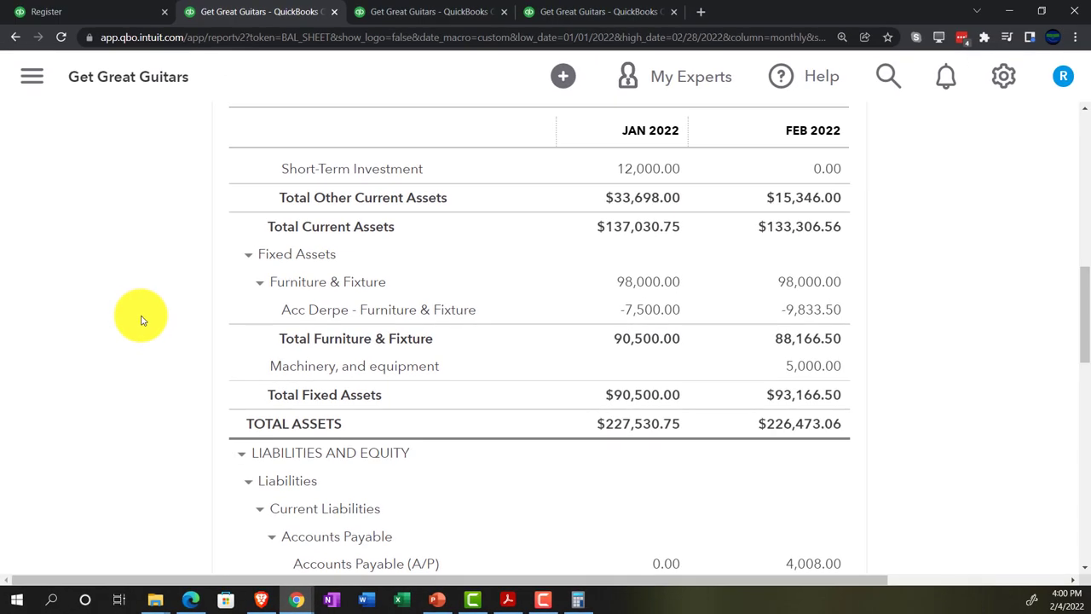
scroll(331, 400, "up", 5)
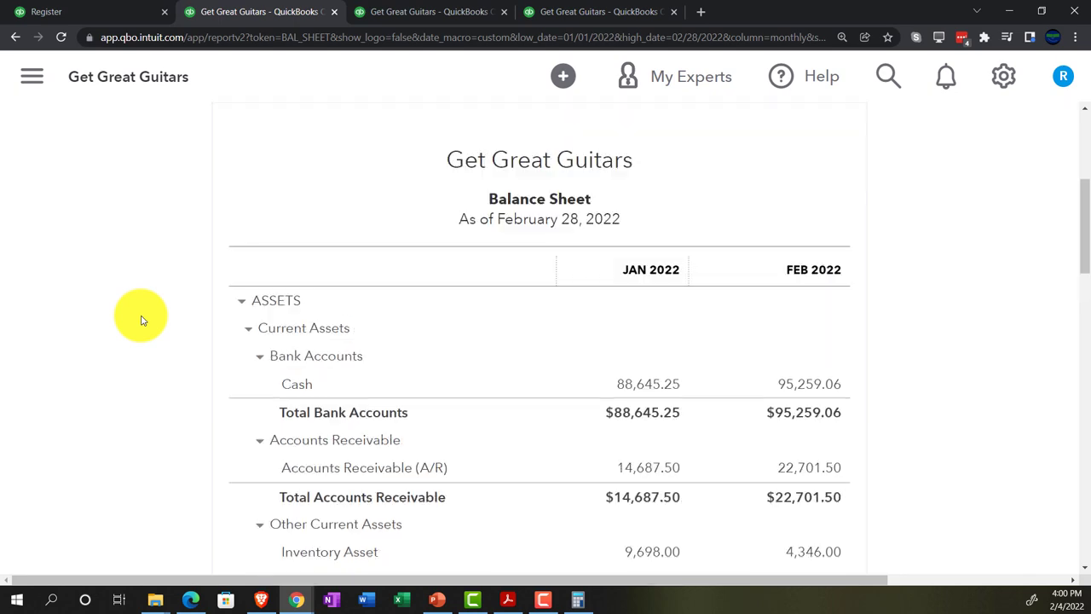
left_click(92, 12)
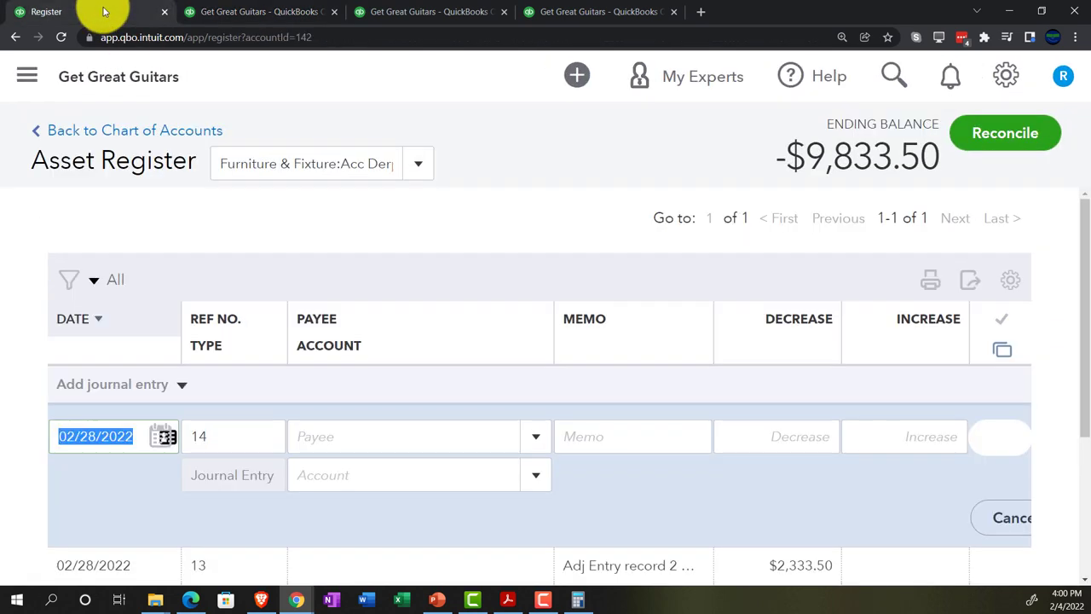
left_click(70, 130)
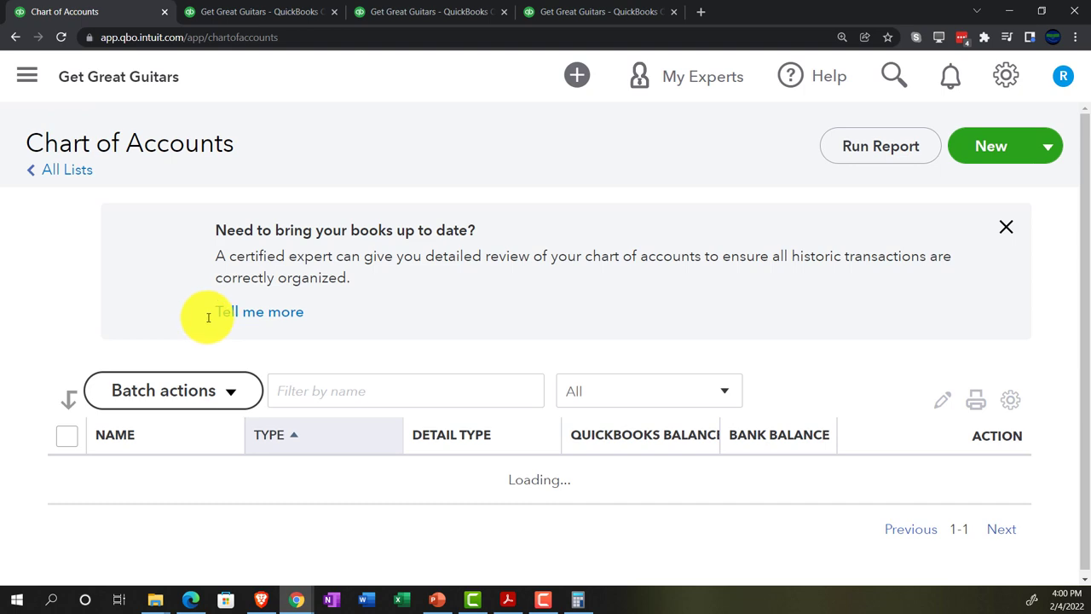
Step: Open the register of the Machinery & Equipment accumulated depreciation account and start a new journal entry in it
scroll(208, 317, "down", 5)
key("ctrl+minus")
key("ctrl+minus")
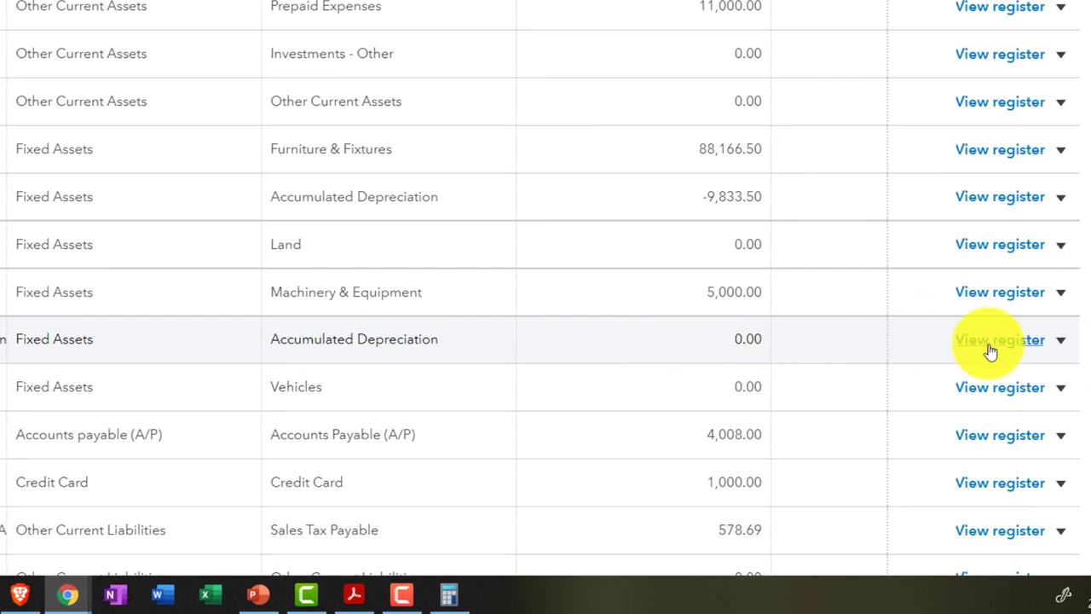
left_click(990, 348)
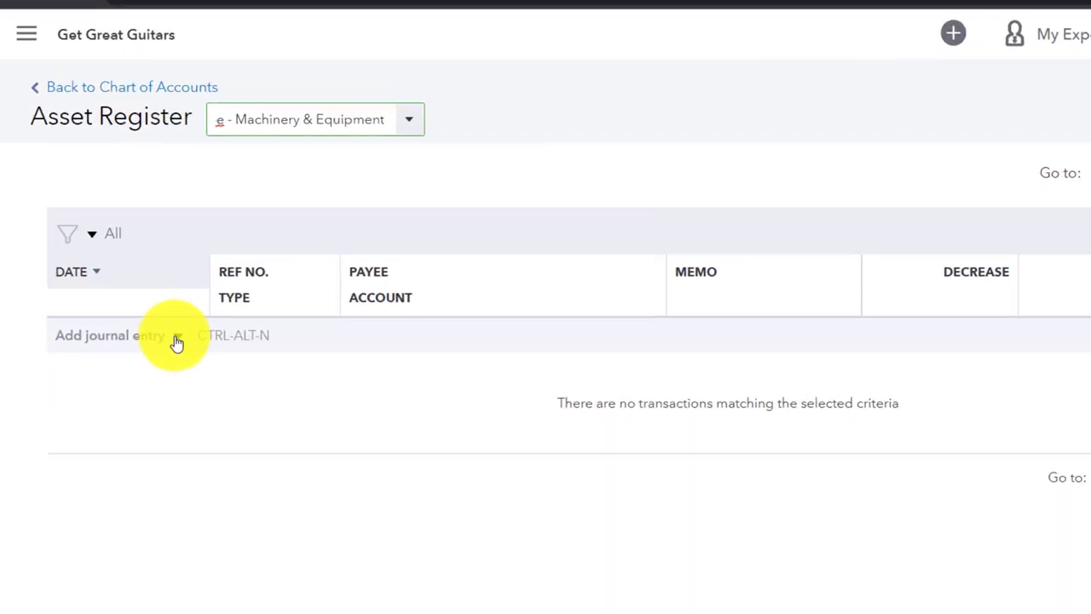
left_click(132, 295)
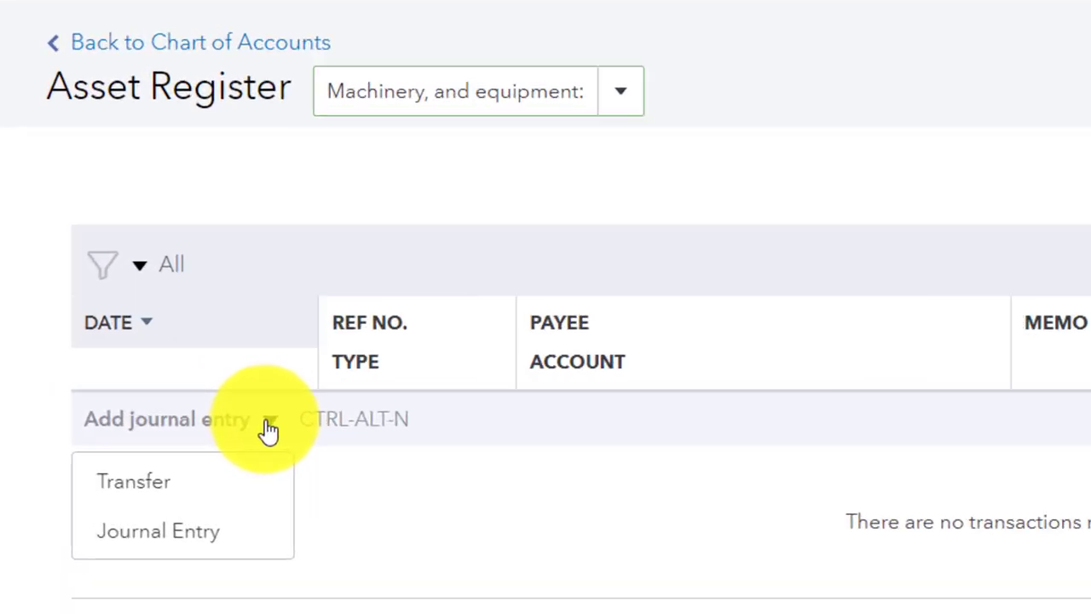
left_click(234, 537)
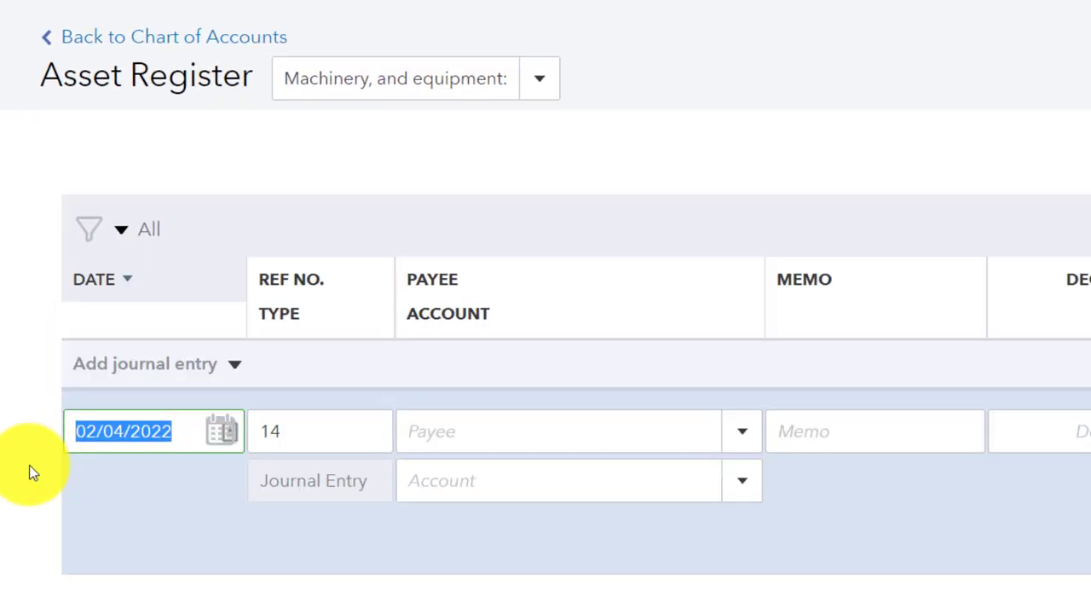
Step: Date the new Machinery & Equipment journal entry 02/28/2022 and give it the memo "Adj entry"
type("02/28/202")
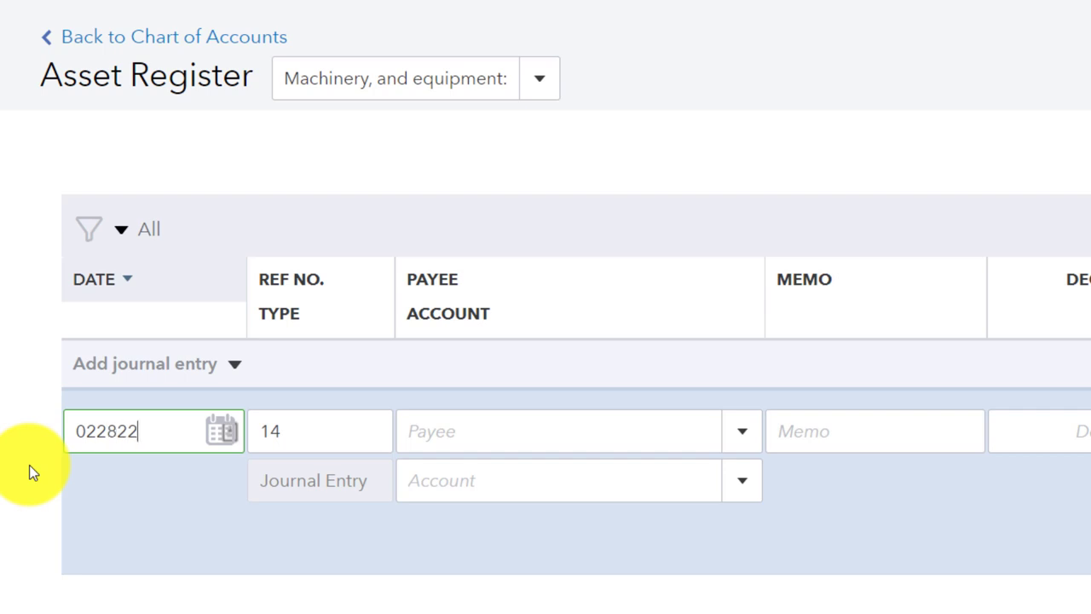
key("Tab")
key("Tab")
key("Tab")
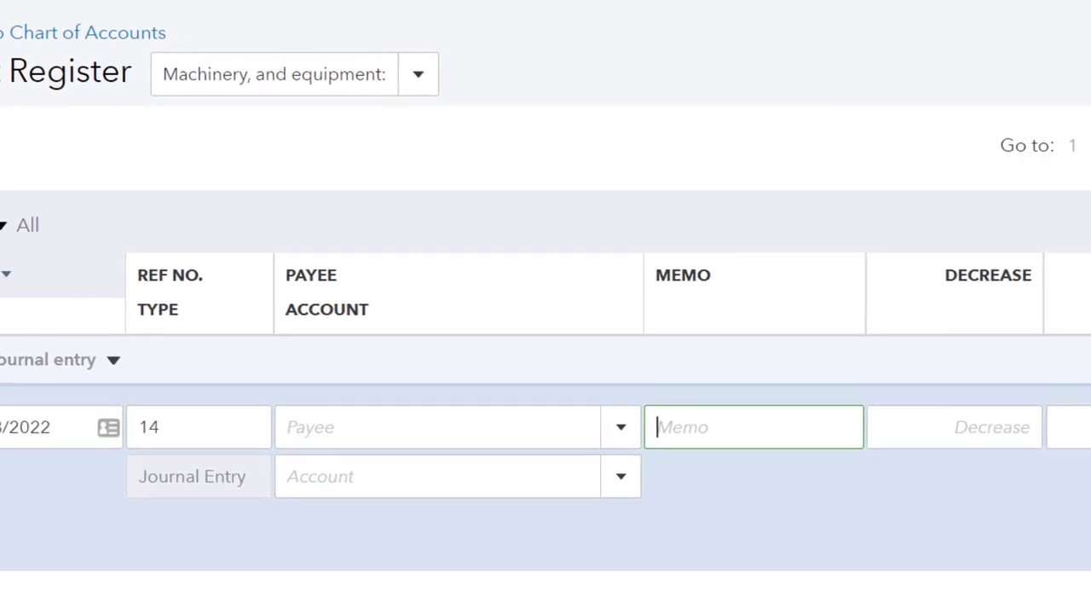
type("Adj entry")
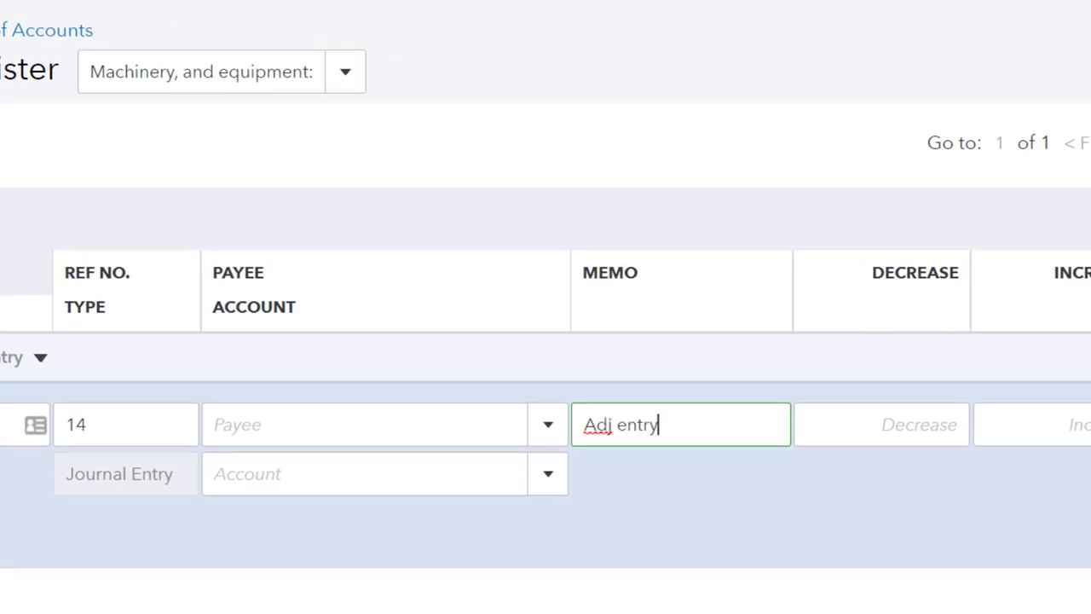
key("Tab")
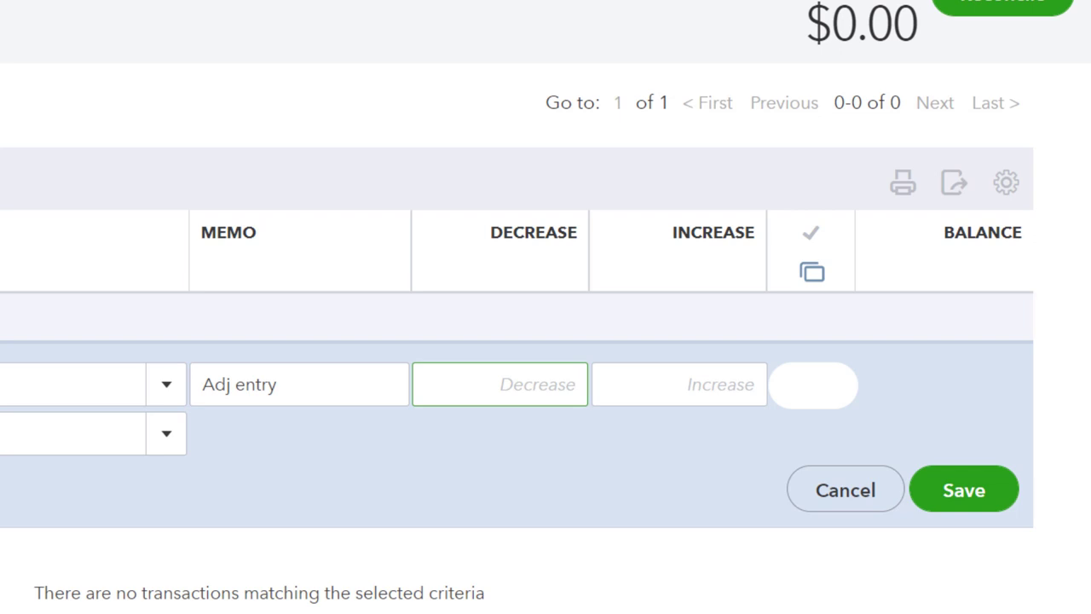
Step: Enter a decrease of 138.83 with Depreciation as the offsetting account and save the journal entry
type("138.83")
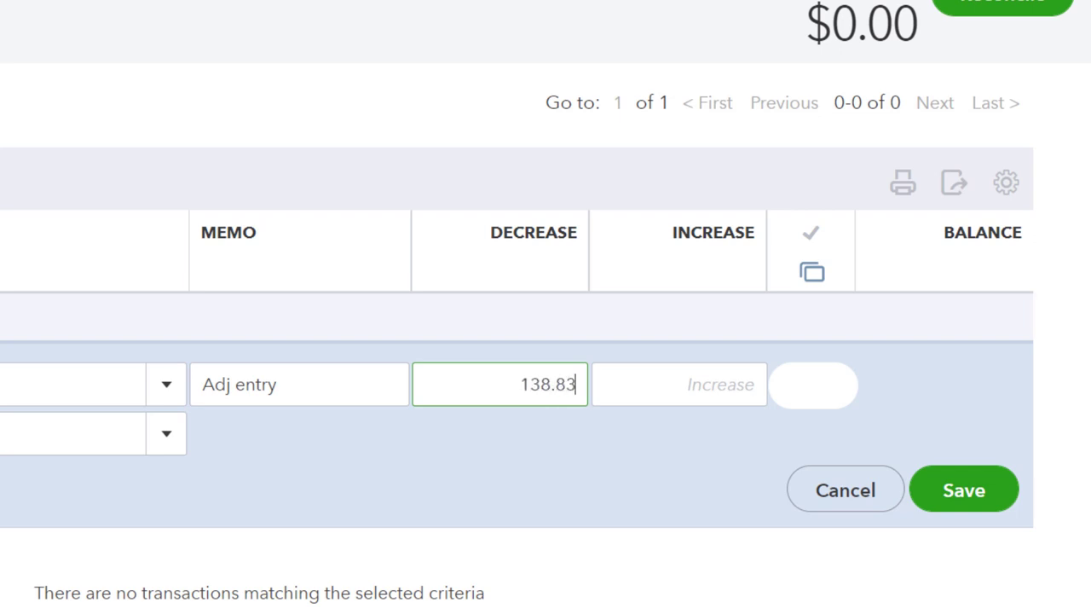
key("Tab")
key("Tab")
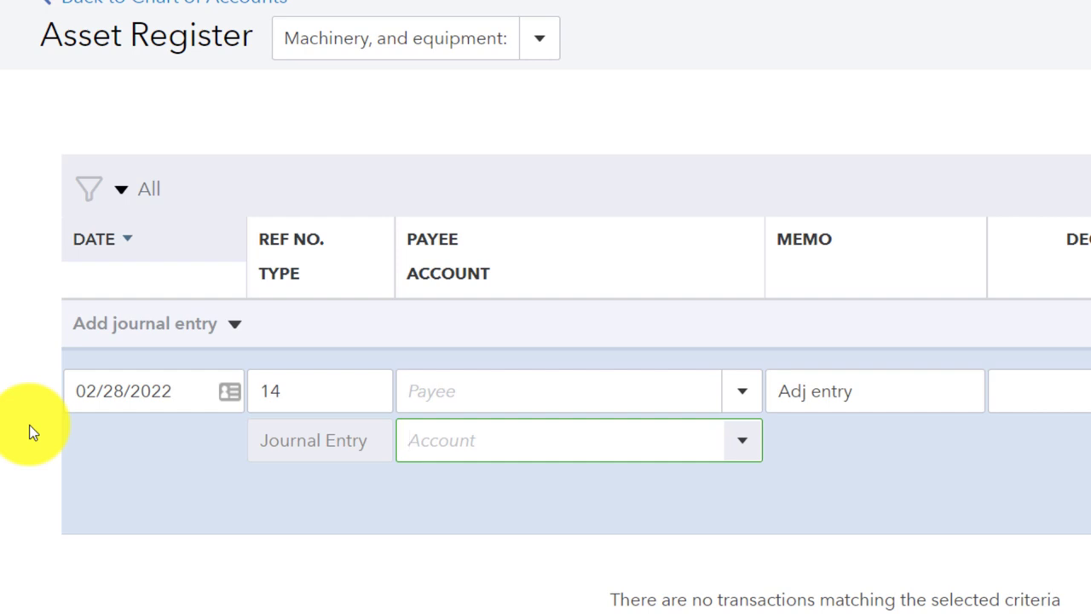
type("Depreciation")
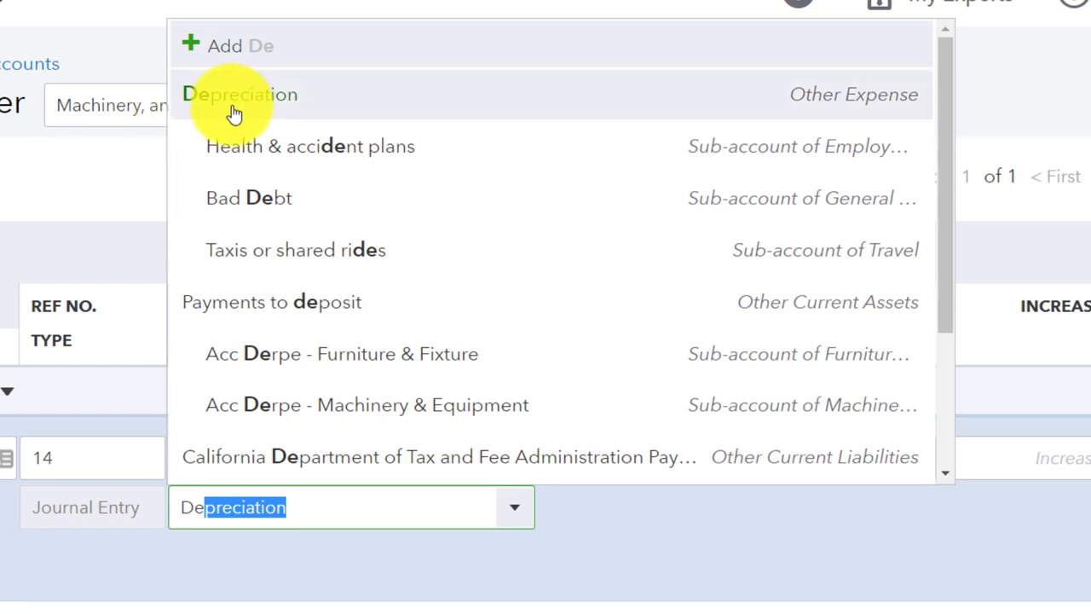
left_click(229, 104)
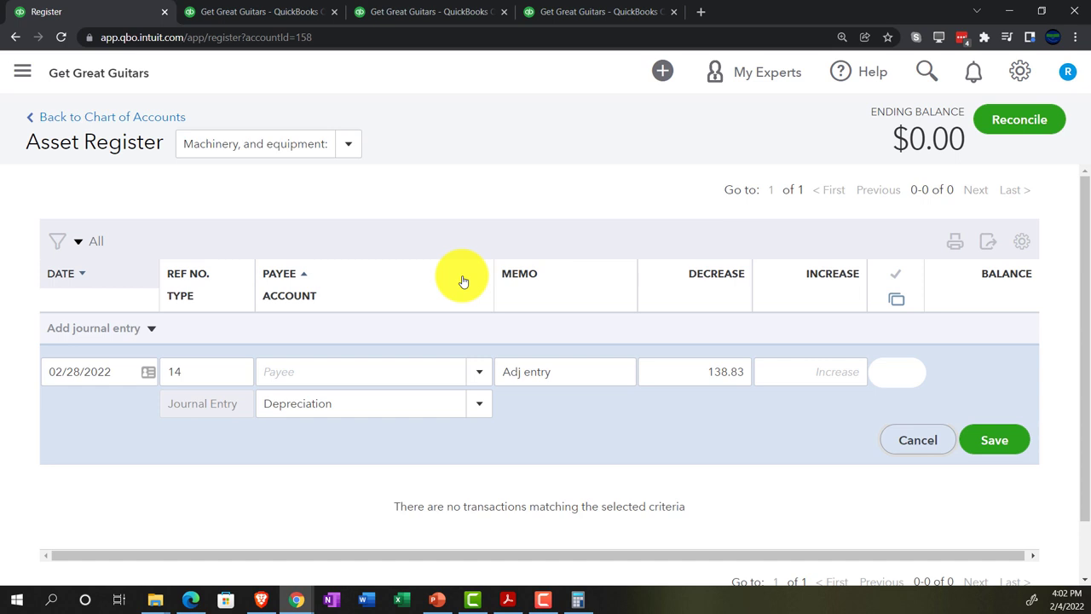
left_click(990, 450)
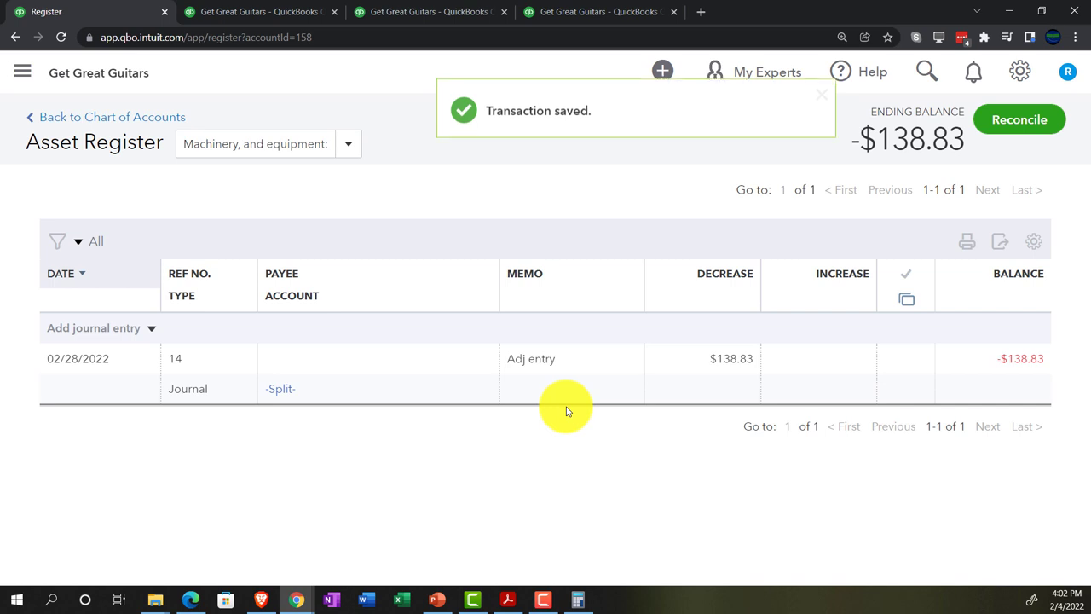
Step: Return to the refreshed January to February 2022 Balance Sheet and examine accumulated depreciation under Fixed Assets
left_click(254, 14)
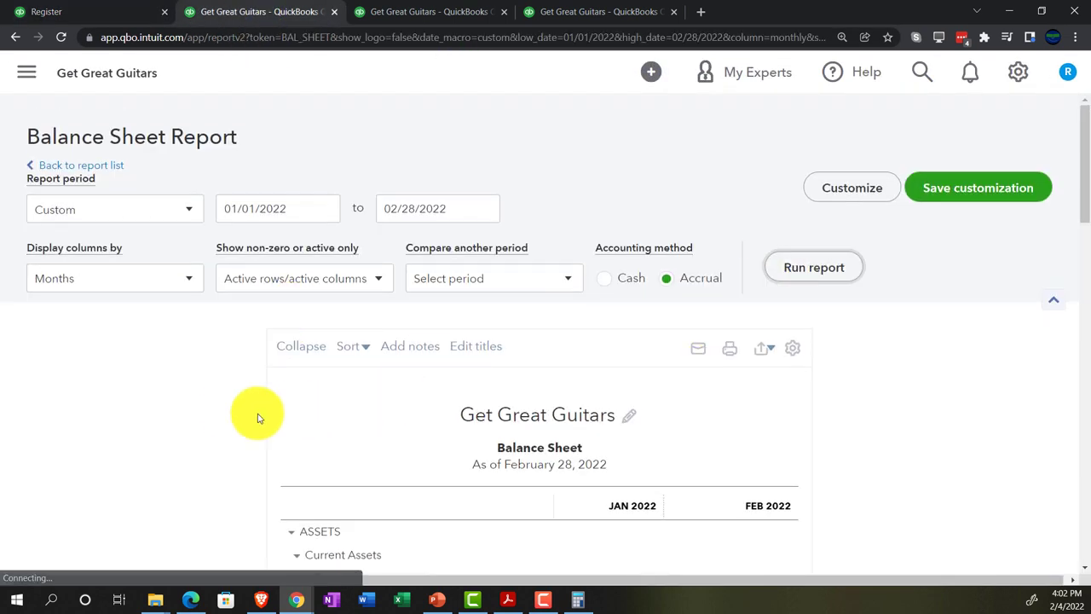
scroll(195, 407, "down", 3)
key("ctrl+plus")
key("ctrl+plus")
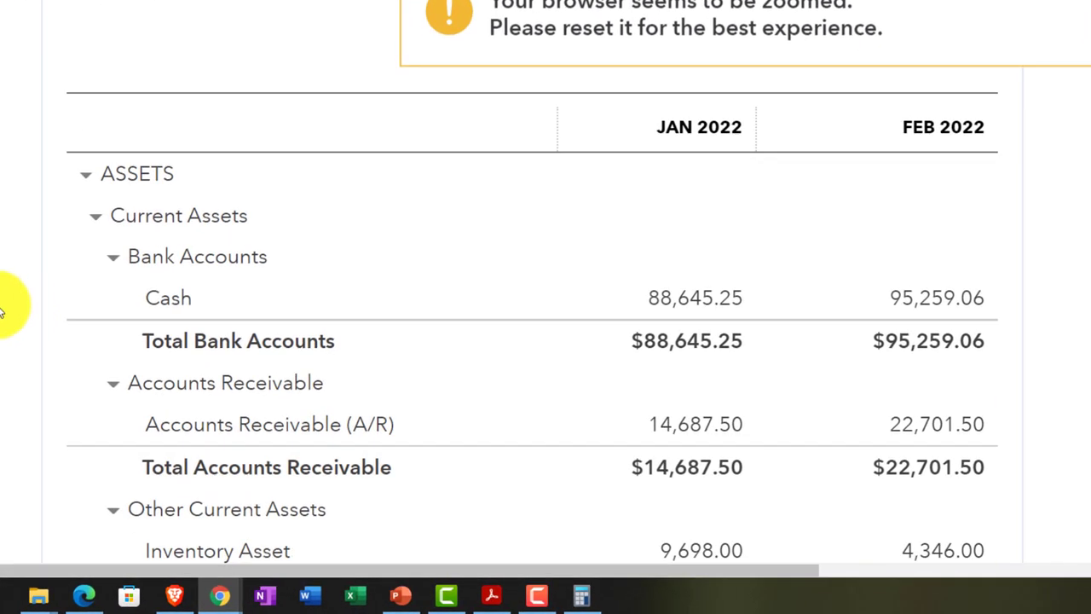
scroll(13, 303, "down", 3)
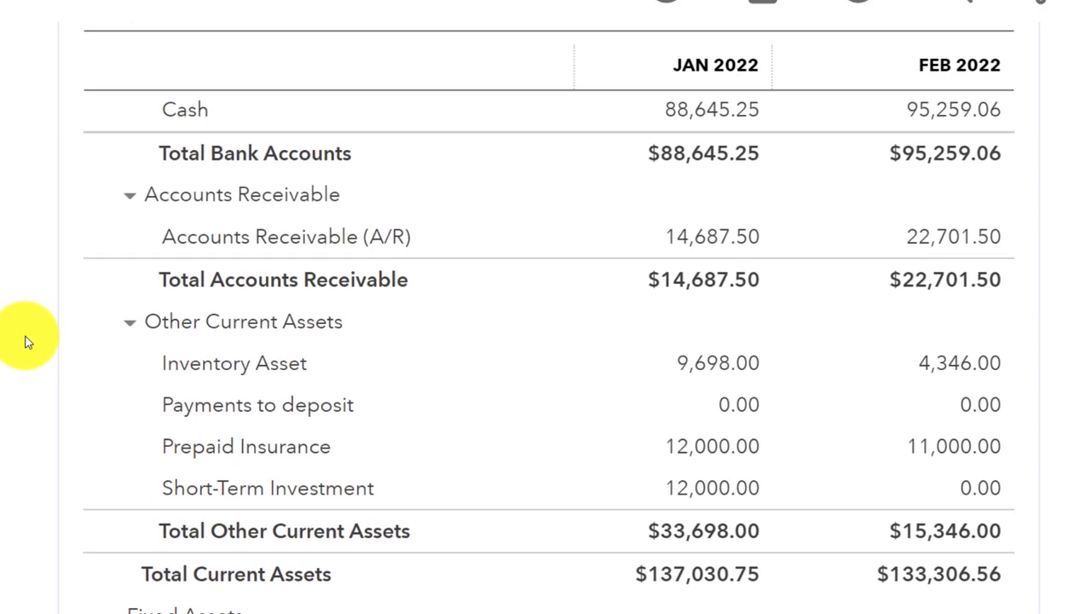
scroll(26, 340, "down", 1)
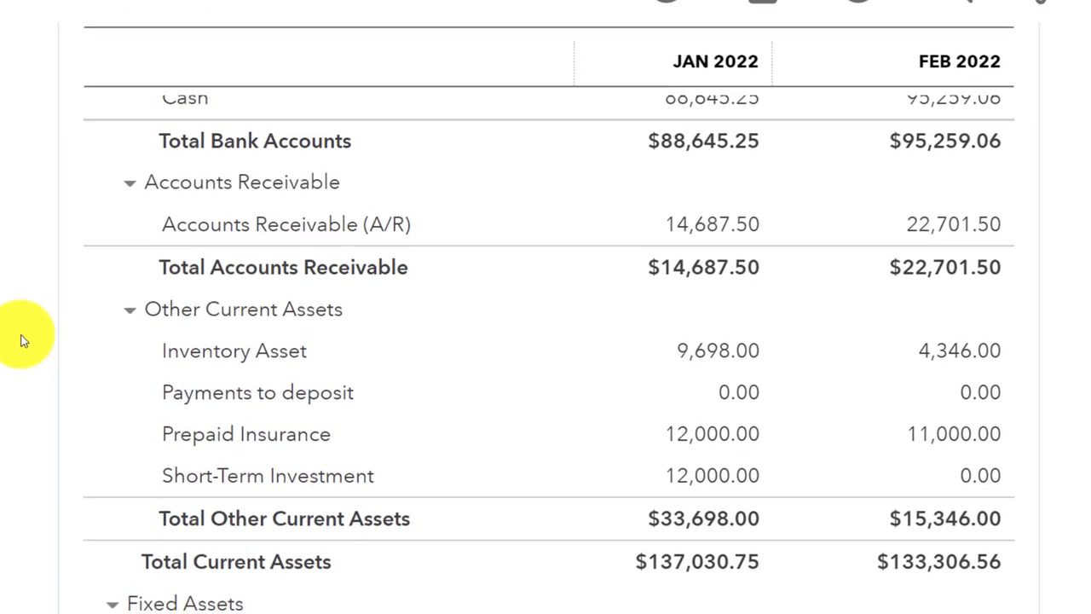
scroll(24, 341, "down", 3)
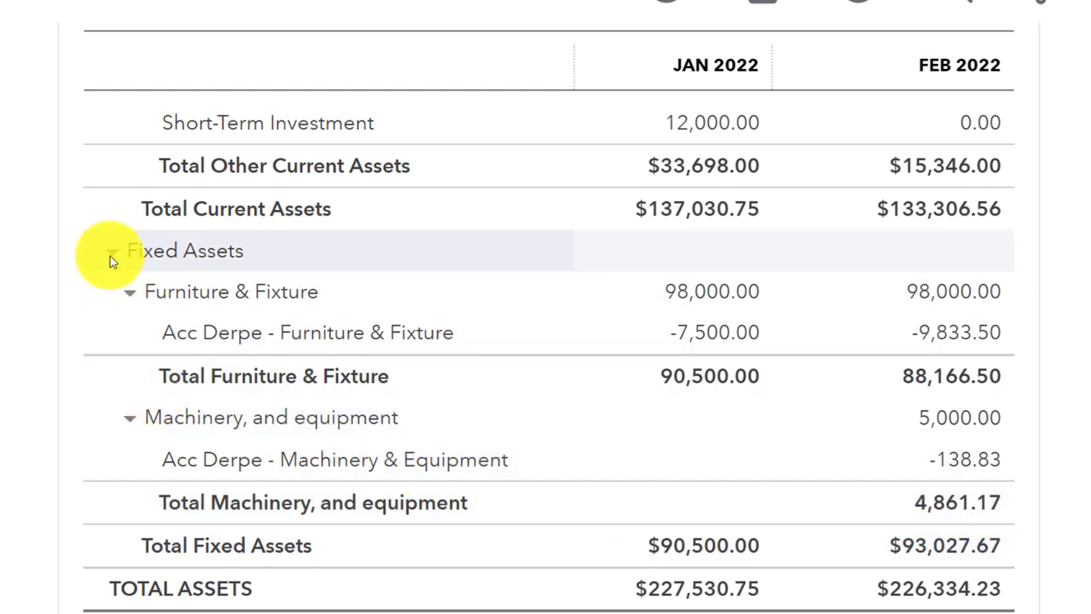
Step: Compare detailed and net fixed asset amounts by toggling the Fixed Assets groups, leaving Furniture & Fixture and Machinery, and equipment collapsed
left_click(112, 252)
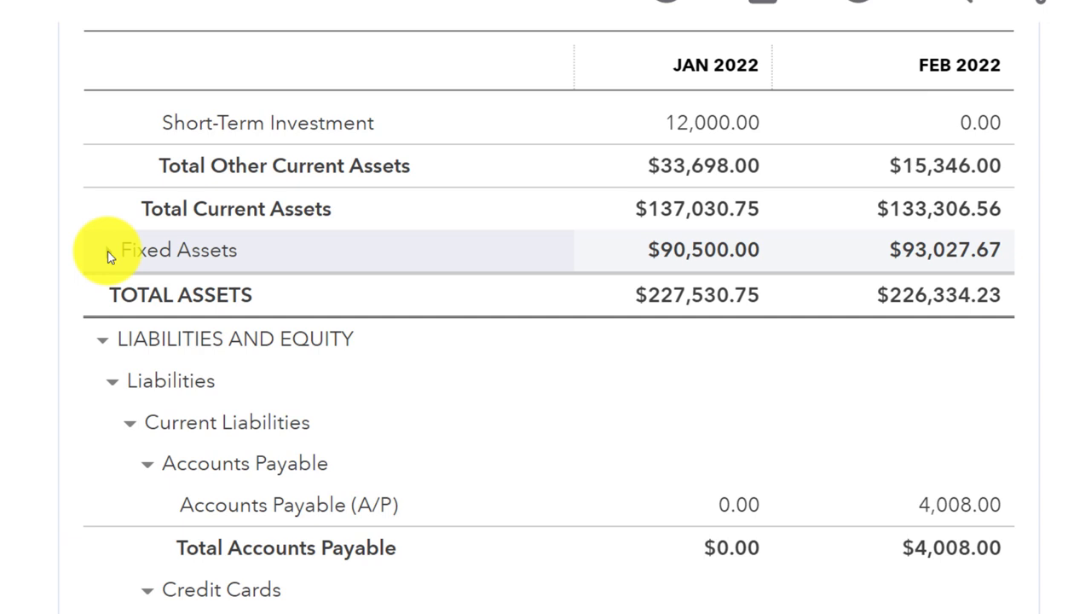
left_click(110, 254)
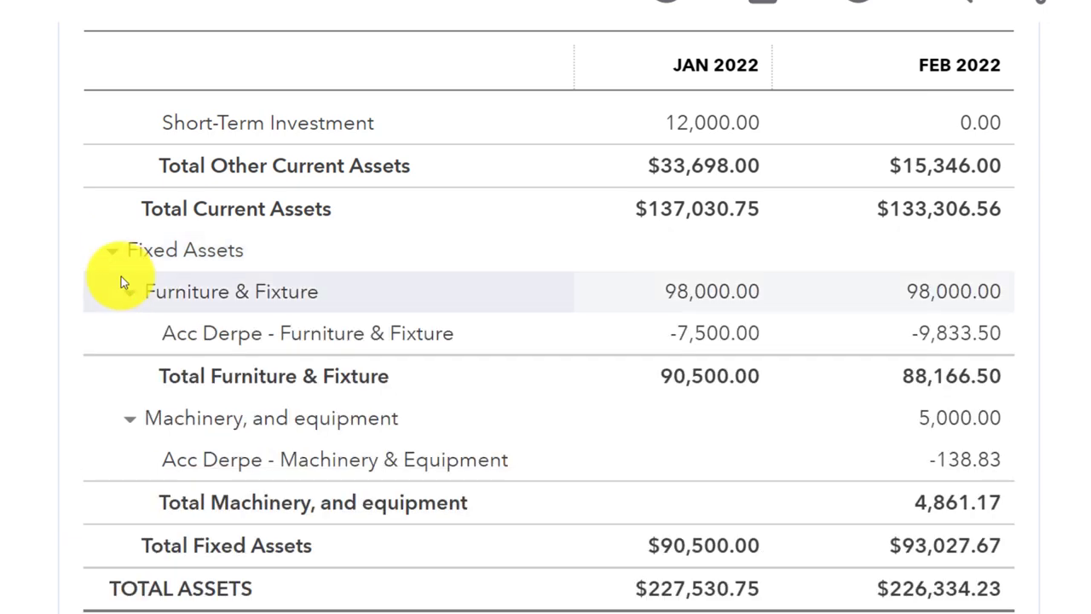
left_click(129, 294)
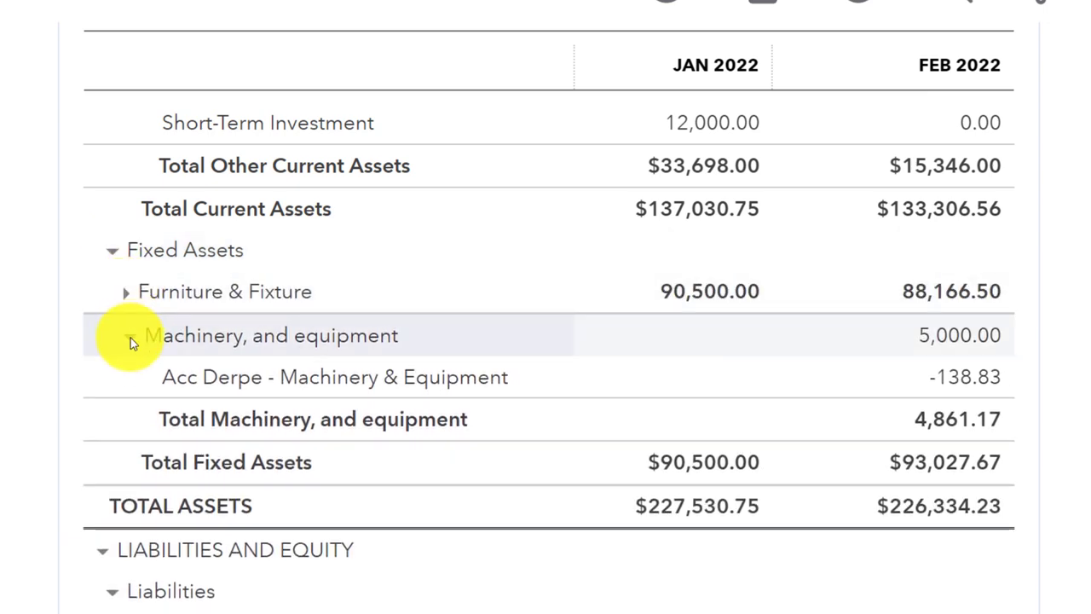
left_click(130, 337)
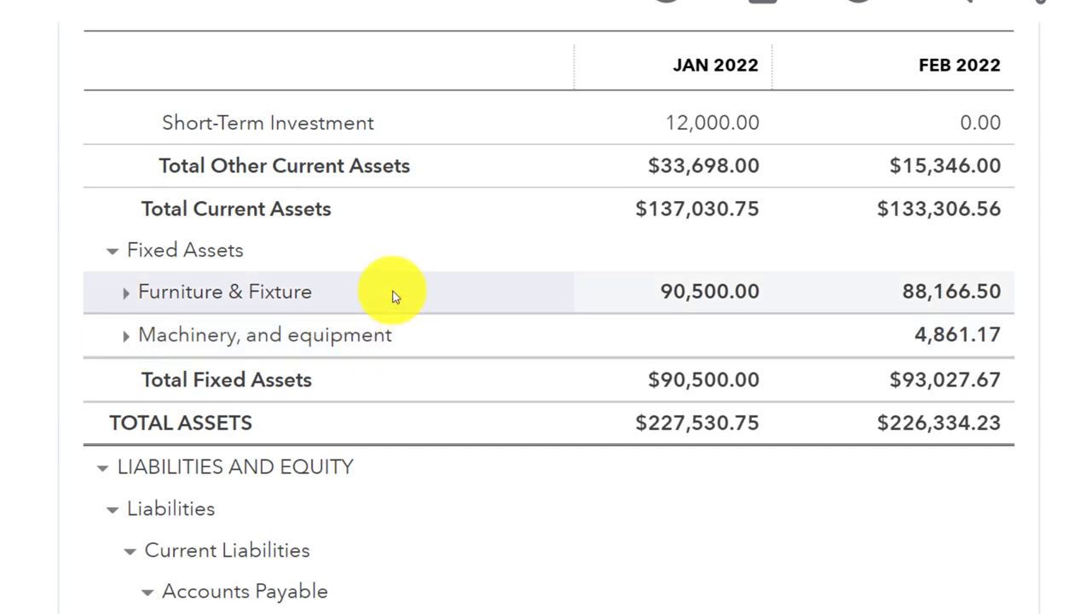
left_click(124, 294)
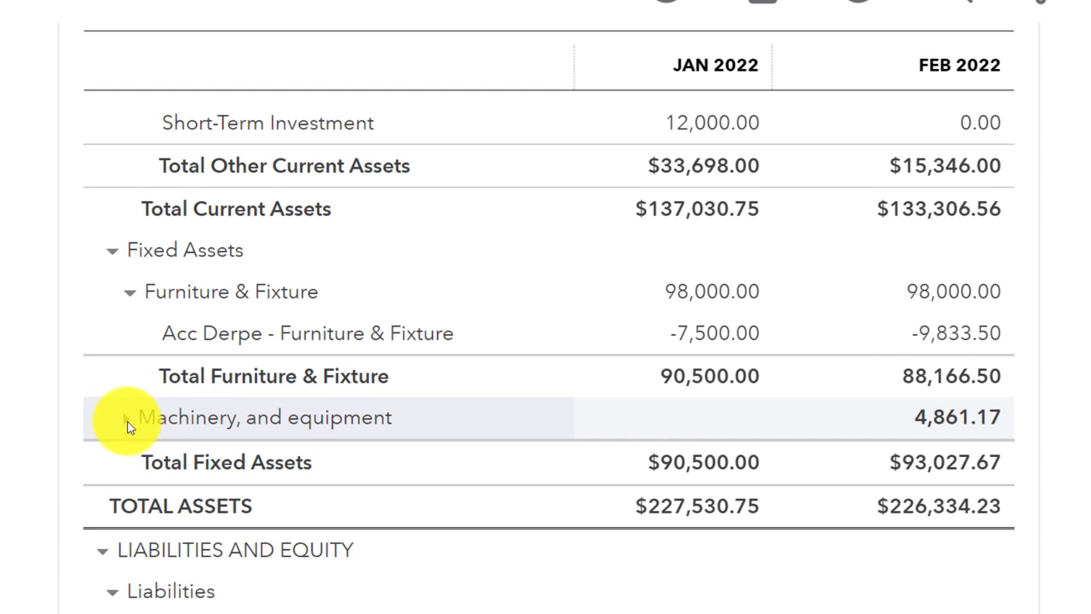
left_click(128, 423)
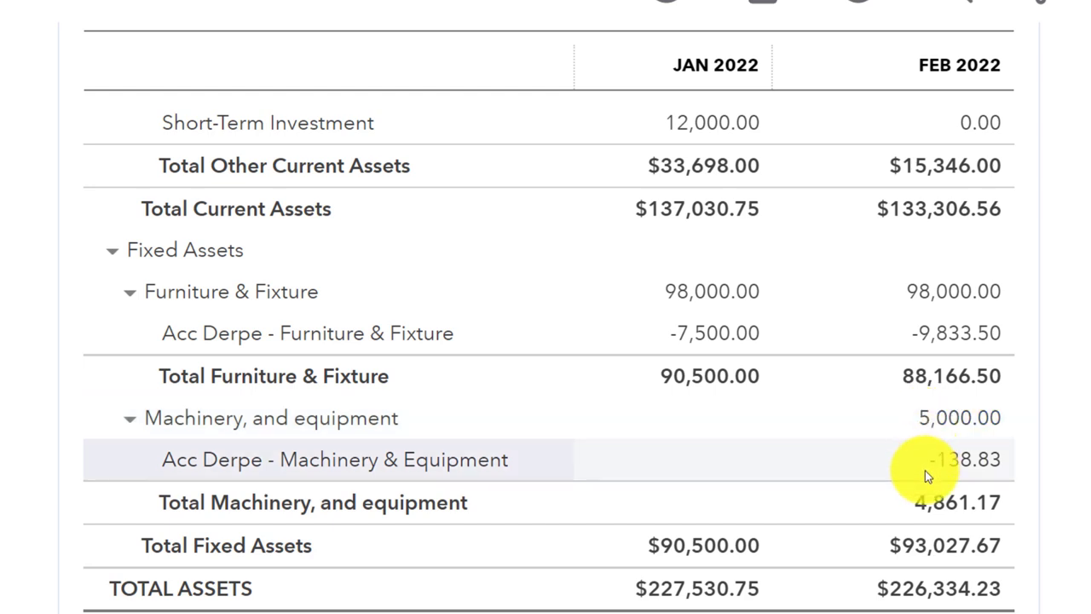
left_click(132, 419)
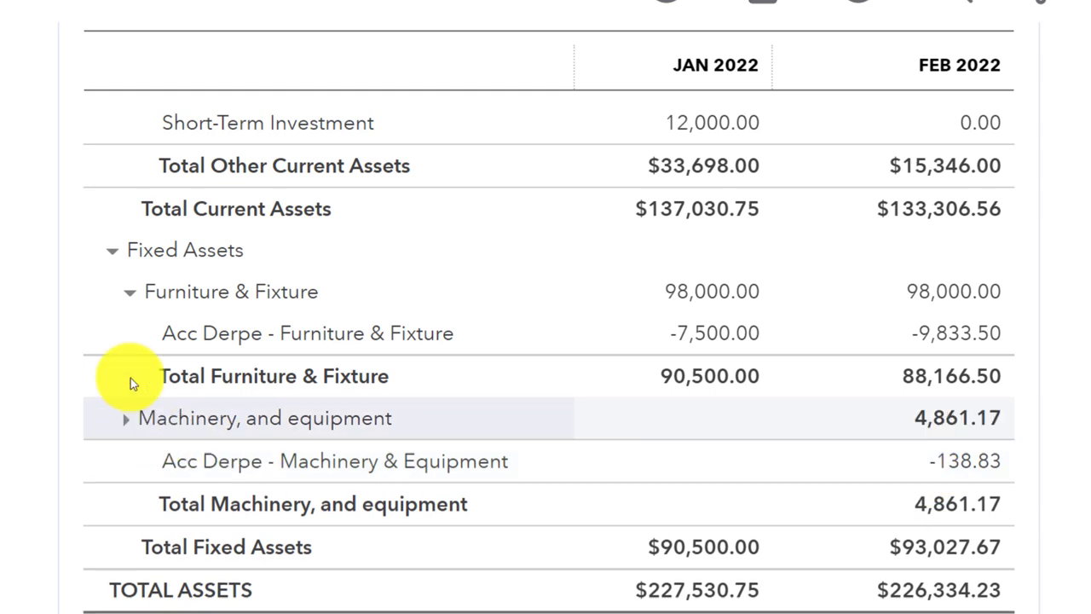
left_click(128, 296)
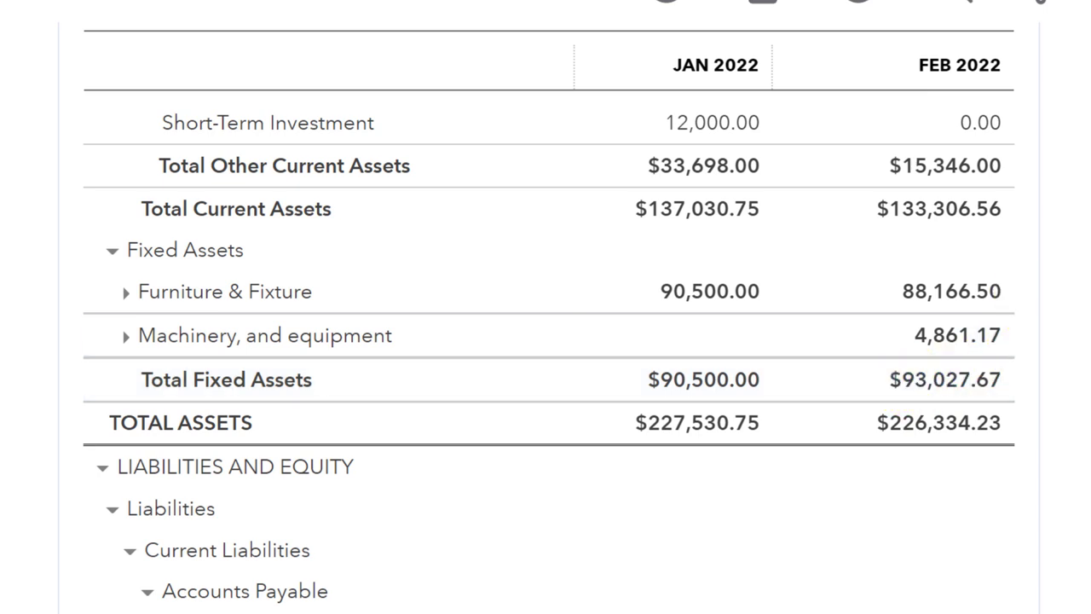
Step: Add the two net fixed asset amounts in the calculator as 88166.5 plus 4861.17, and move the calculator off the report
key("alt+Tab")
left_click_drag(790, 167, 408, 149)
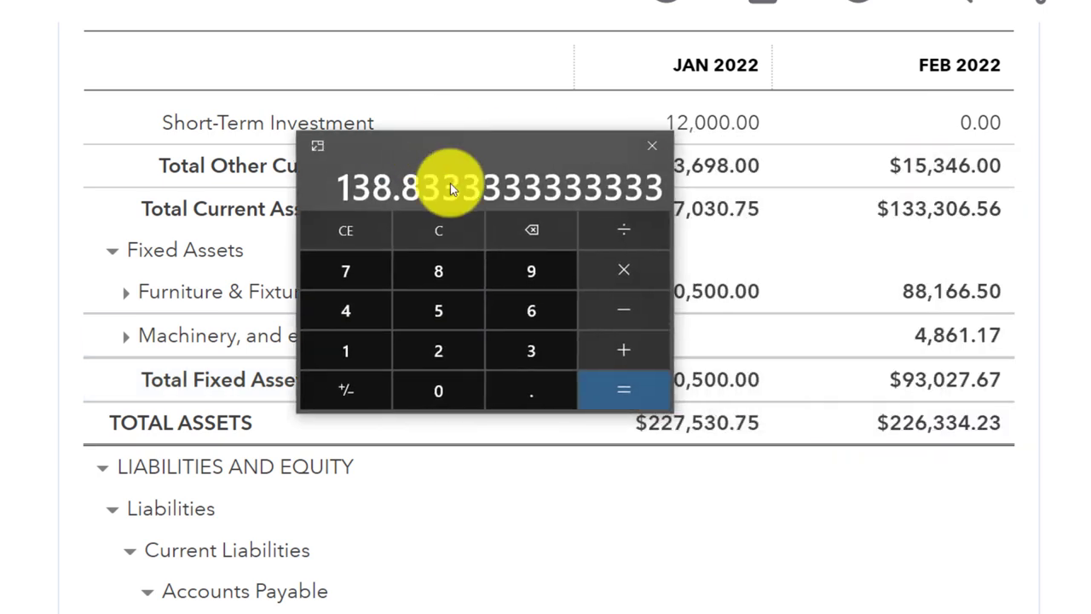
left_click(438, 230)
type("881")
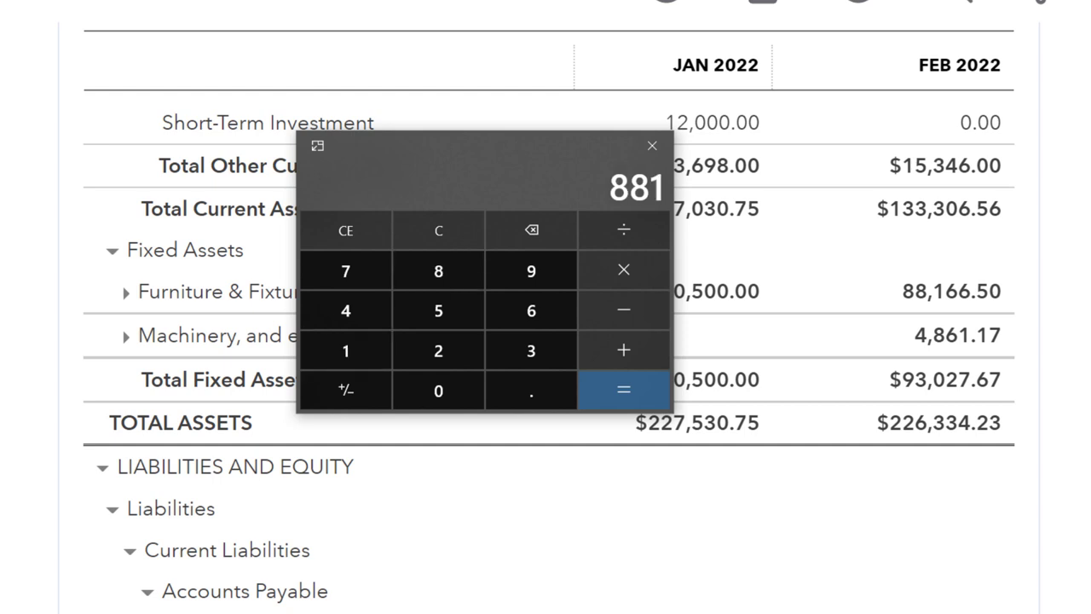
type("66.5+4861.17")
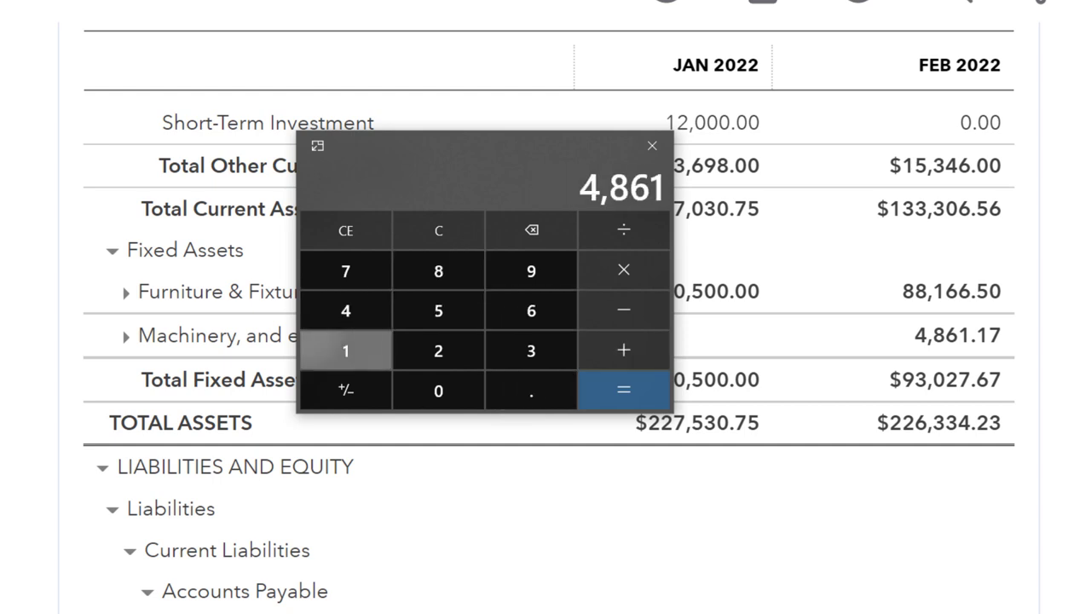
key("Return")
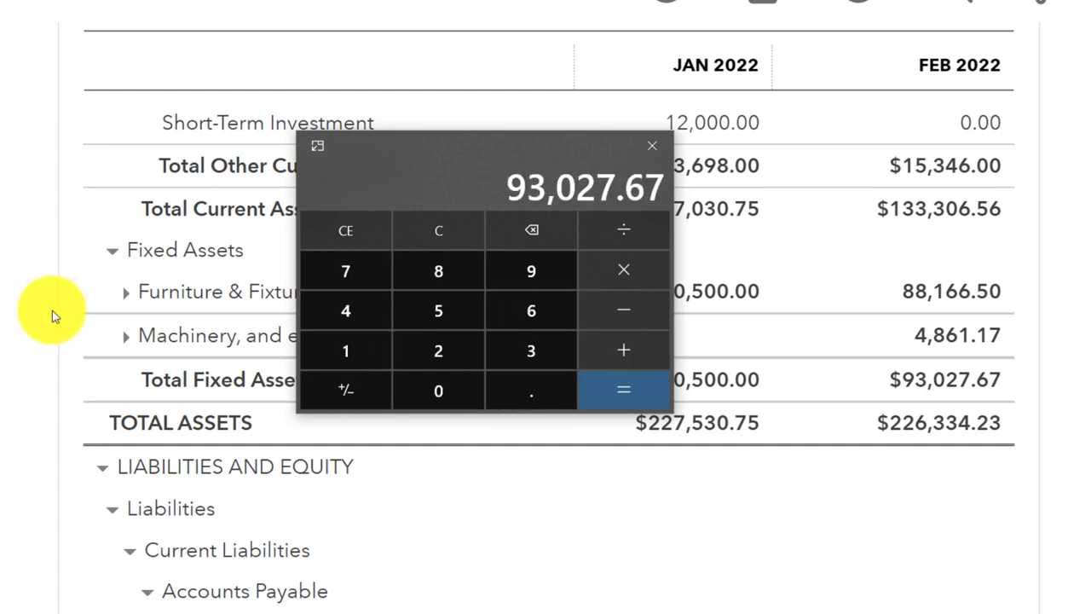
left_click_drag(421, 150, 1090, 150)
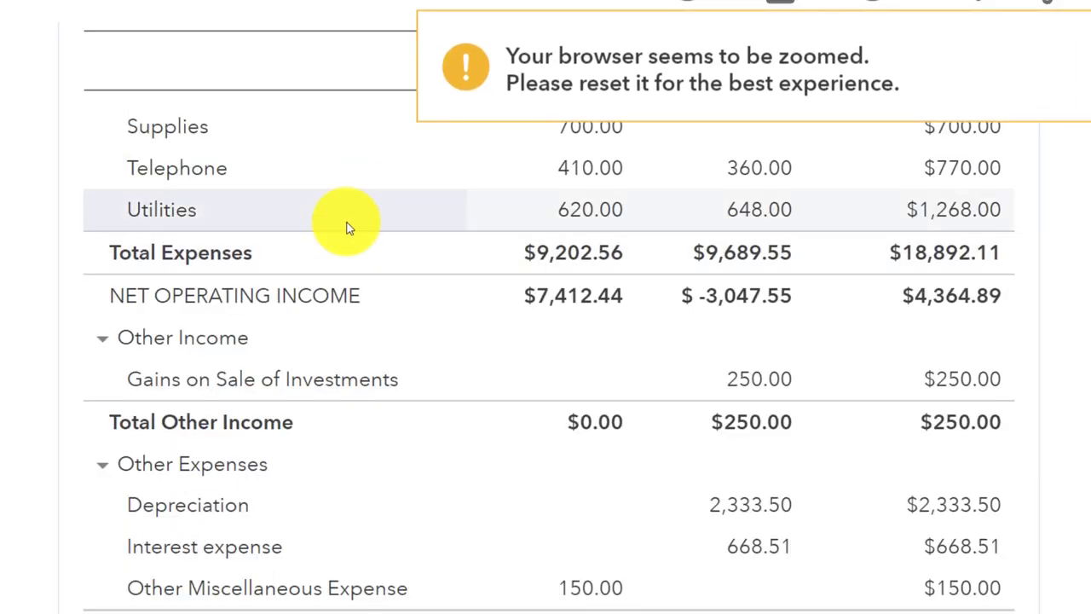
Step: Refresh the January to February 2022 Profit and Loss report and examine Depreciation under Other Expenses
scroll(406, 353, "up", 15)
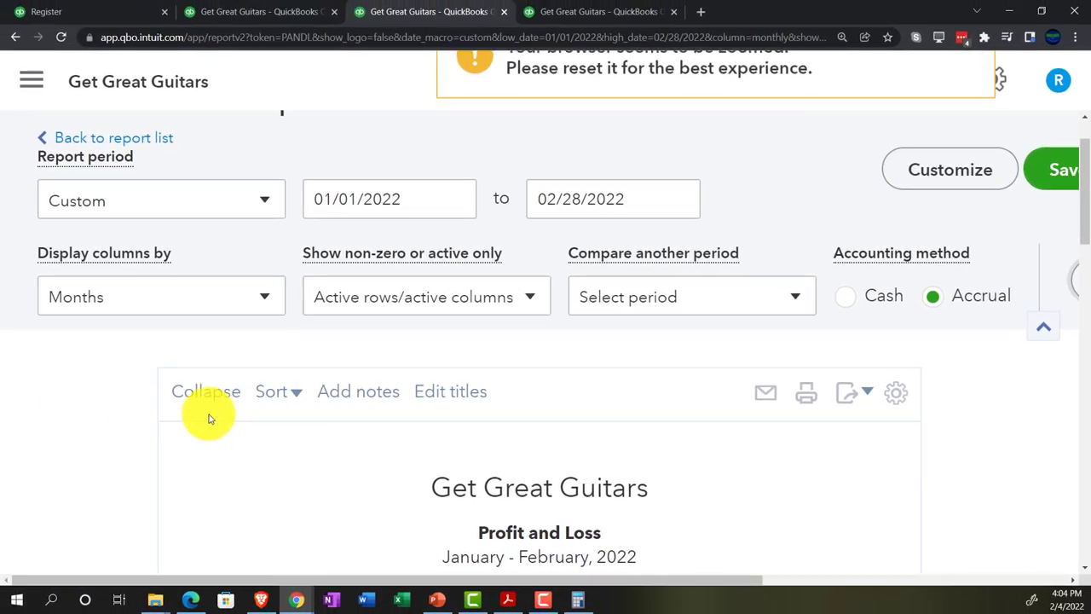
scroll(97, 431, "down", 6)
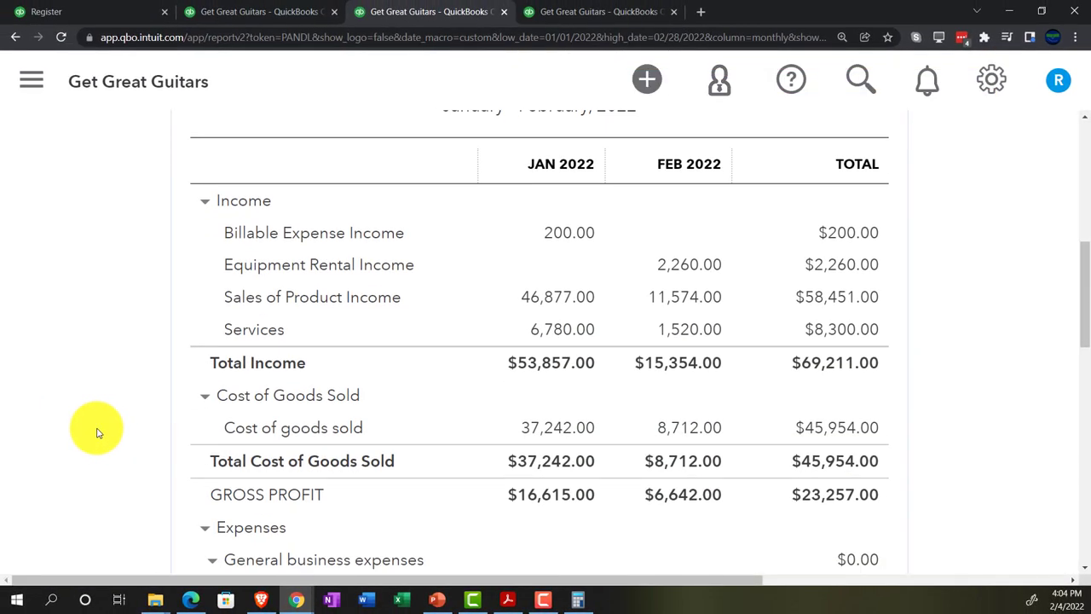
scroll(97, 431, "down", 5)
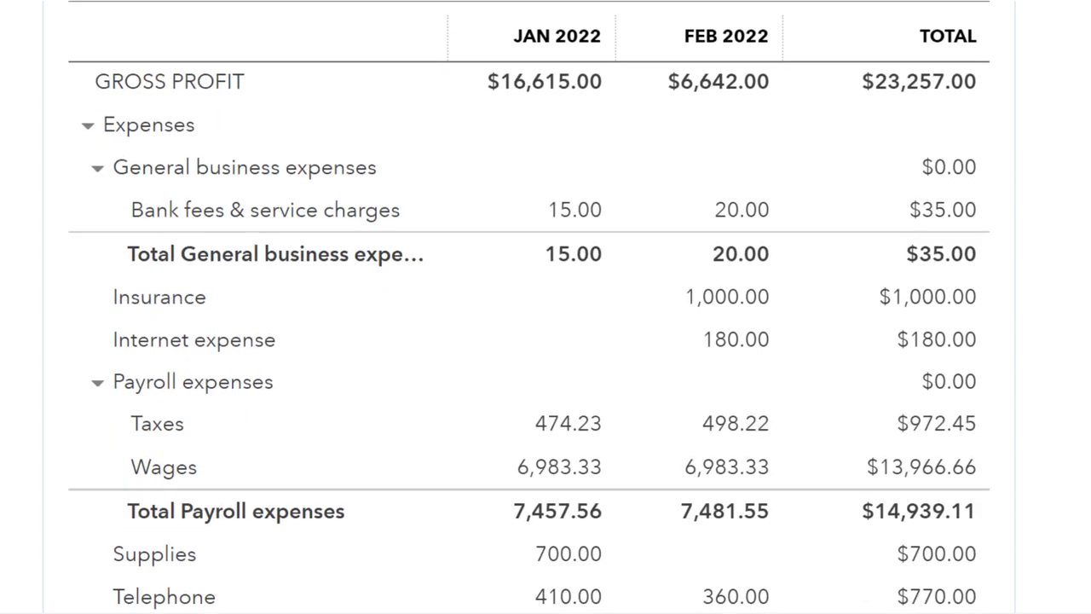
scroll(528, 341, "down", 2)
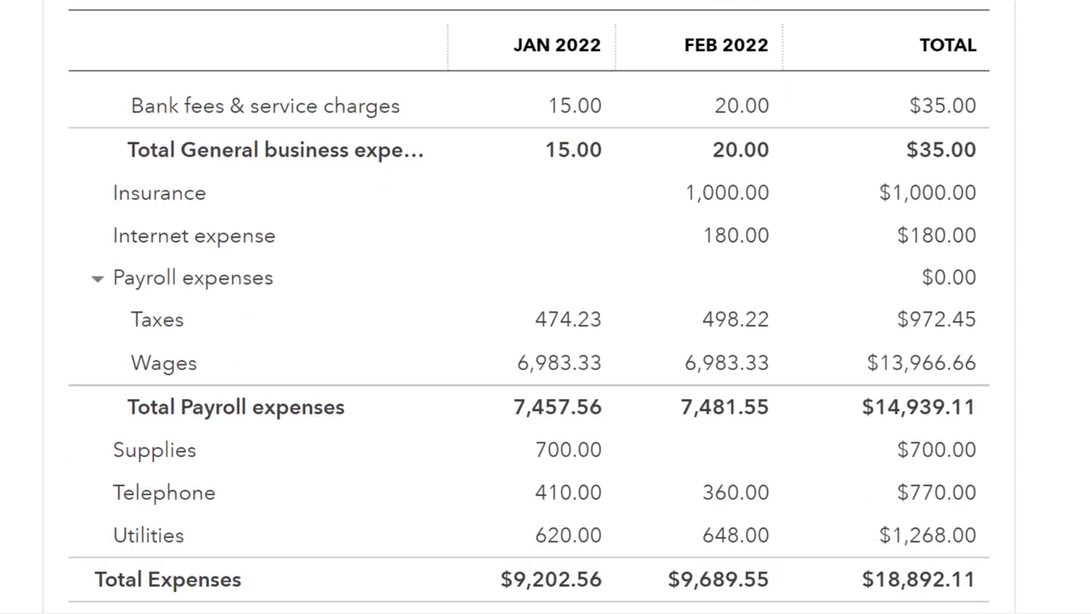
scroll(528, 341, "down", 4)
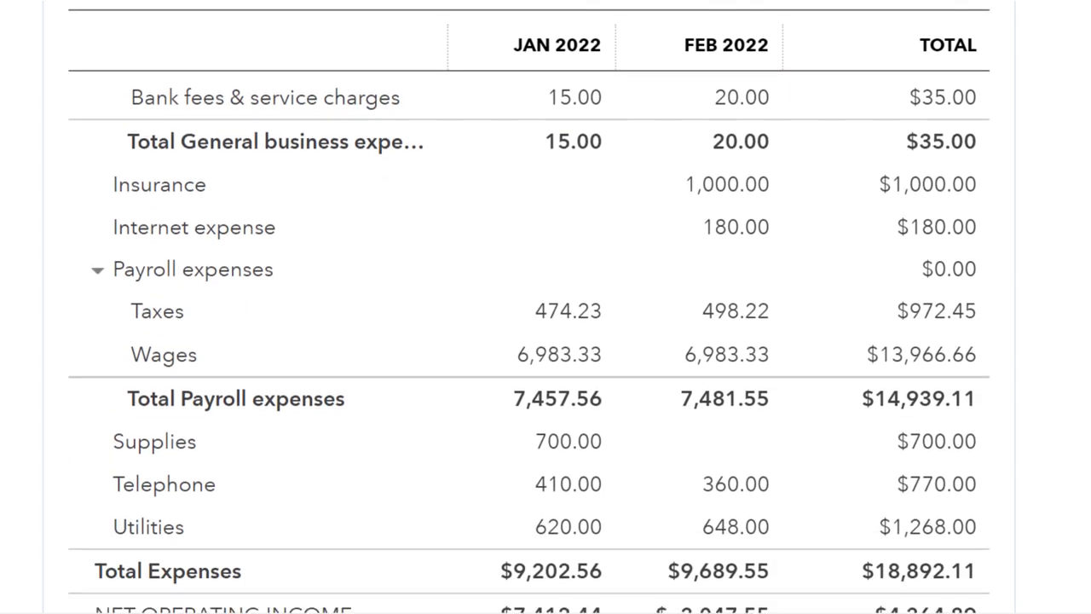
scroll(529, 340, "down", 3)
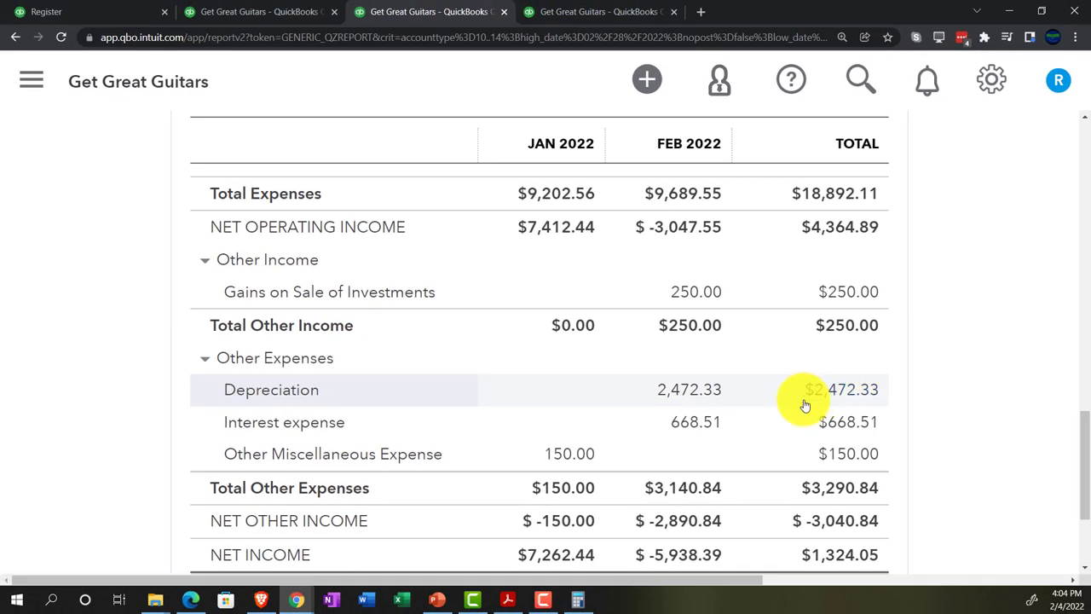
Step: Open the transaction detail behind total Depreciation on the Profit and Loss and view its journal entries with their amounts
left_click(804, 401)
scroll(341, 384, "down", 1)
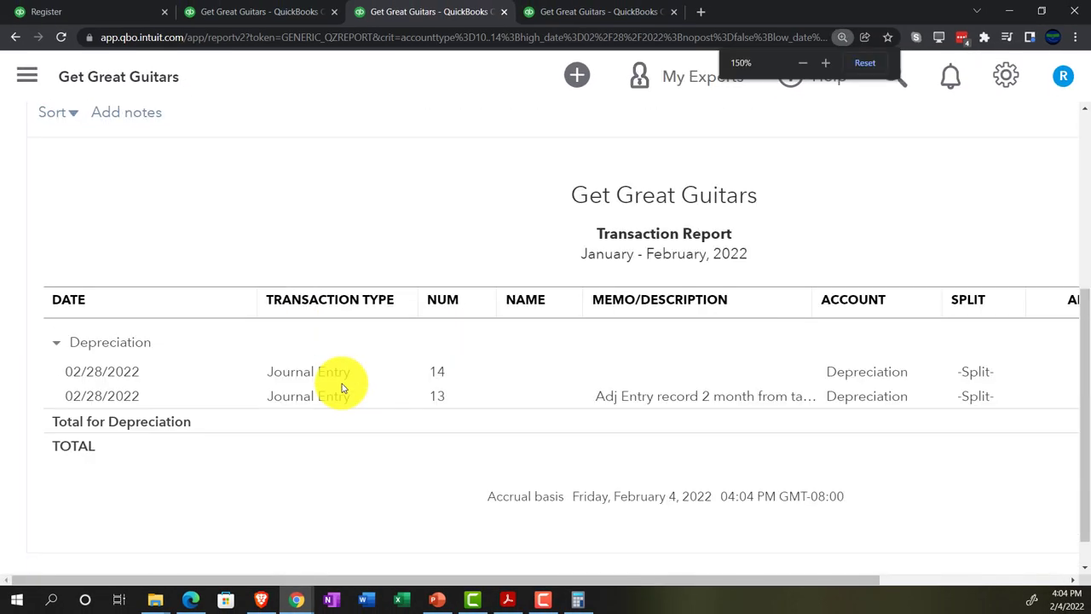
key("ctrl+minus")
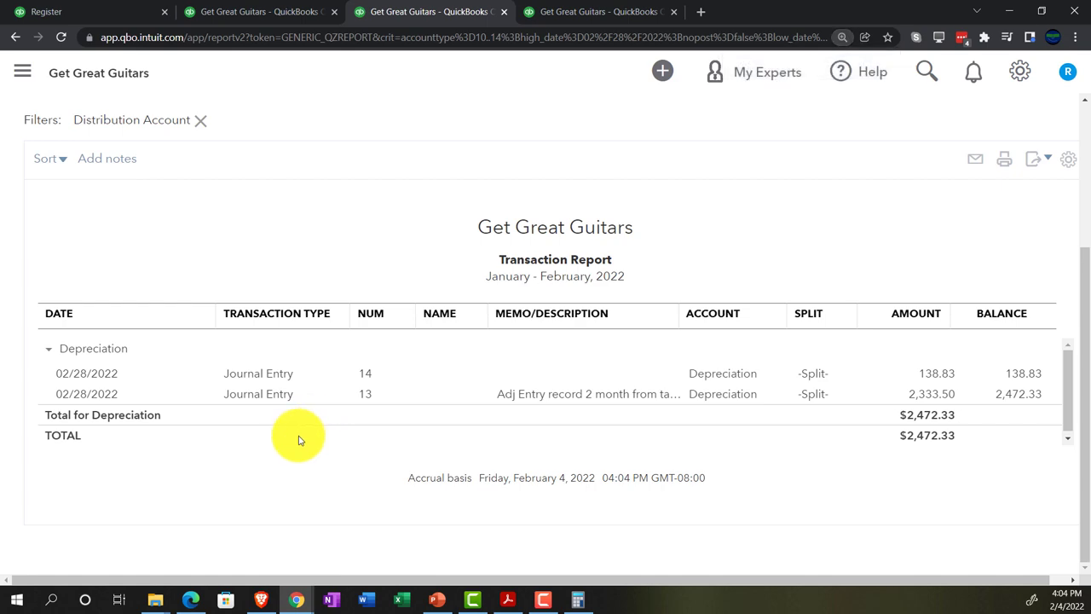
Step: Return from the depreciation transaction detail to the Profit and Loss report and examine its expenses, Other Expenses and net income
scroll(295, 433, "up", 3)
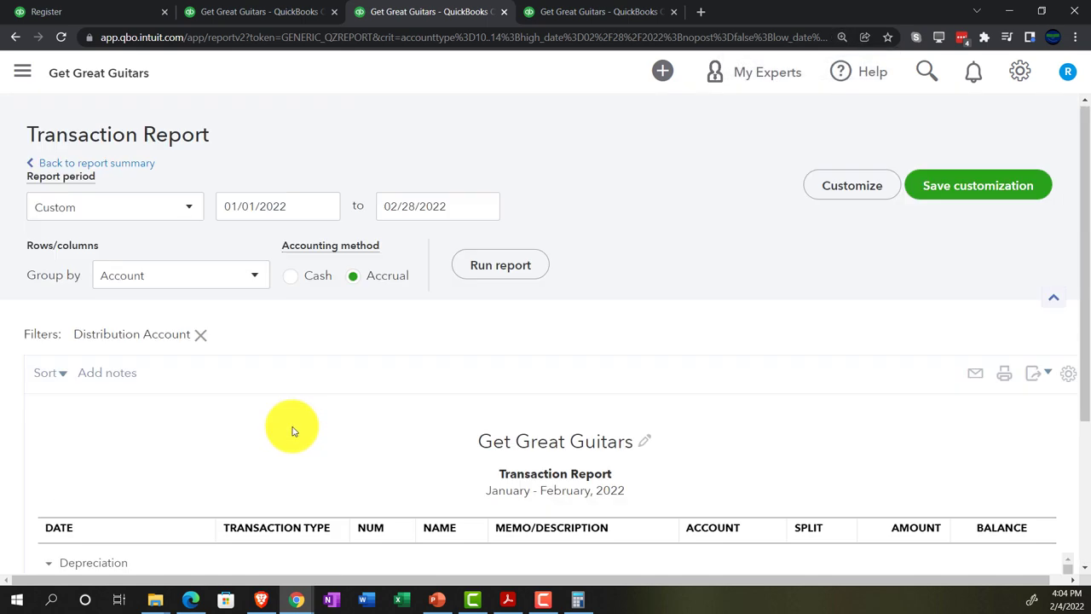
left_click(134, 165)
scroll(238, 471, "down", 10)
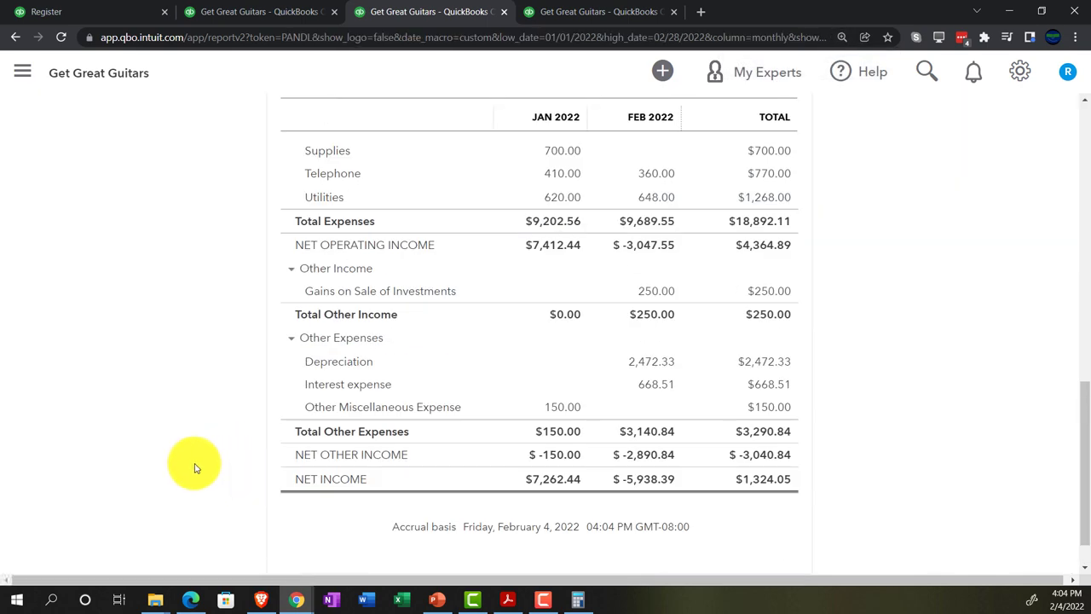
scroll(191, 461, "up", 4)
key("ctrl+plus")
key("ctrl+plus")
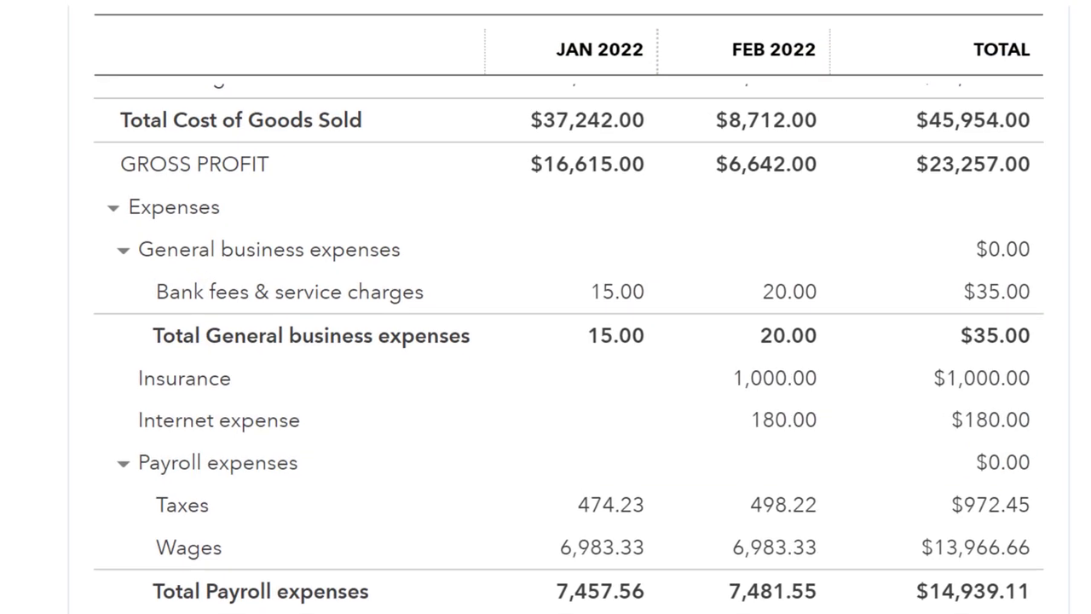
Step: Run the Trial Balance report for the period 01/01/2022 to 02/28/2022
left_click(858, 23)
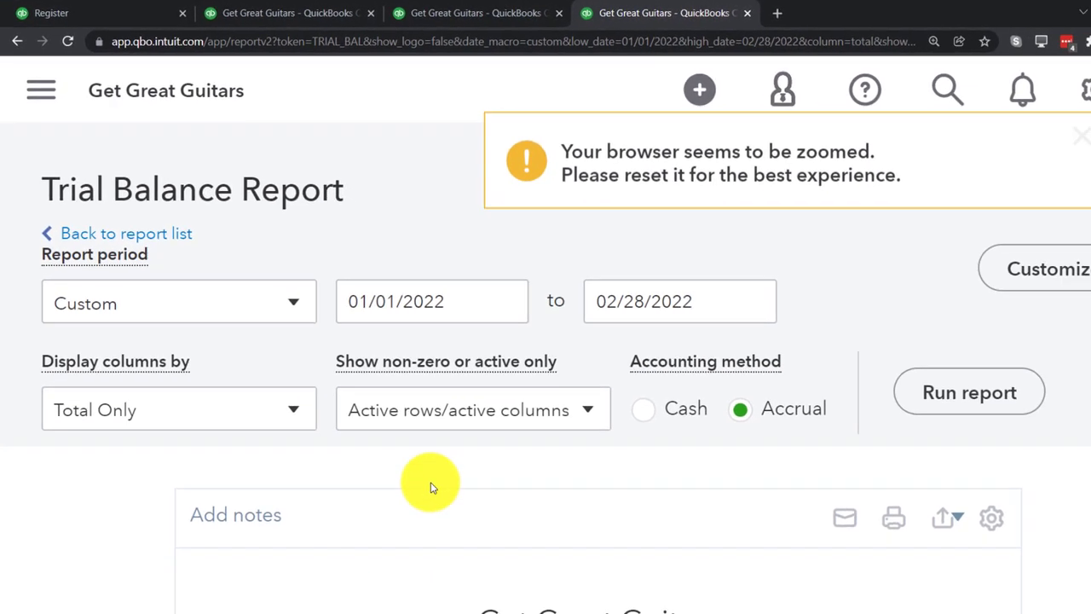
left_click(463, 298)
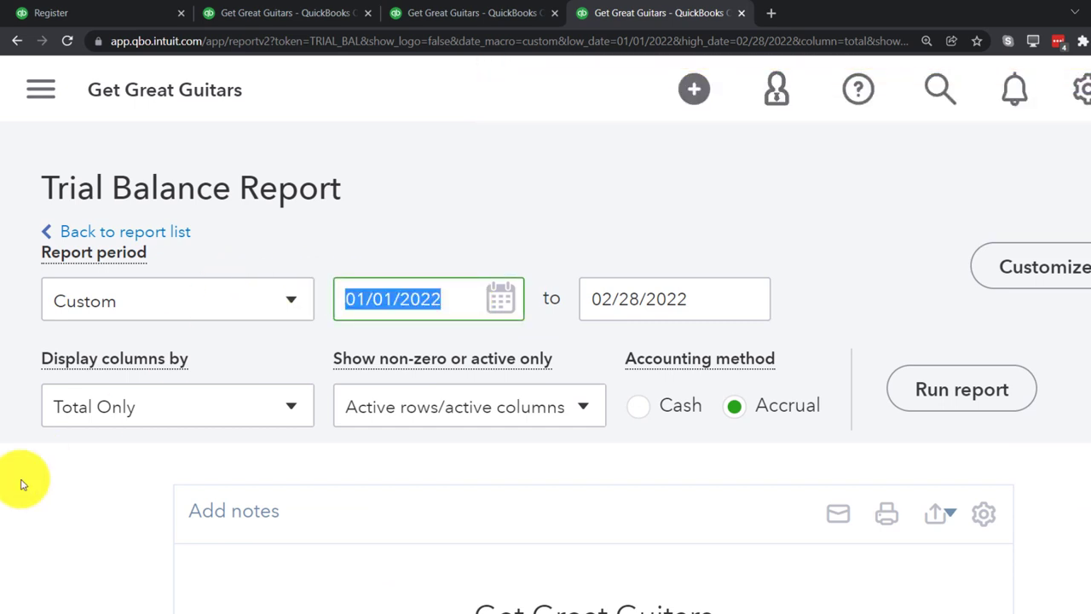
type("01/01/202")
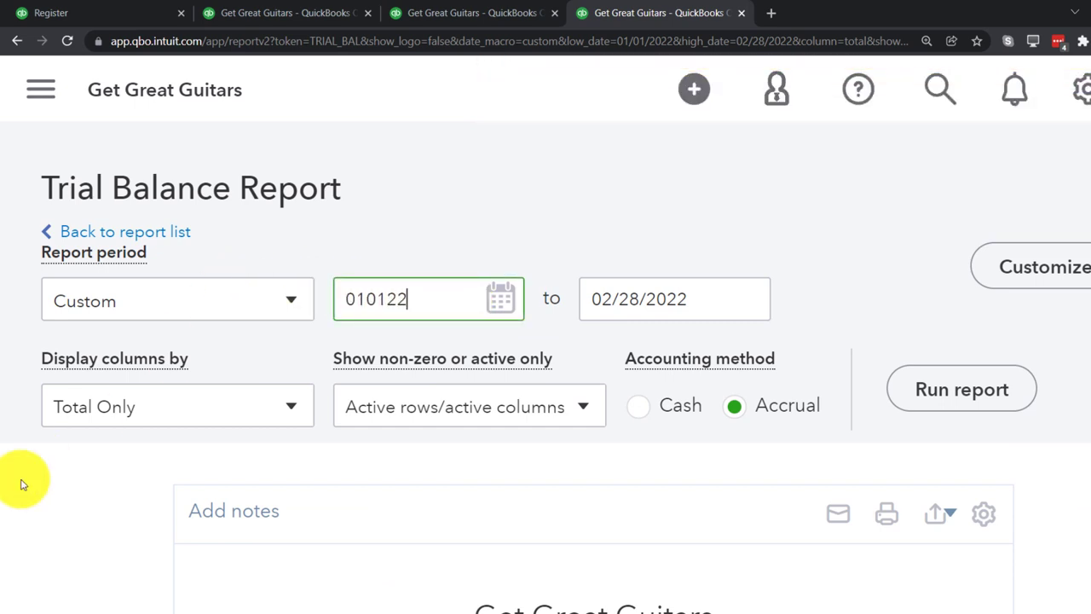
key("Tab")
type("02/28/202")
key("Tab")
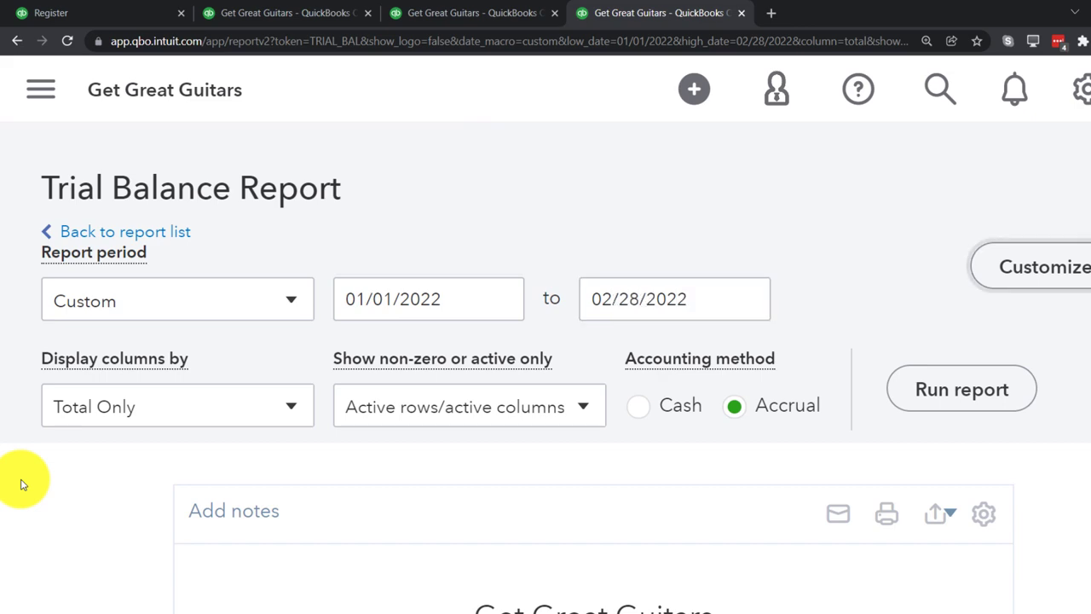
left_click(882, 401)
scroll(767, 443, "down", 4)
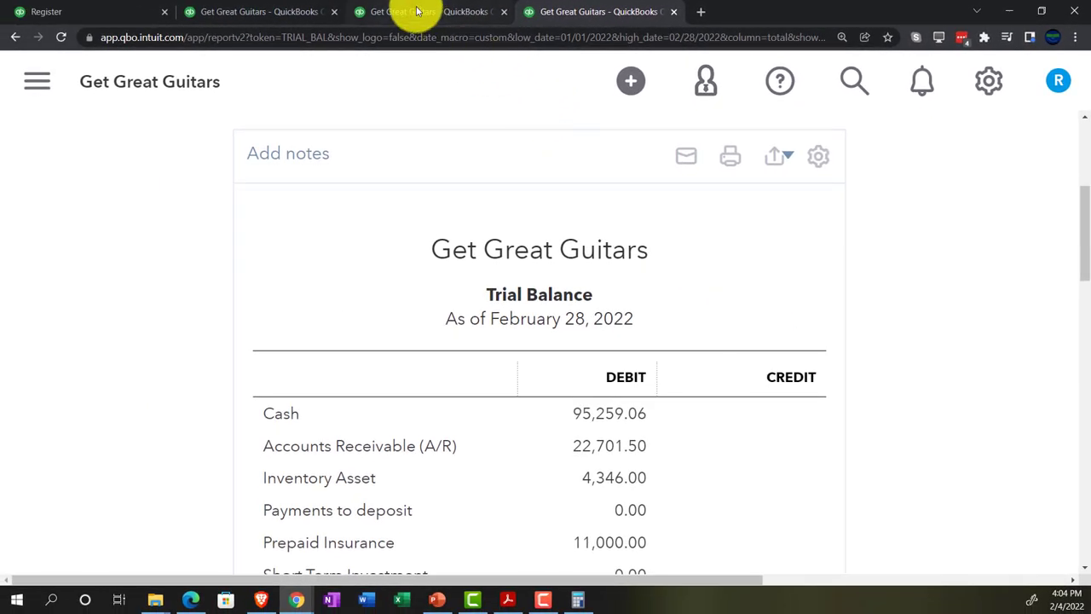
Step: Review the January to February 2022 Profit and Loss once more, comparing the monthly columns for Depreciation, Other Expenses and income
left_click(417, 11)
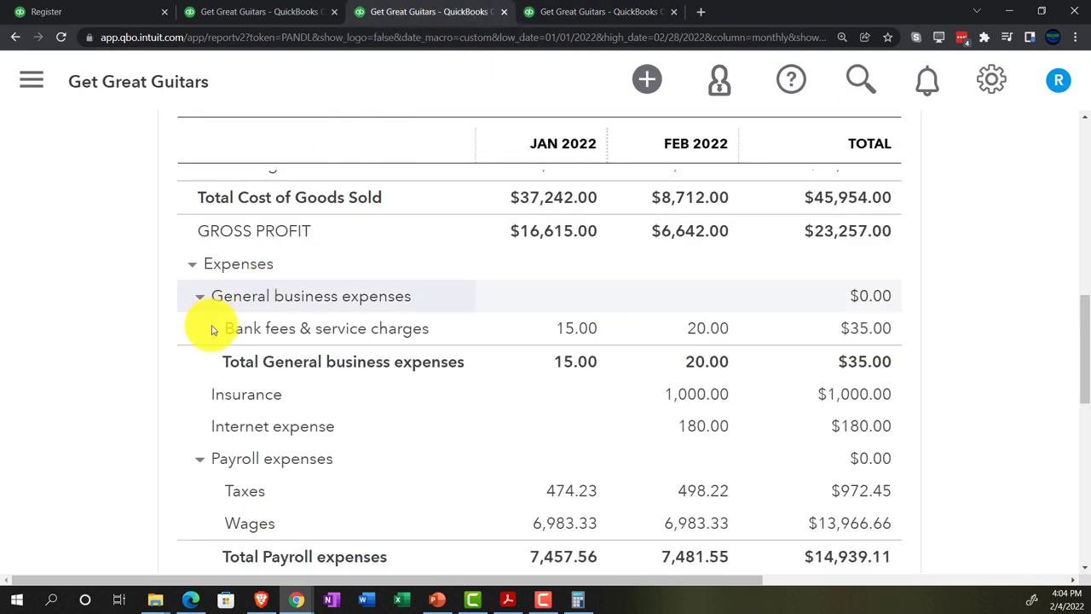
scroll(199, 349, "down", 3)
scroll(198, 364, "down", 5)
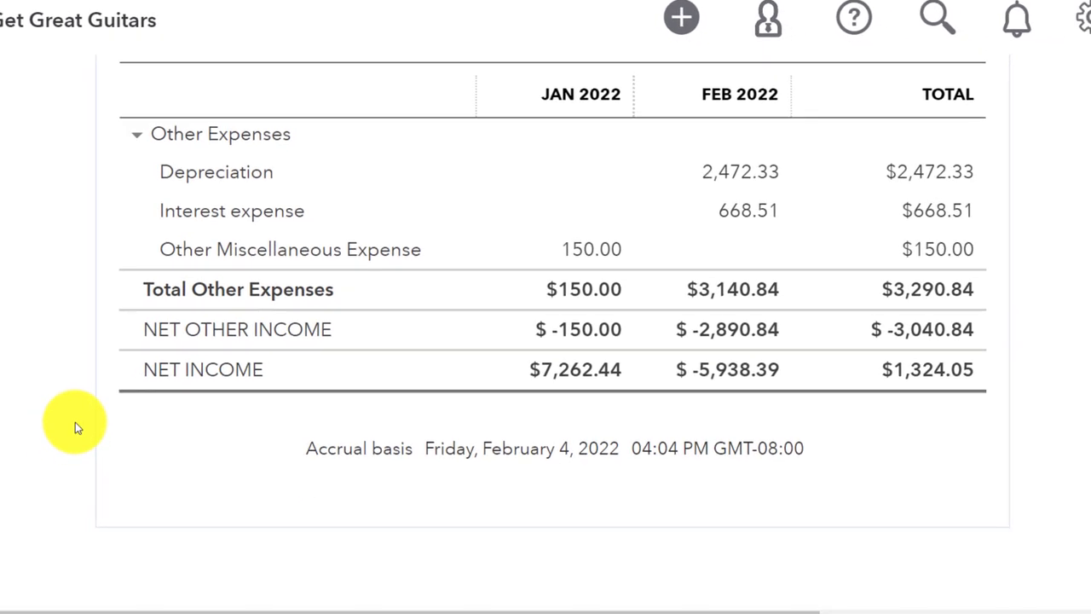
scroll(75, 422, "up", 10)
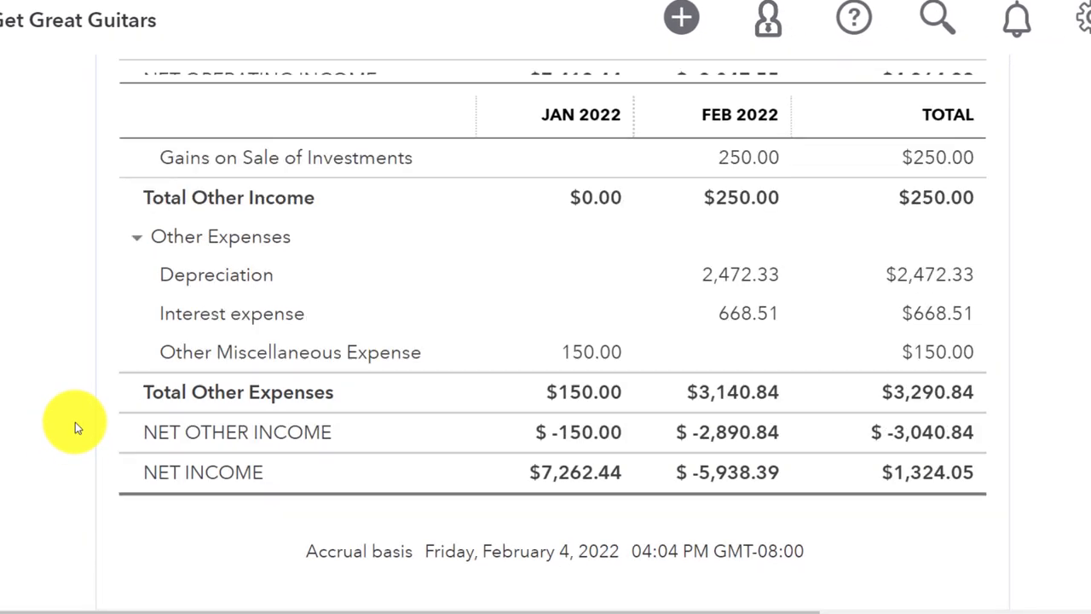
scroll(75, 422, "up", 5)
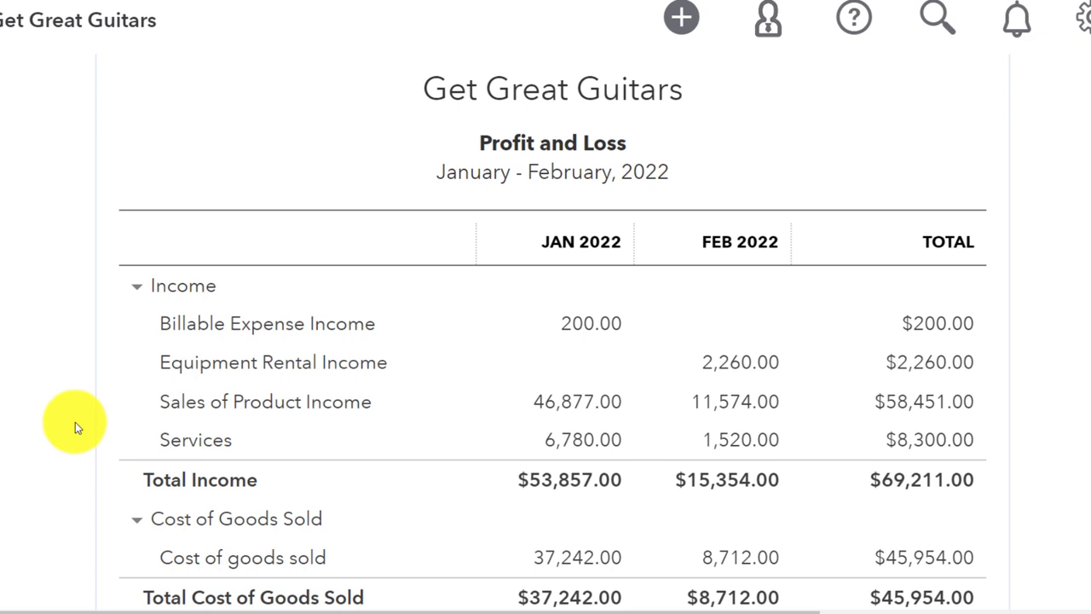
Step: Examine the Trial Balance as of February 28, 2022, from the asset and accumulated depreciation accounts through Depreciation and the totals
left_click(853, 24)
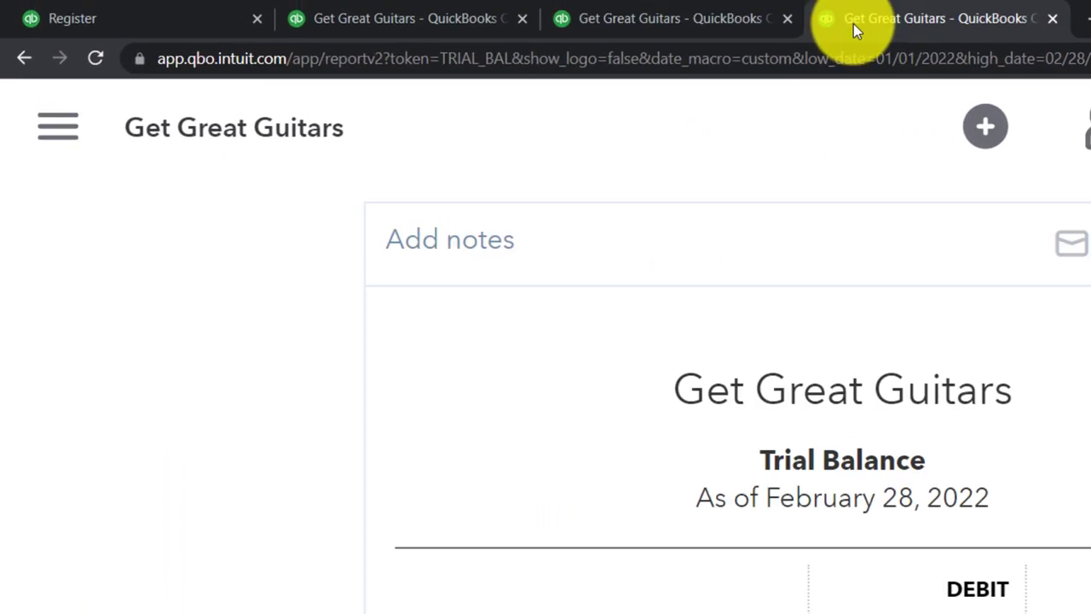
key("ctrl+plus")
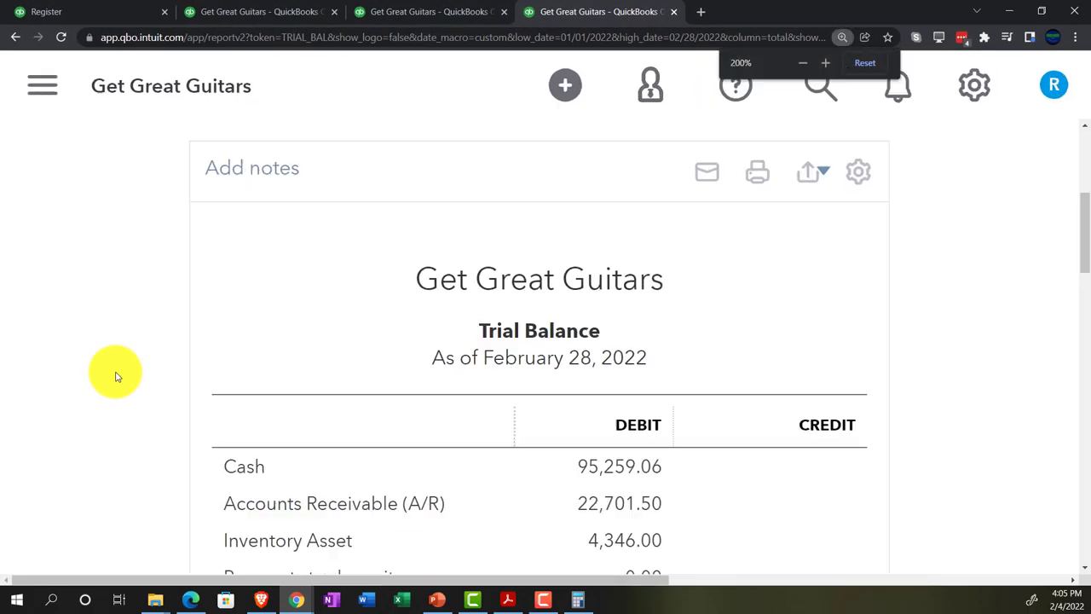
scroll(117, 376, "down", 2)
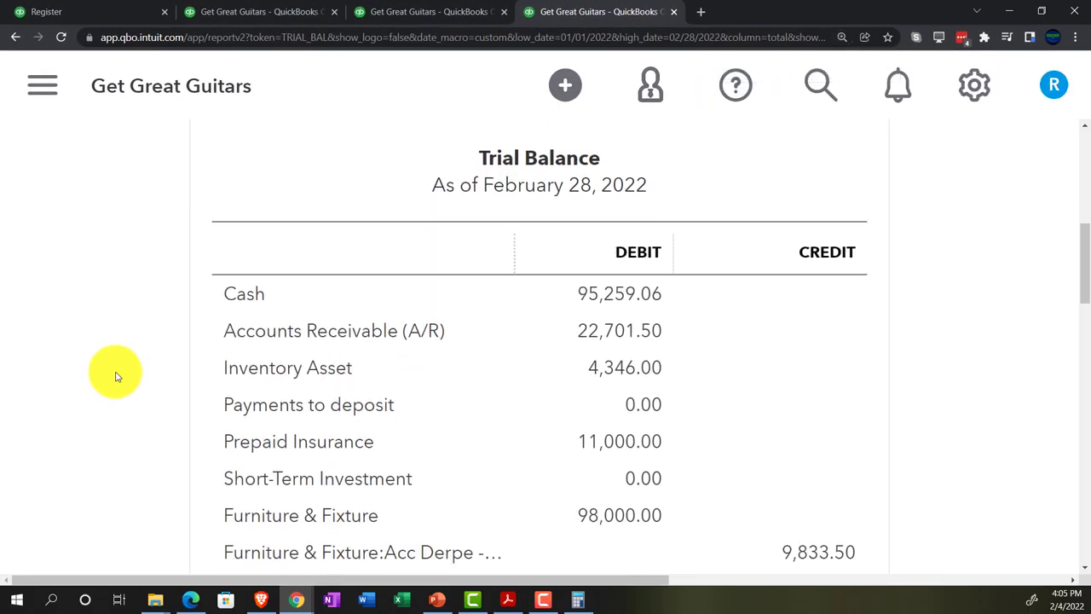
scroll(117, 376, "down", 3)
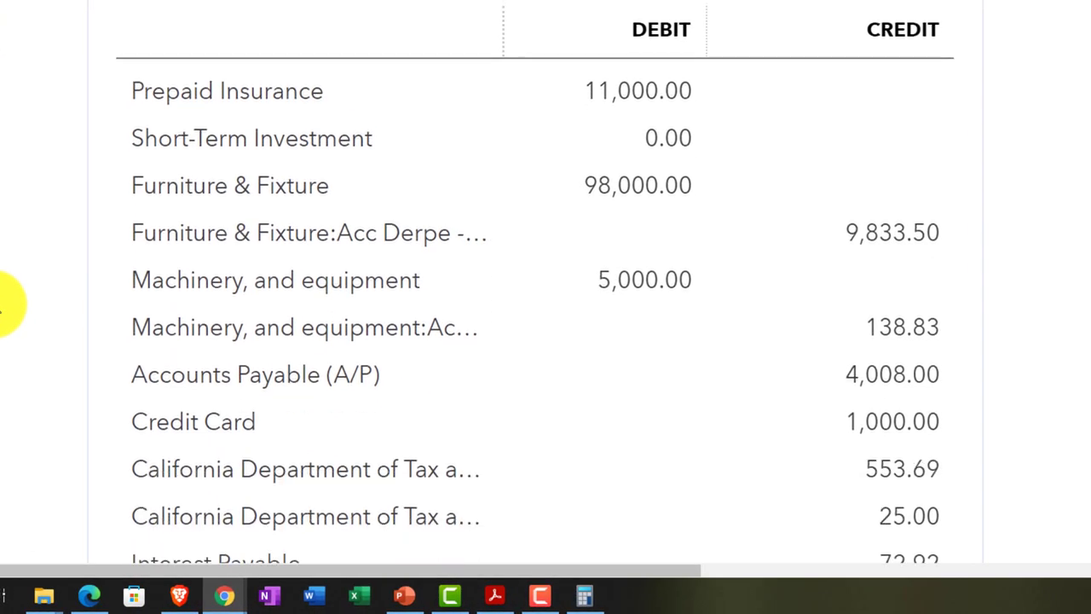
scroll(2, 305, "down", 3)
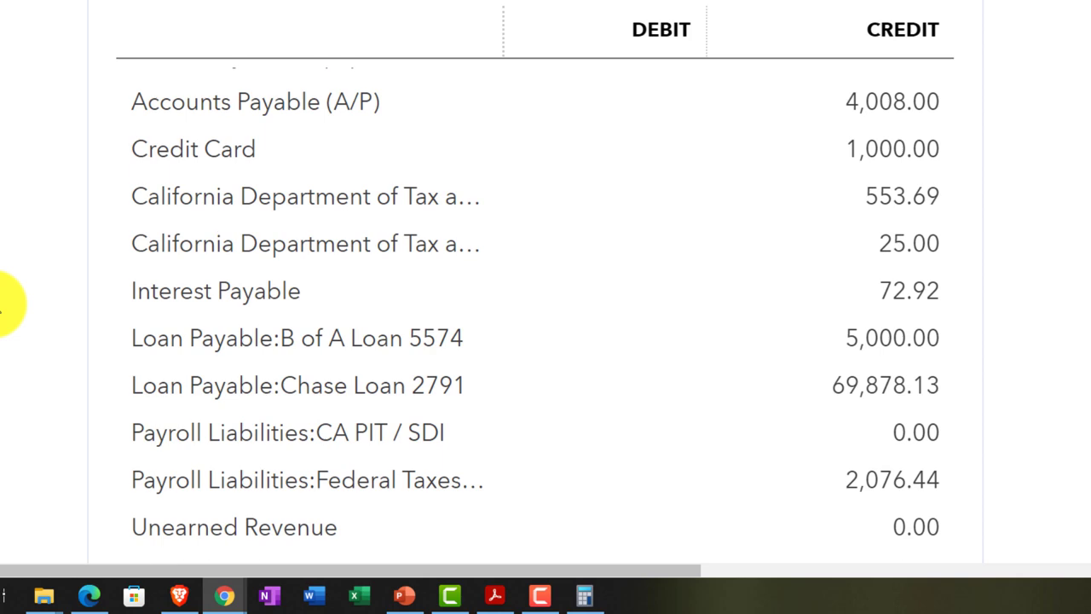
scroll(2, 307, "down", 4)
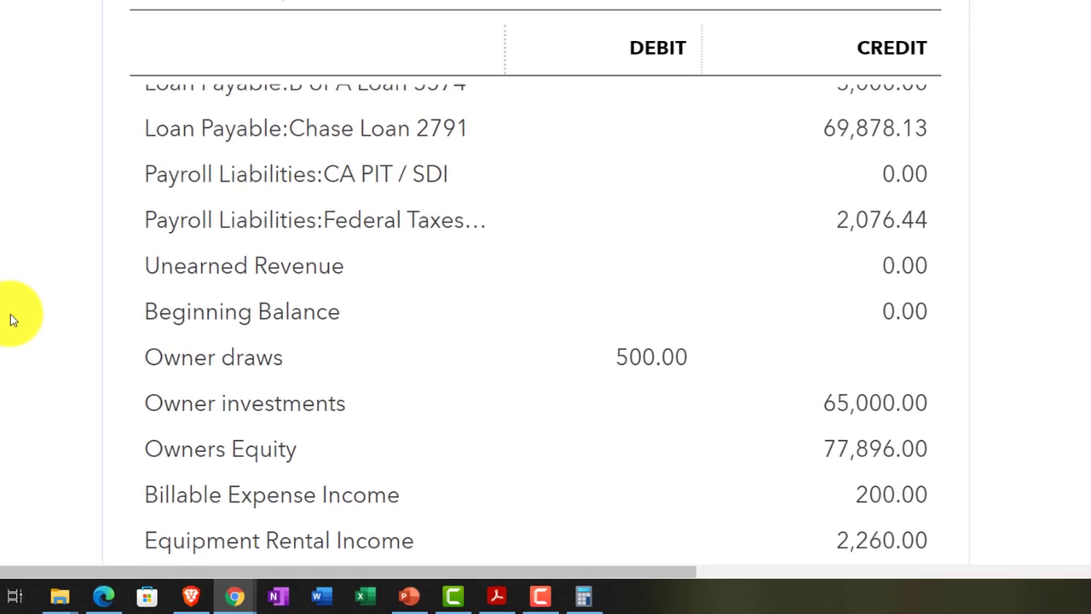
scroll(10, 314, "down", 3)
scroll(117, 376, "down", 1)
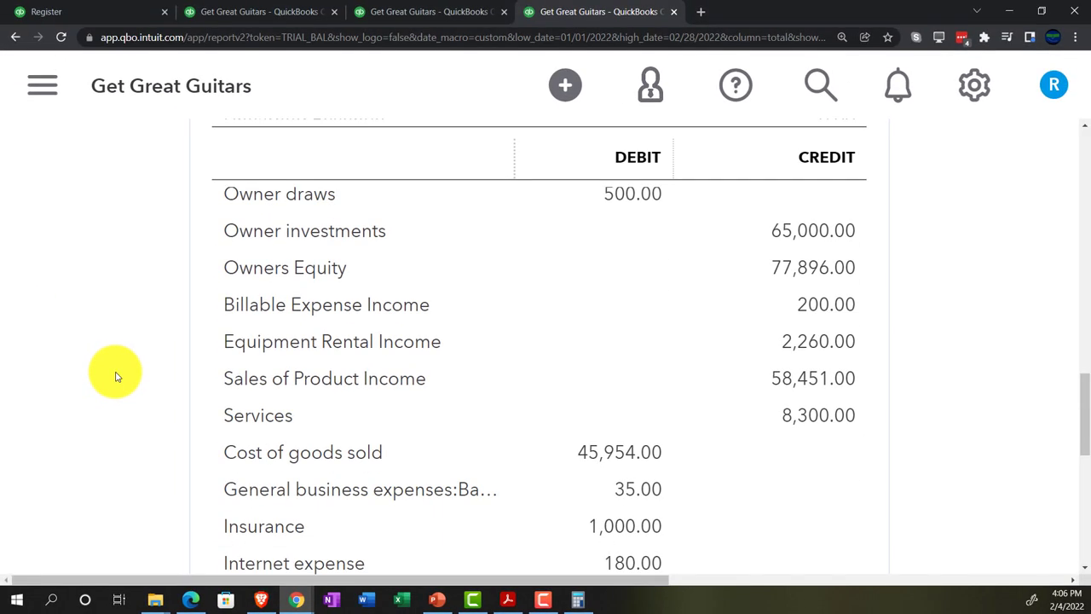
scroll(116, 376, "down", 4)
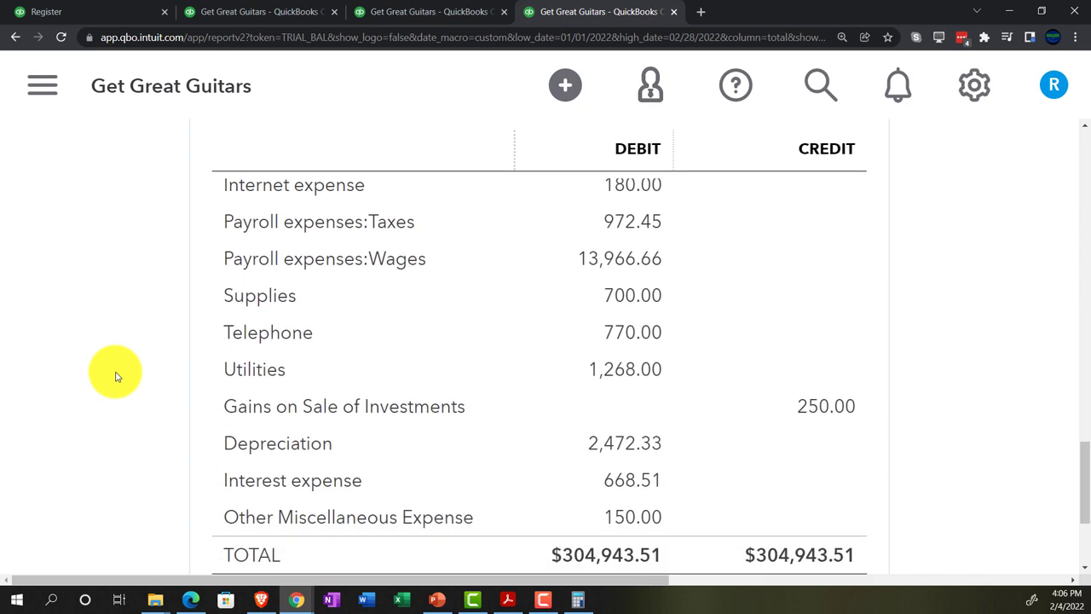